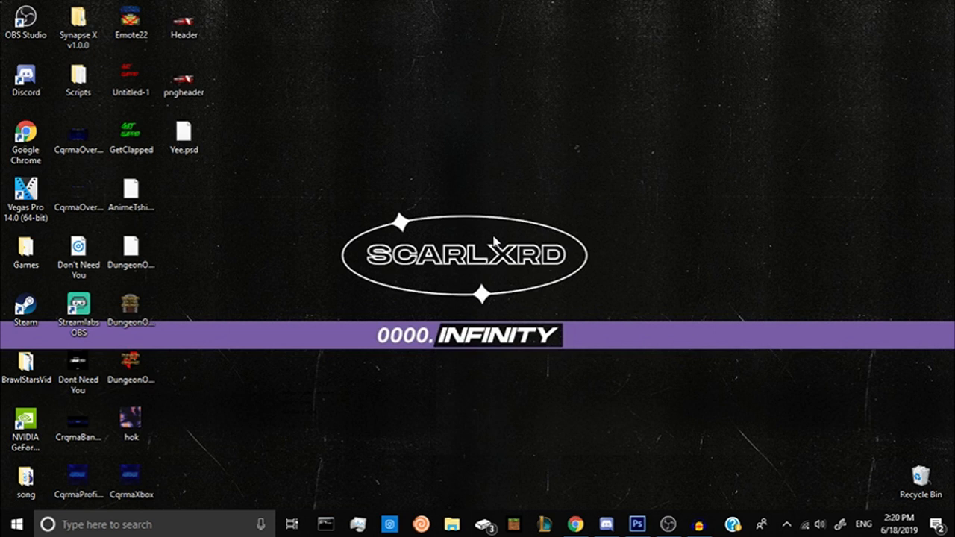
Check the Mic/Aux input level in OBS by unmuting it briefly and muting it again.
left_click(668, 525)
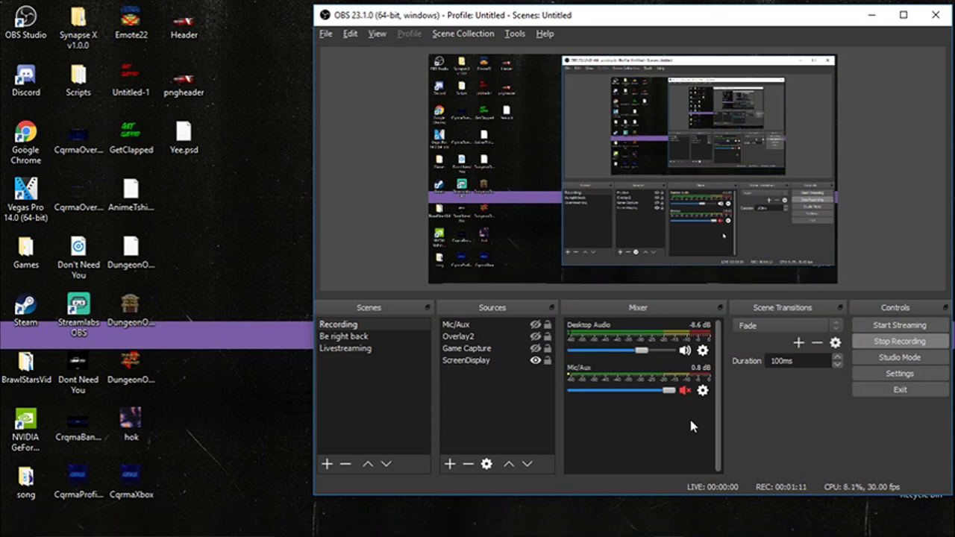
left_click(685, 390)
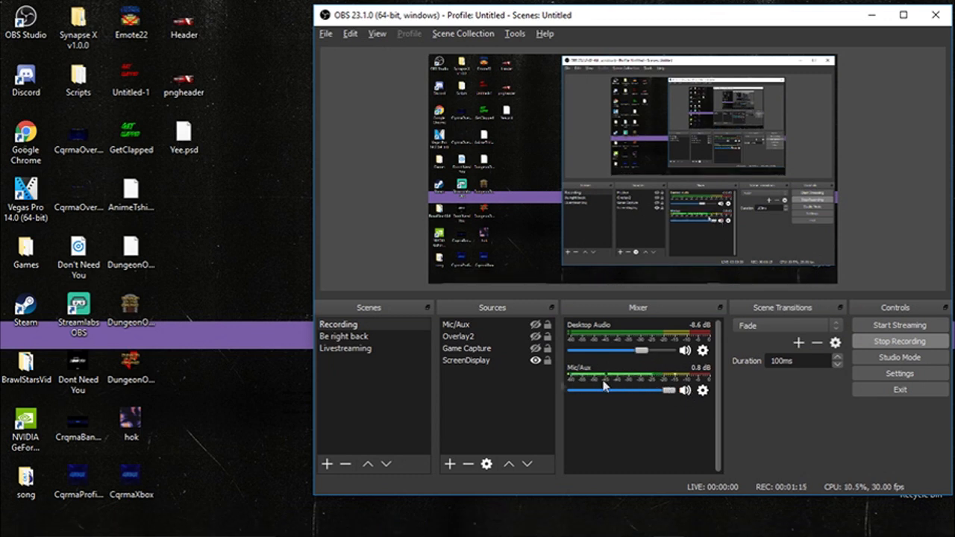
left_click(685, 391)
left_click(871, 15)
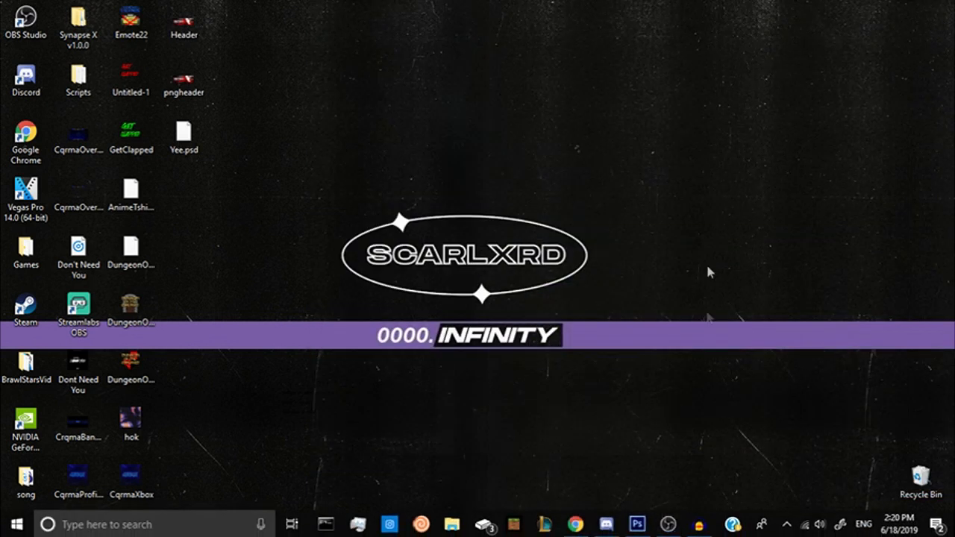
Switch to Photoshop and open Banner_Template.psd.
left_click(700, 525)
left_click(878, 9)
left_click(637, 523)
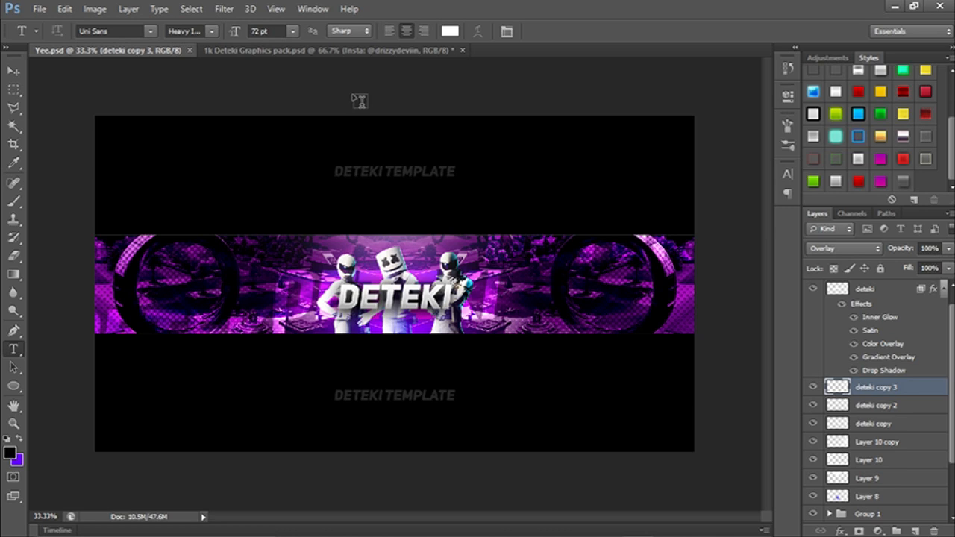
key("ctrl+o")
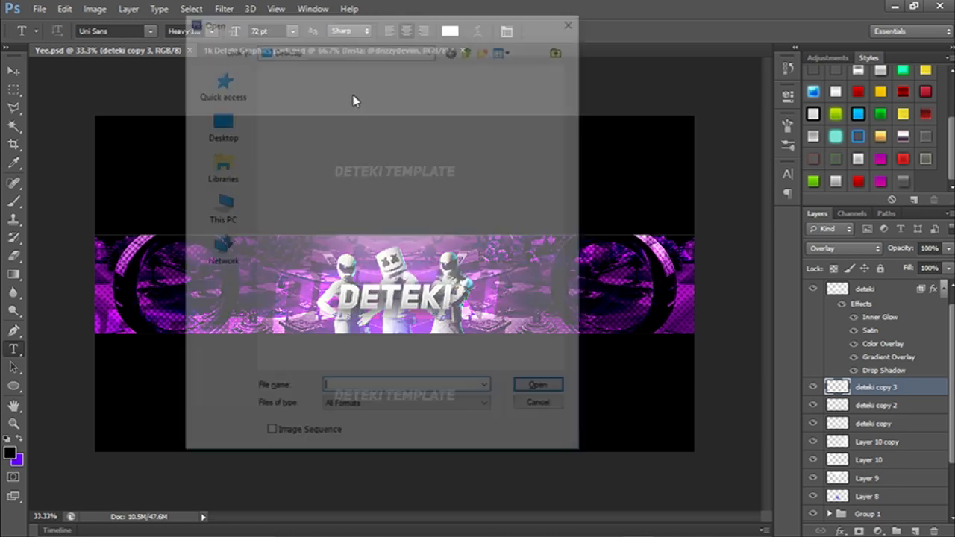
scroll(356, 101, "down", 5)
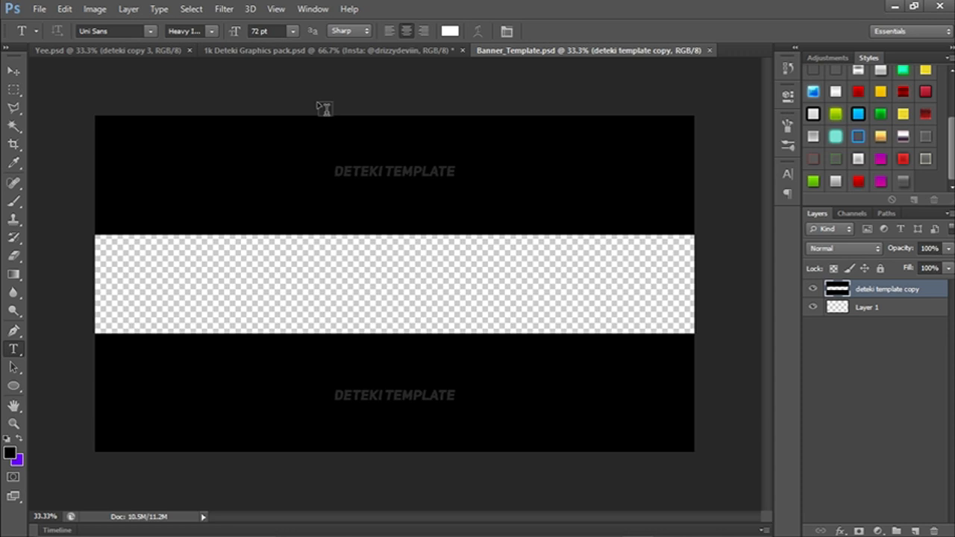
Switch to Chrome and bring up the Google image results for "season 9 fortnite".
key("alt+Tab")
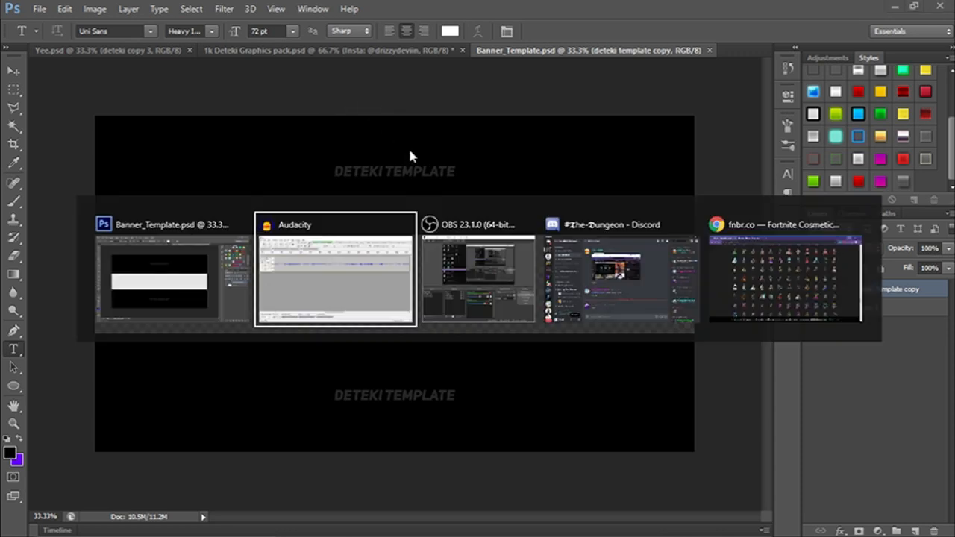
key("alt+Tab")
key("alt+Tab")
key("alt+Tab")
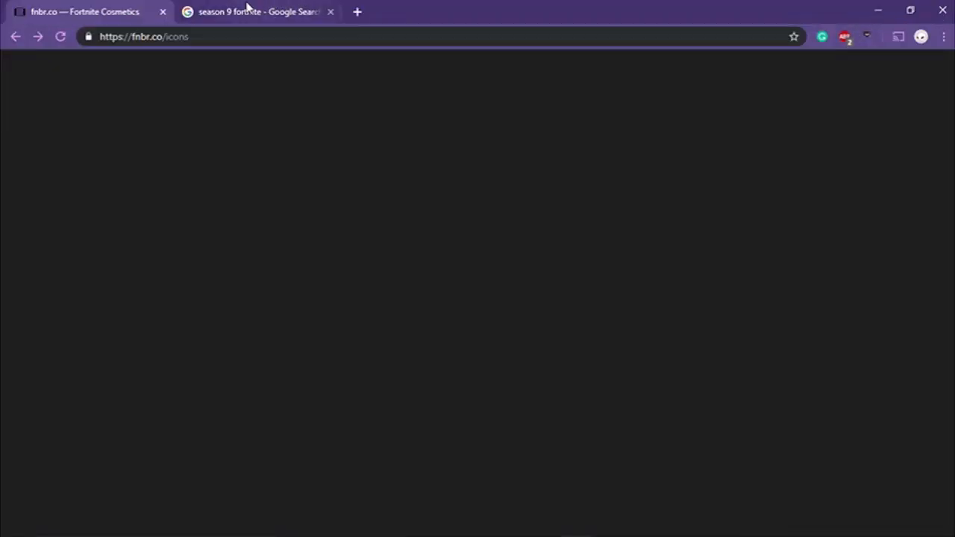
left_click(246, 11)
scroll(333, 153, "up", 4)
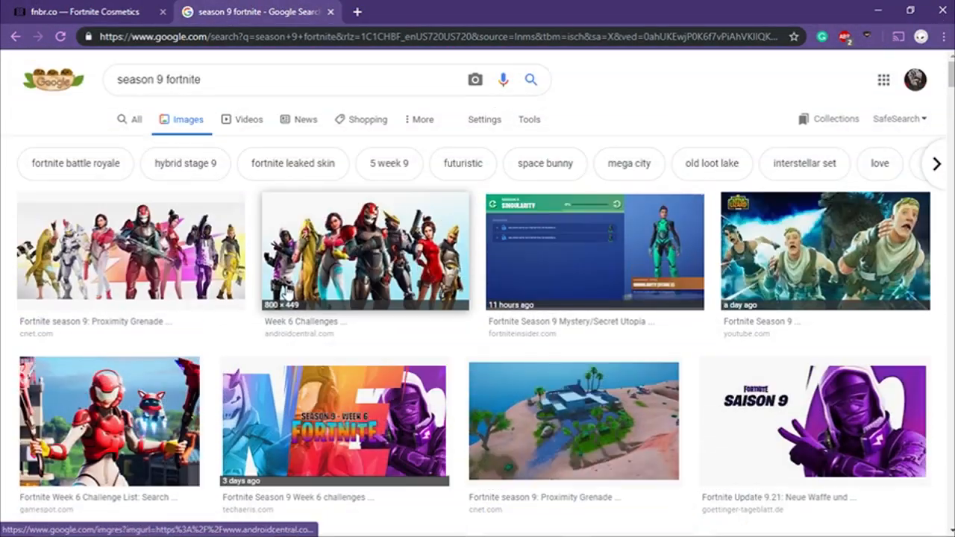
Find the 1920 × 1080 Mega Mall image from cnet.com in the results and open its preview.
scroll(303, 289, "down", 2)
scroll(303, 290, "down", 4)
left_click(568, 306)
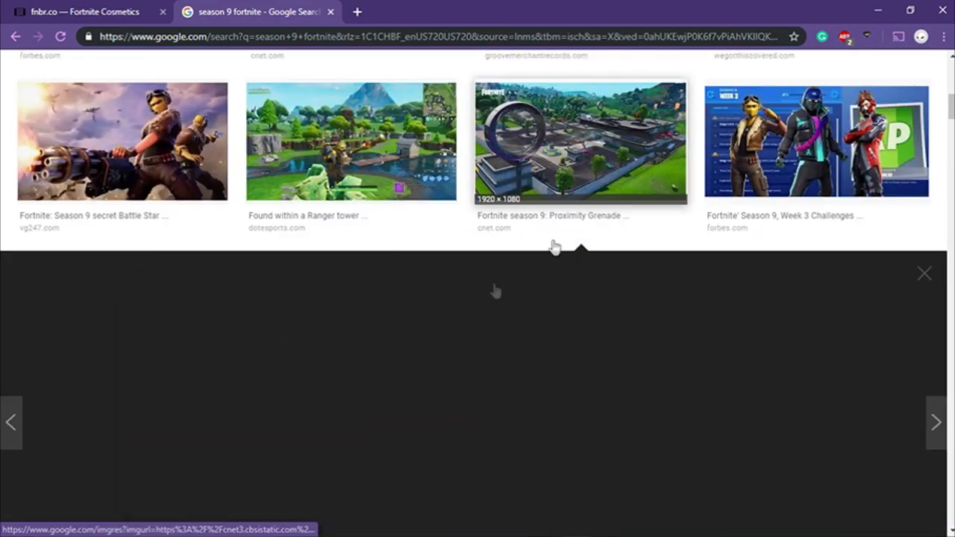
left_click(534, 226)
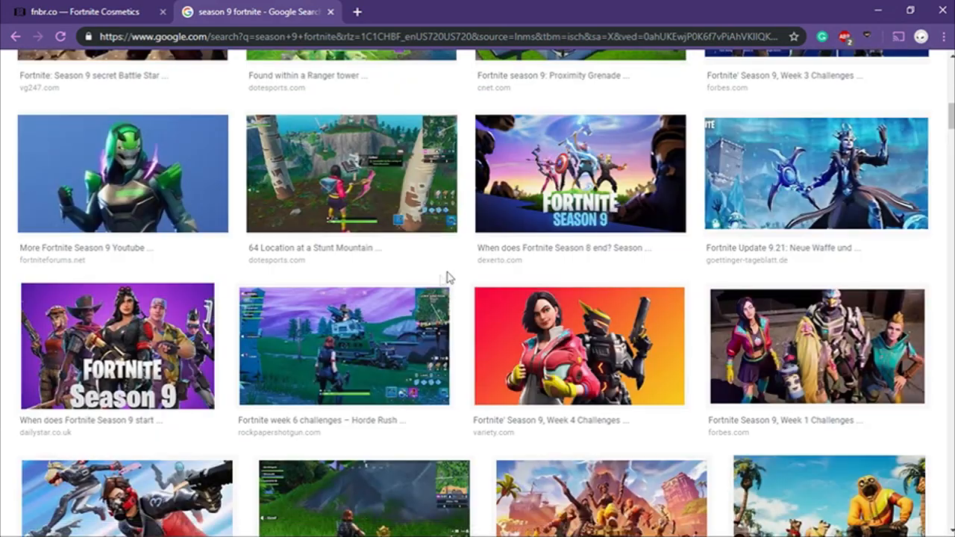
scroll(514, 254, "up", 2)
left_click(553, 183)
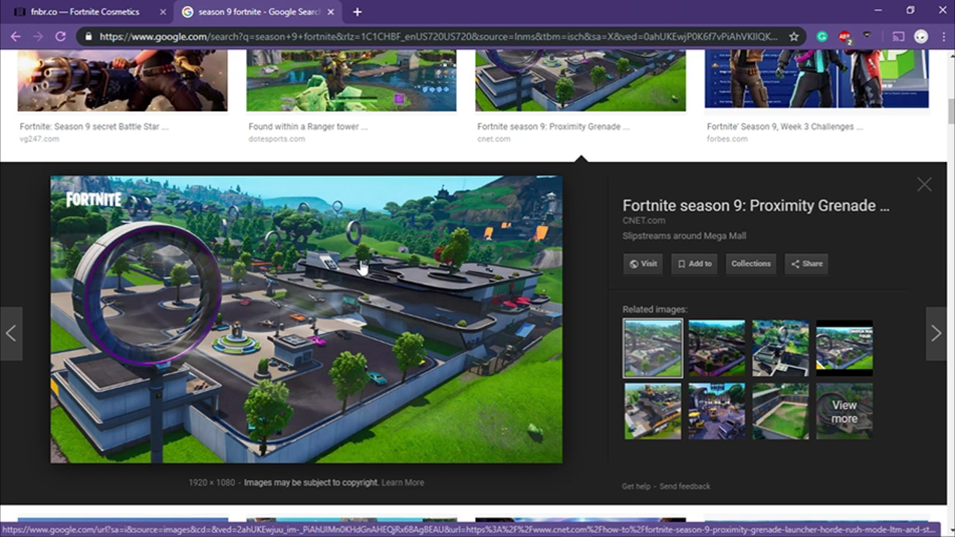
Copy the Mega Mall image and paste it into Banner_Template.psd in Photoshop.
right_click(301, 334)
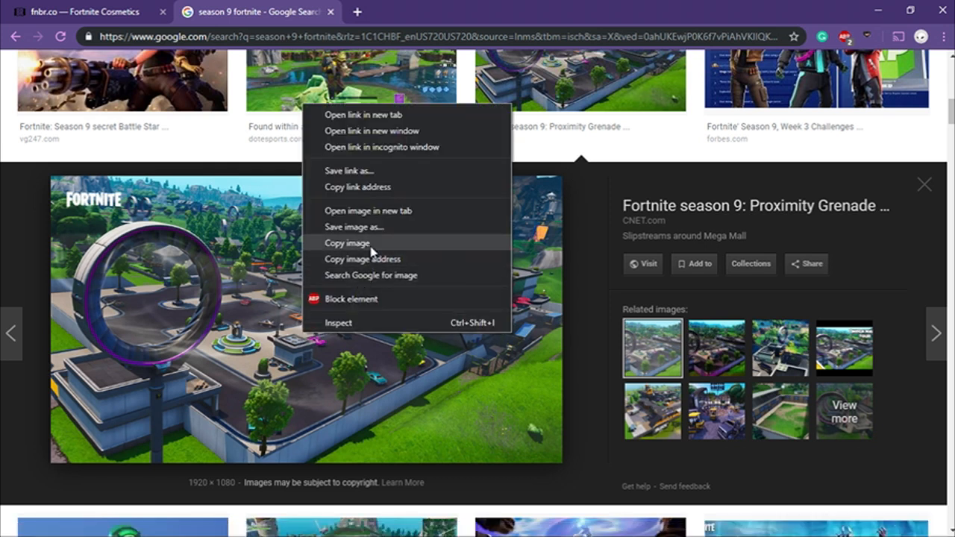
left_click(367, 247)
left_click(636, 524)
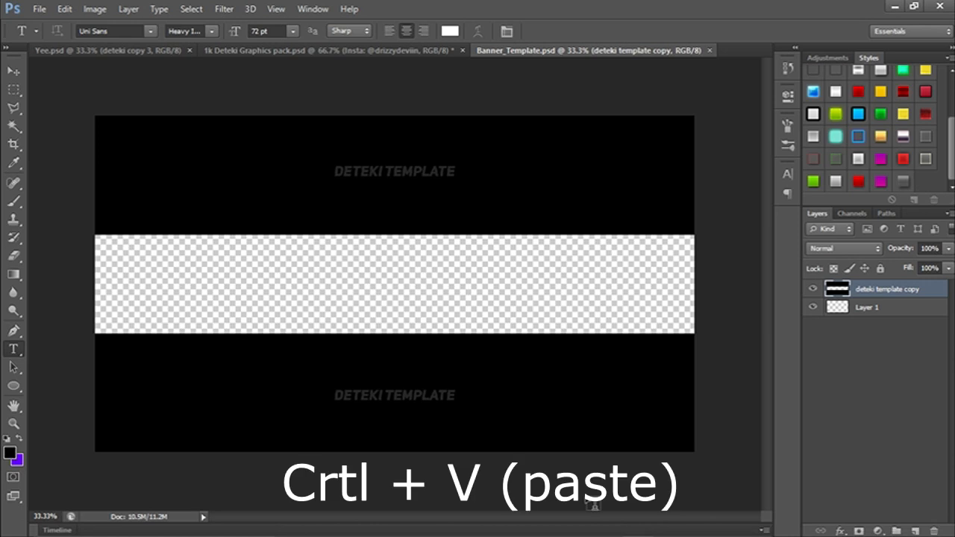
key("ctrl+v")
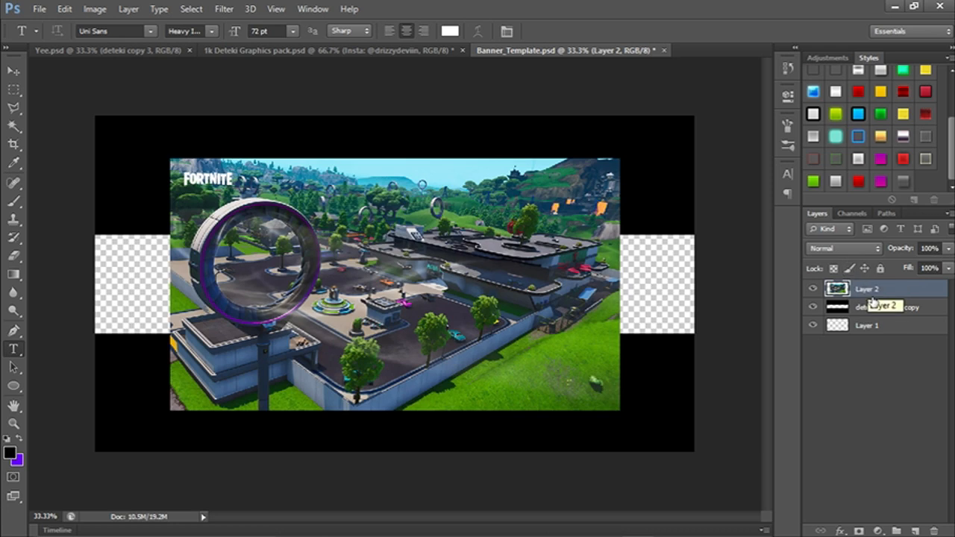
Place the pasted image layer beneath the deteki template copy layer and align it with the banner's left edge.
left_click_drag(918, 291, 888, 315)
key("ctrl+t")
left_click_drag(526, 317, 457, 315)
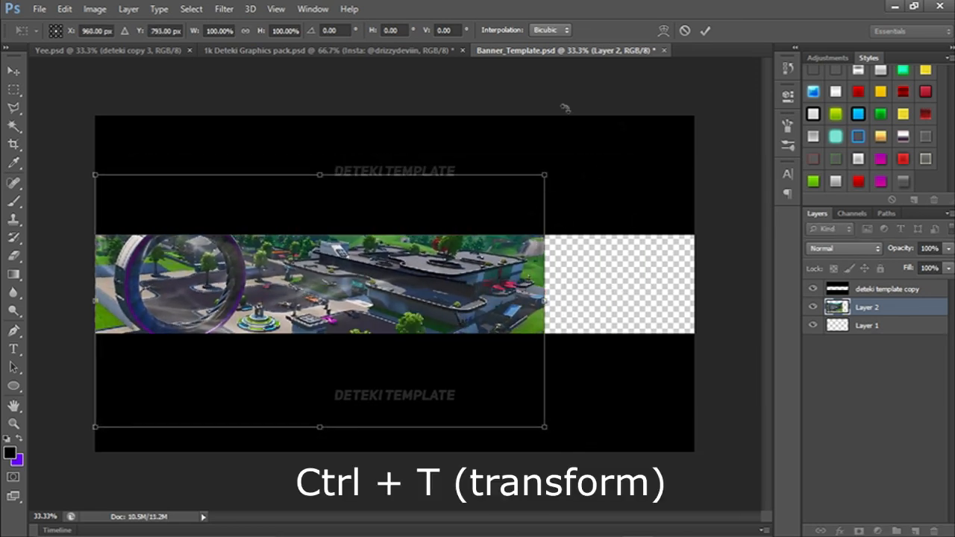
left_click(705, 31)
key("t")
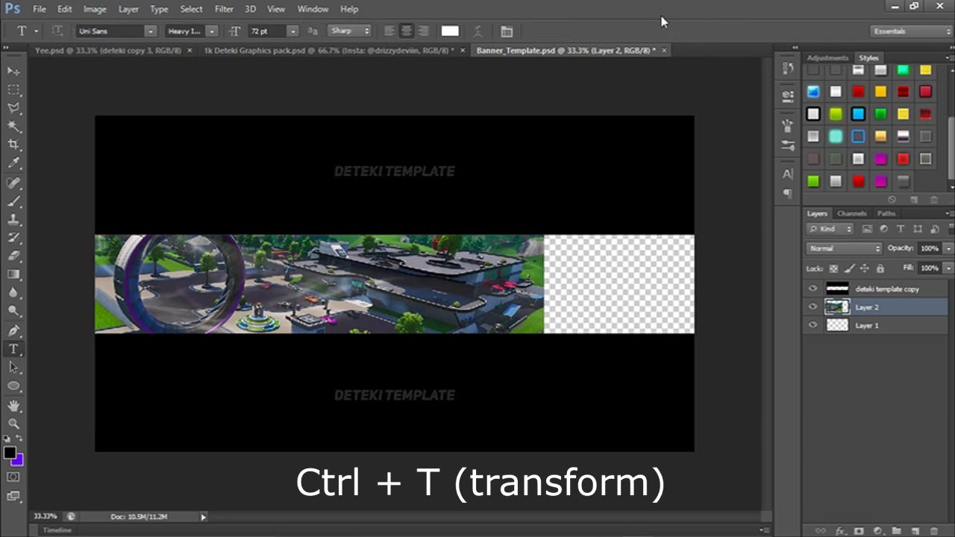
Duplicate the Mega Mall layer, flip the copy horizontally and move it to the banner's right edge.
key("ctrl+j")
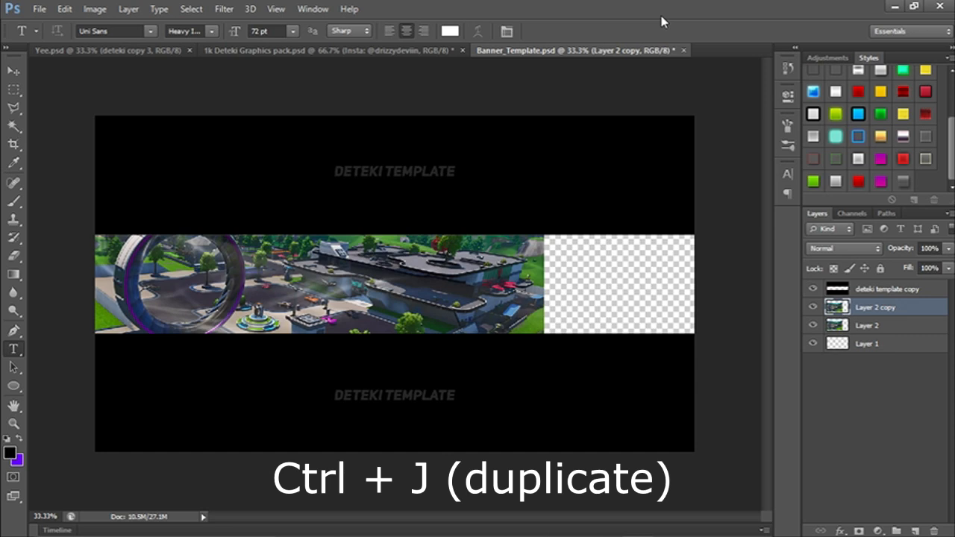
key("v")
key("ctrl+t")
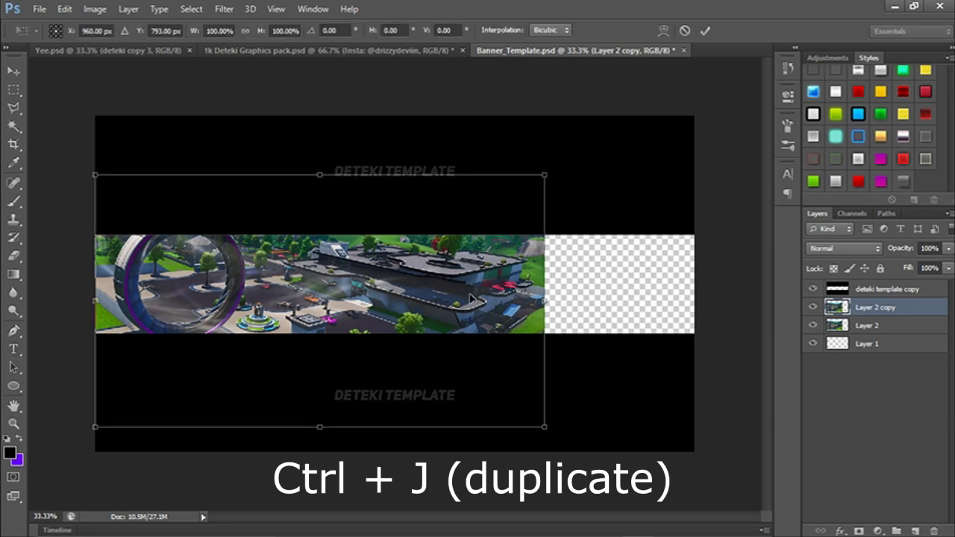
right_click(472, 295)
left_click(522, 502)
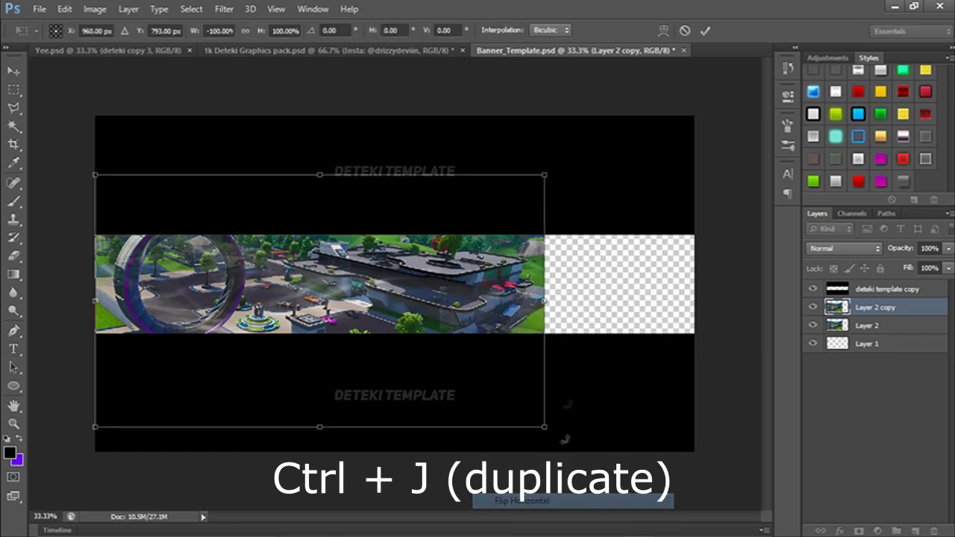
left_click_drag(364, 293, 513, 292)
key("Return")
key("t")
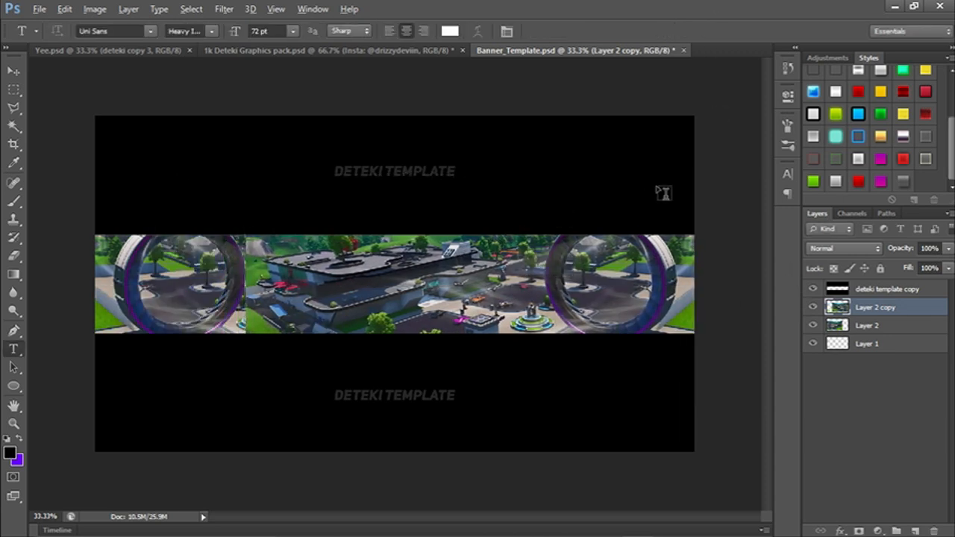
Switch to Chrome and return to the Fortnite cosmetics icon gallery on fnbr.co.
key("alt+Tab")
key("alt+Tab")
key("alt+Tab")
key("alt+Tab")
key("alt+Tab")
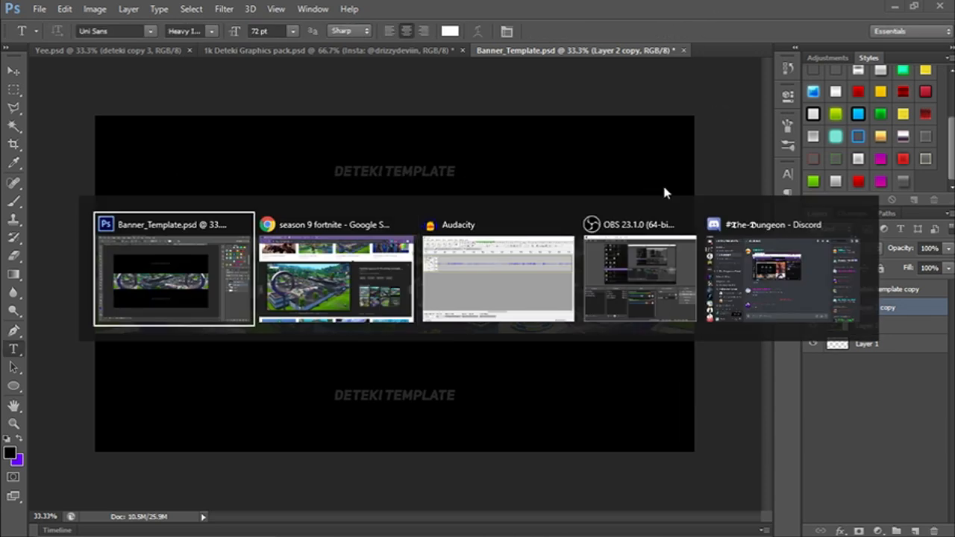
key("alt+Tab")
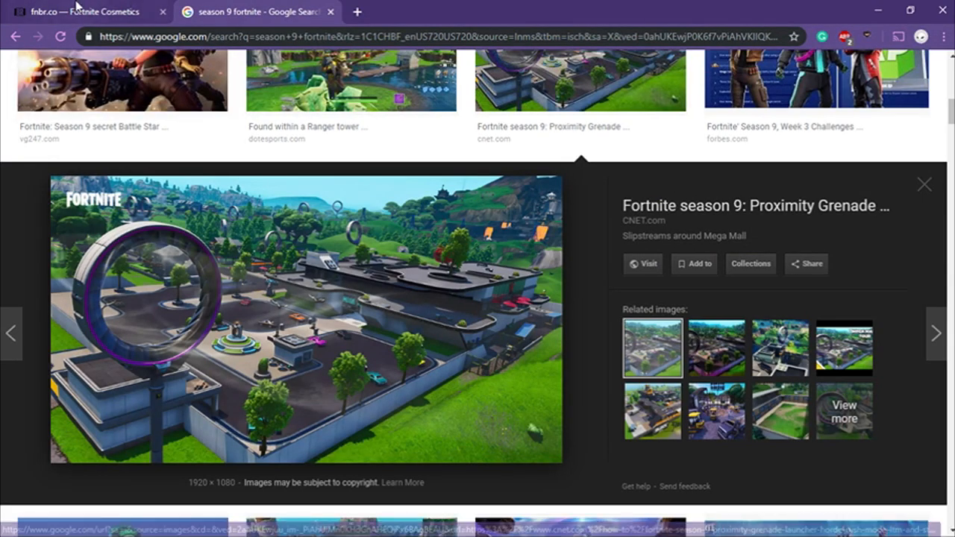
left_click(81, 9)
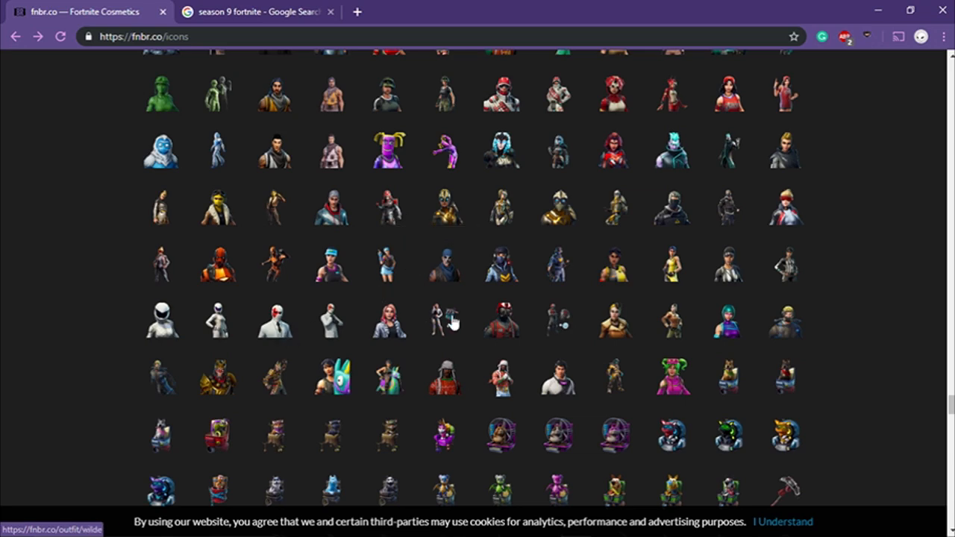
Browse the outfit icons in the fnbr.co gallery for a character to use in the banner.
scroll(440, 224, "up", 3)
scroll(554, 277, "up", 9)
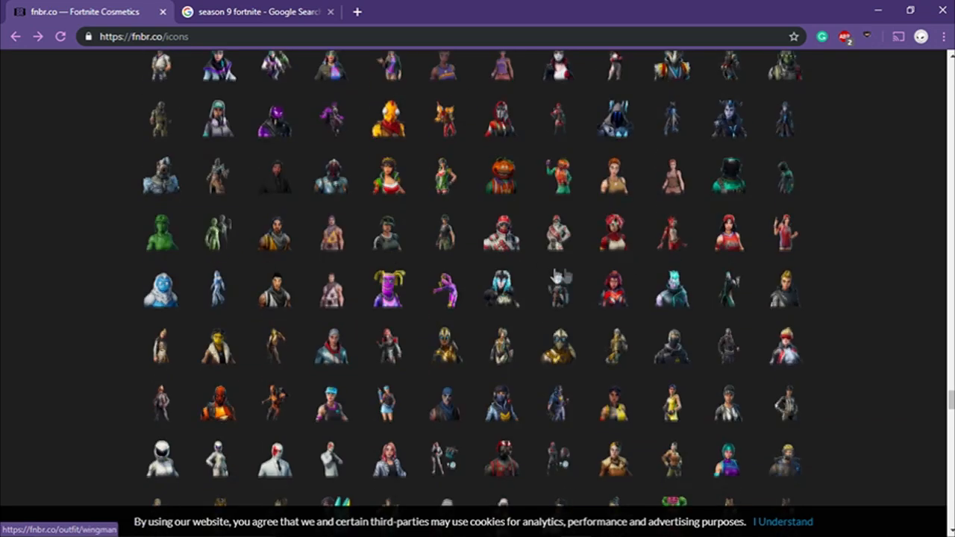
scroll(570, 266, "down", 5)
scroll(538, 270, "up", 4)
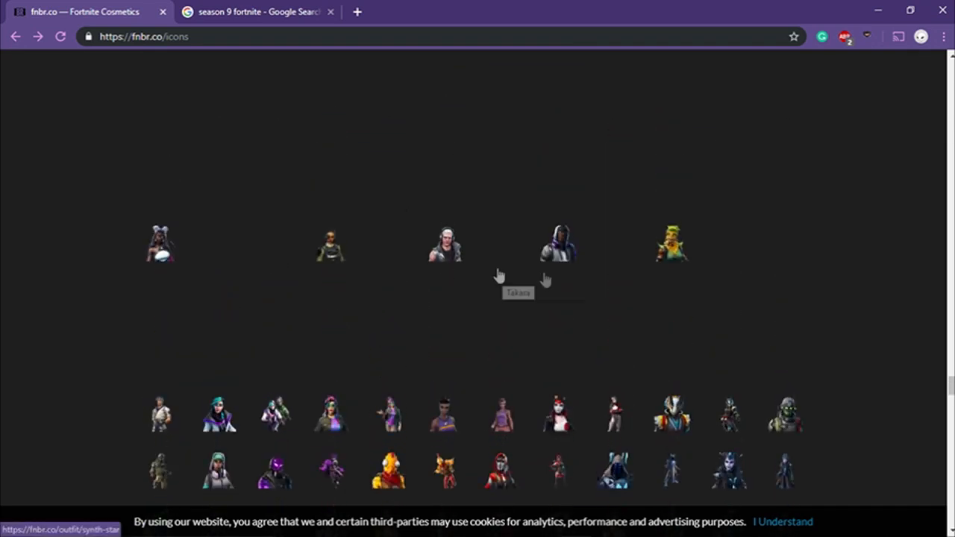
scroll(612, 269, "down", 7)
scroll(533, 256, "down", 5)
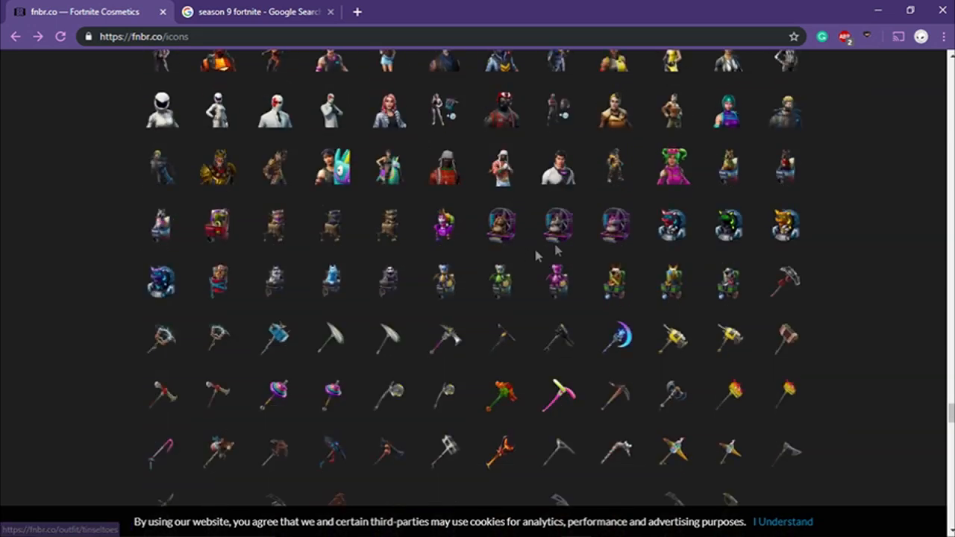
scroll(403, 263, "down", 2)
scroll(403, 270, "up", 1)
scroll(463, 237, "down", 1)
scroll(448, 234, "down", 3)
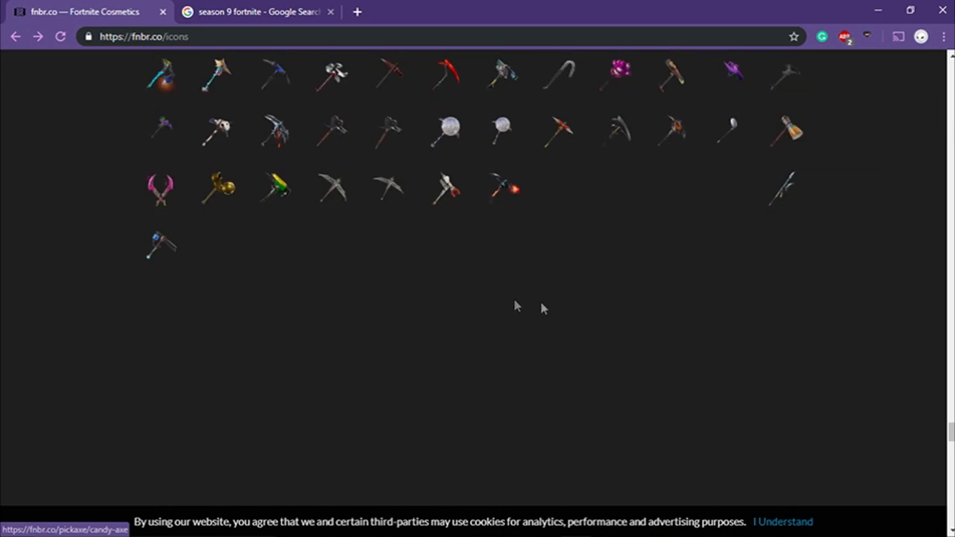
scroll(481, 298, "up", 10)
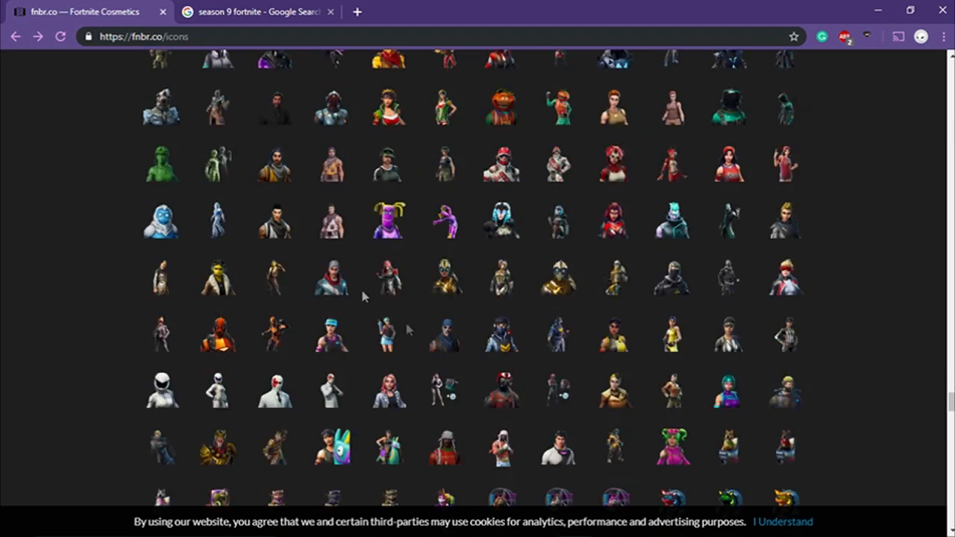
scroll(441, 181, "up", 1)
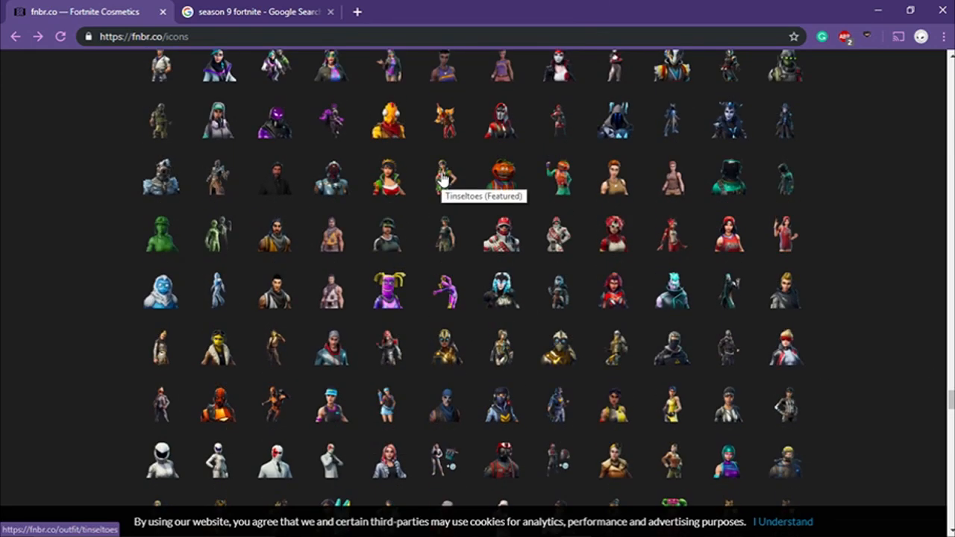
scroll(477, 341, "up", 2)
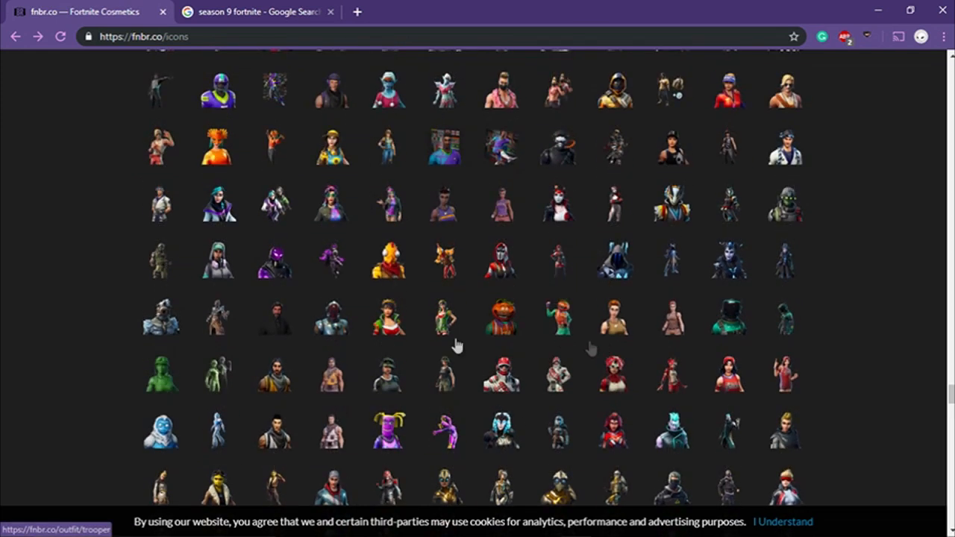
scroll(575, 345, "up", 1)
Open the Shadow Ops outfit page and examine its Icon, Featured and PNG images.
left_click(582, 350)
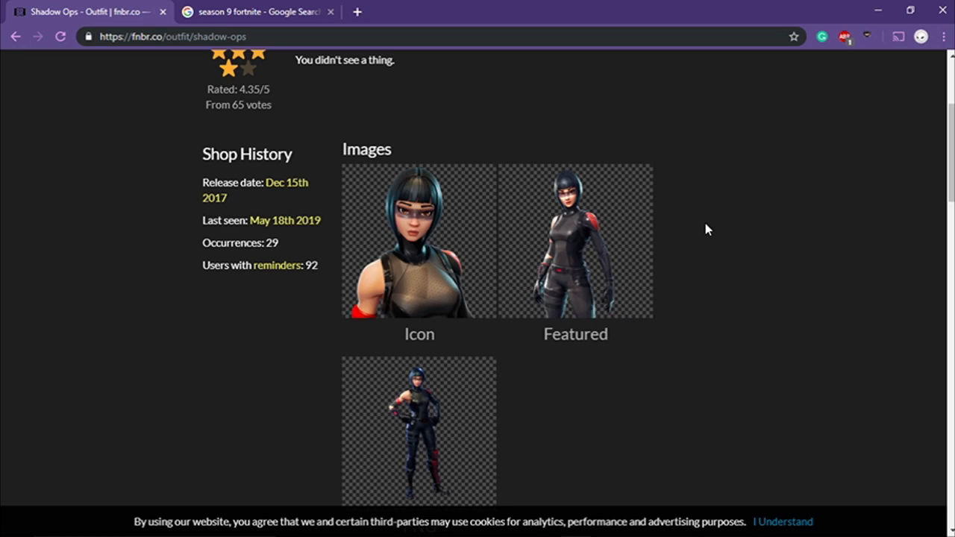
scroll(541, 423, "down", 1)
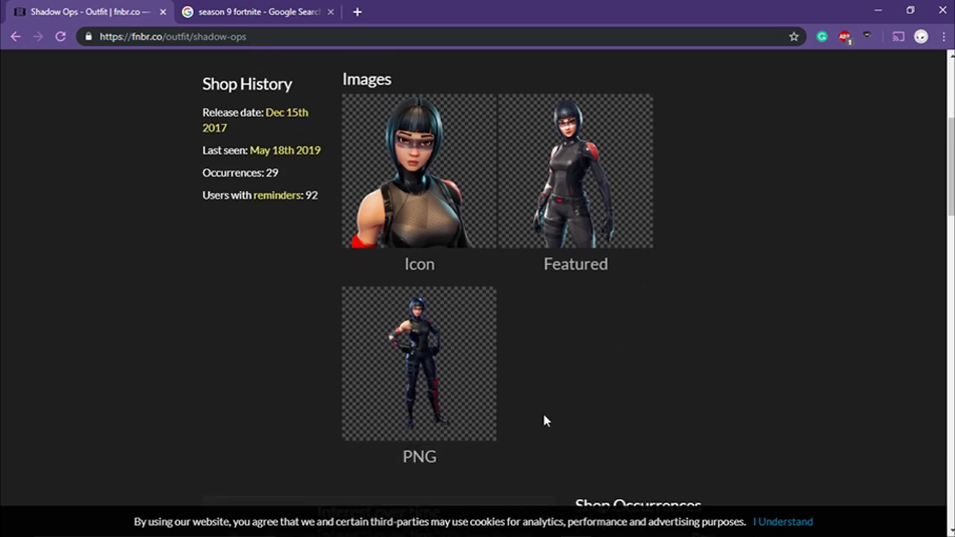
scroll(543, 411, "up", 2)
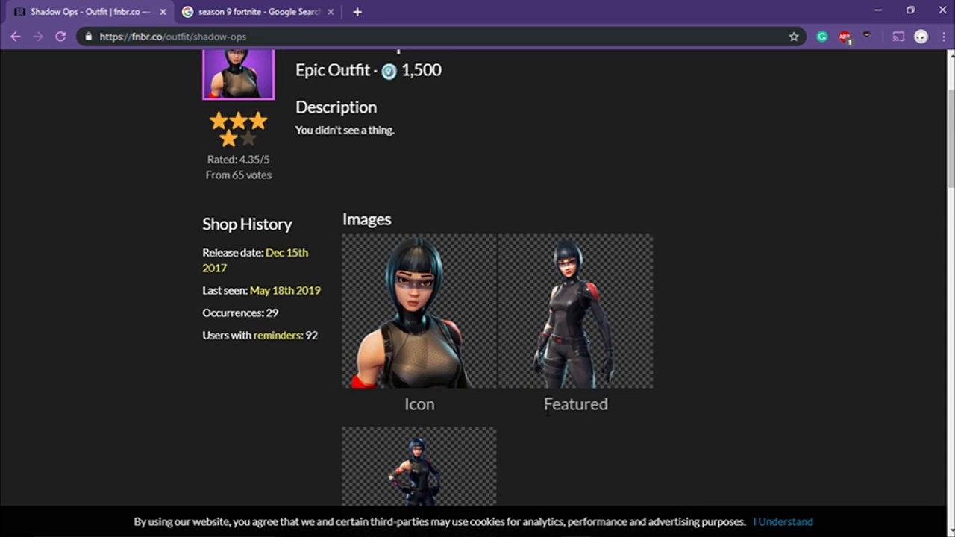
Copy the Featured image of the Shadow Ops outfit, switch to Photoshop and paste it into Banner_Template.psd.
scroll(606, 354, "down", 3)
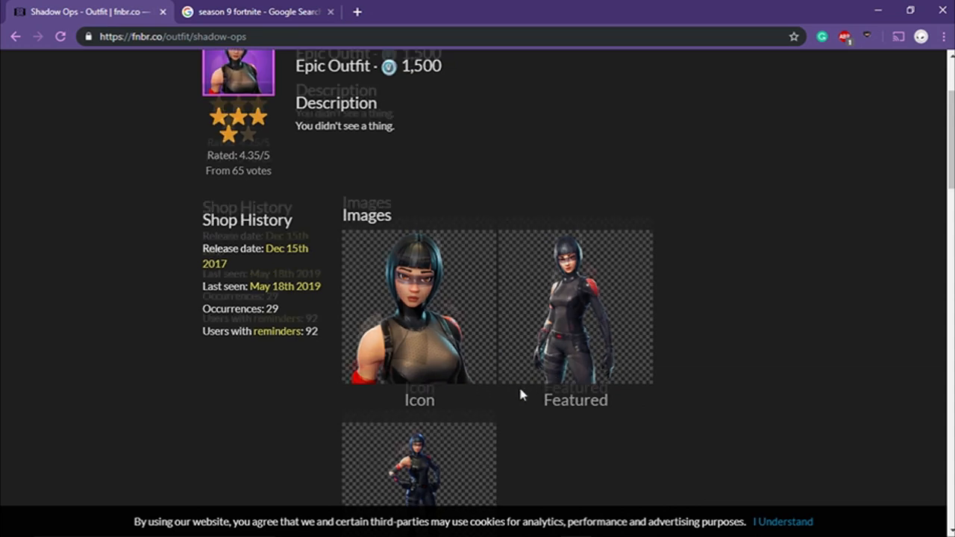
scroll(562, 319, "up", 2)
scroll(473, 369, "down", 2)
scroll(444, 255, "up", 1)
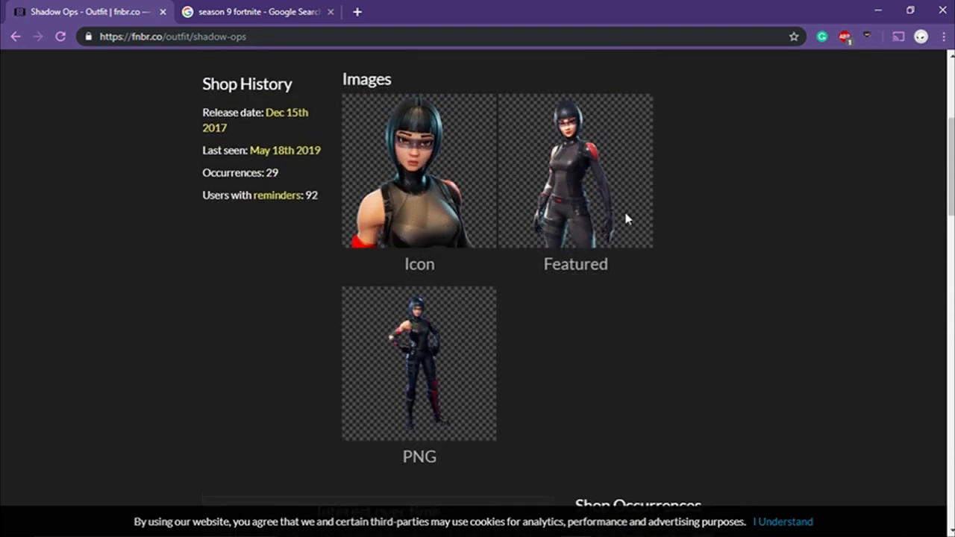
scroll(478, 365, "down", 1)
scroll(522, 253, "up", 1)
right_click(576, 208)
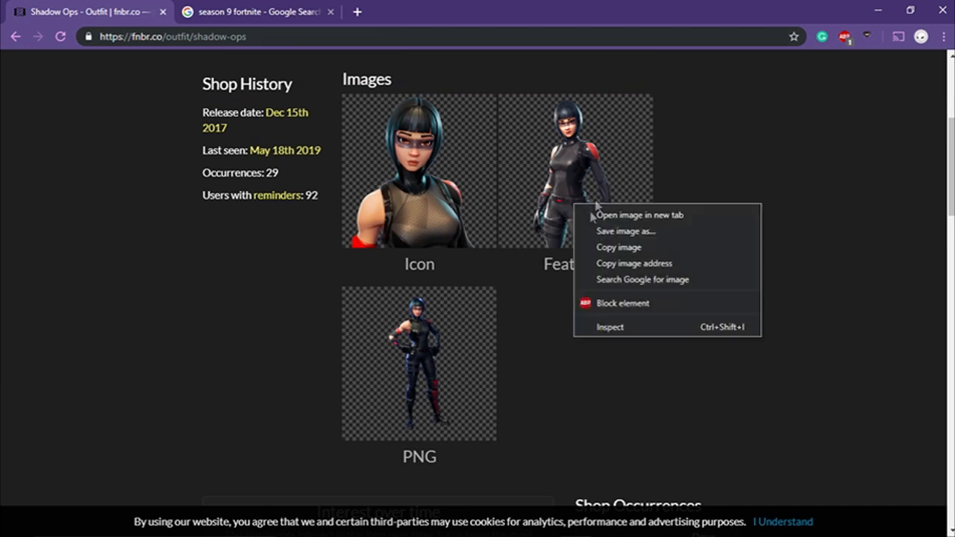
left_click(629, 247)
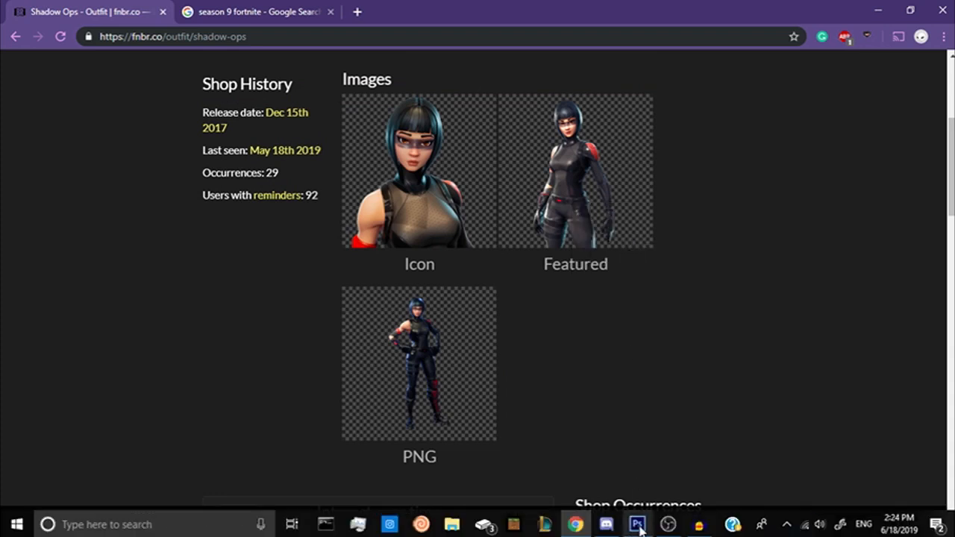
left_click(638, 525)
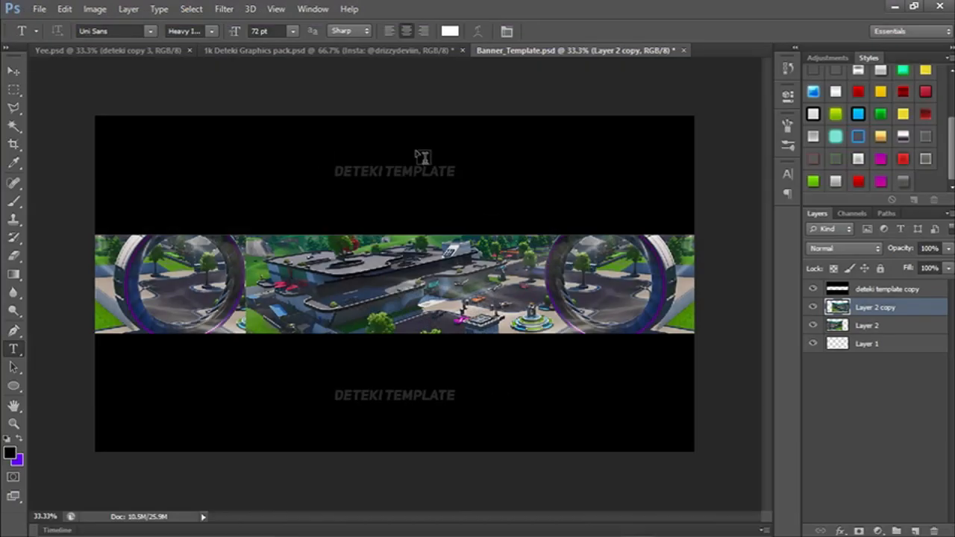
key("ctrl+v")
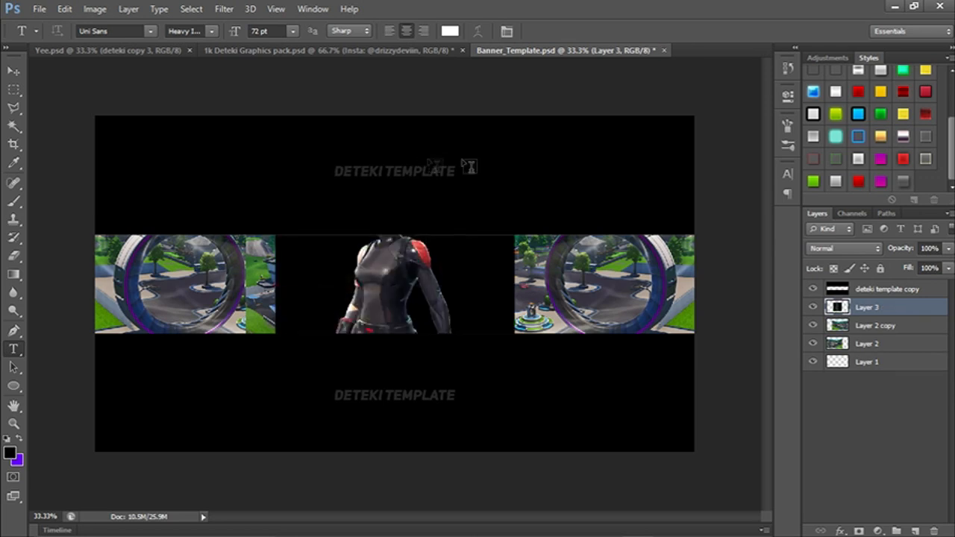
Hide the deteki template copy layer and cut away the pasted character's black background using the Magic Wand.
left_click(812, 289)
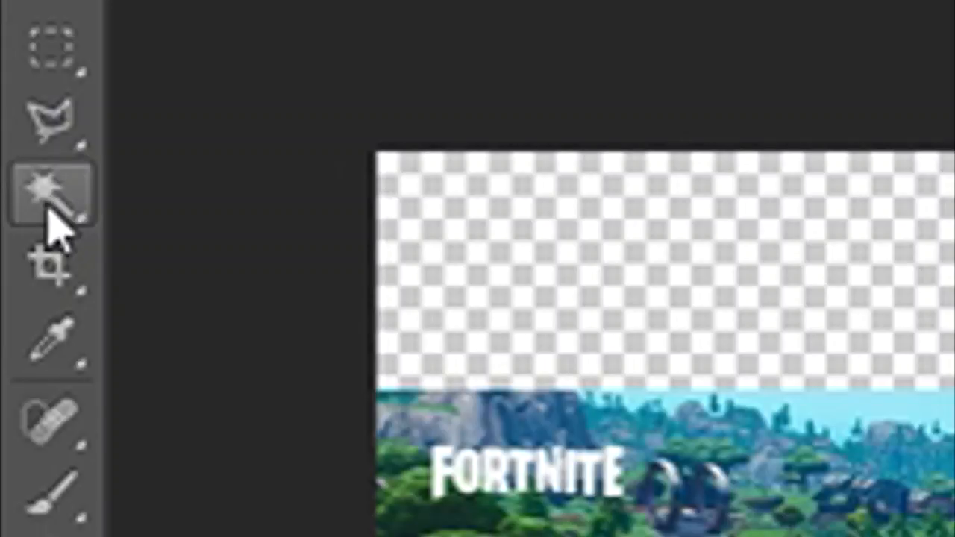
left_click(13, 128)
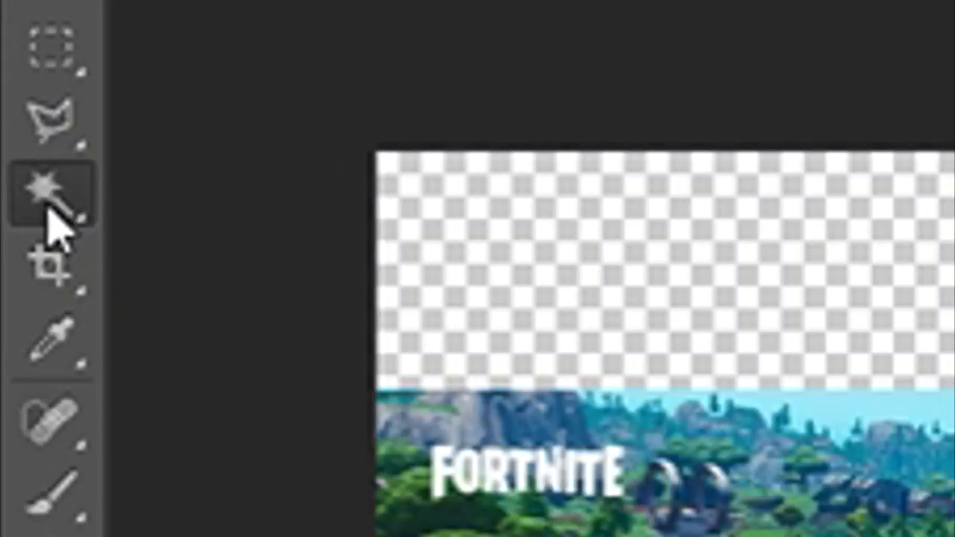
right_click(49, 209)
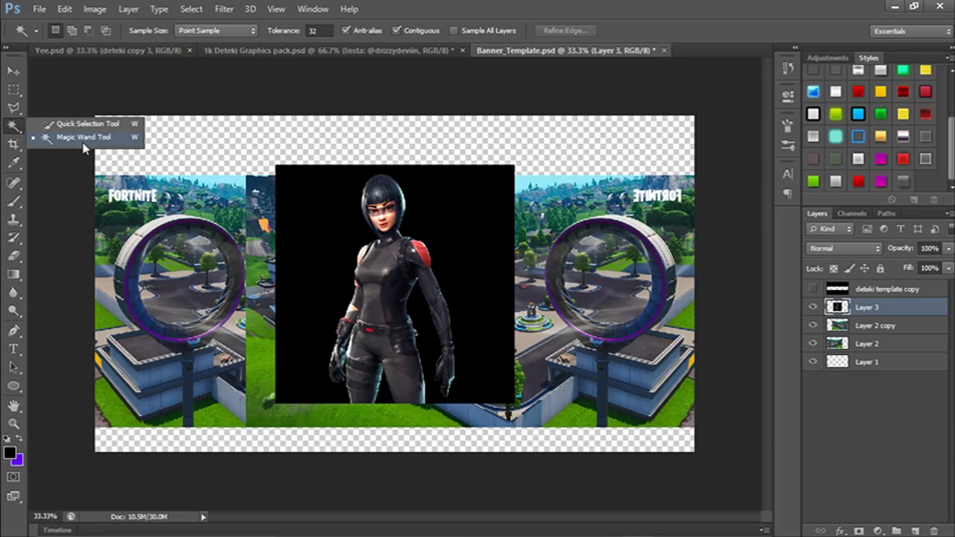
left_click(84, 142)
left_click(323, 239)
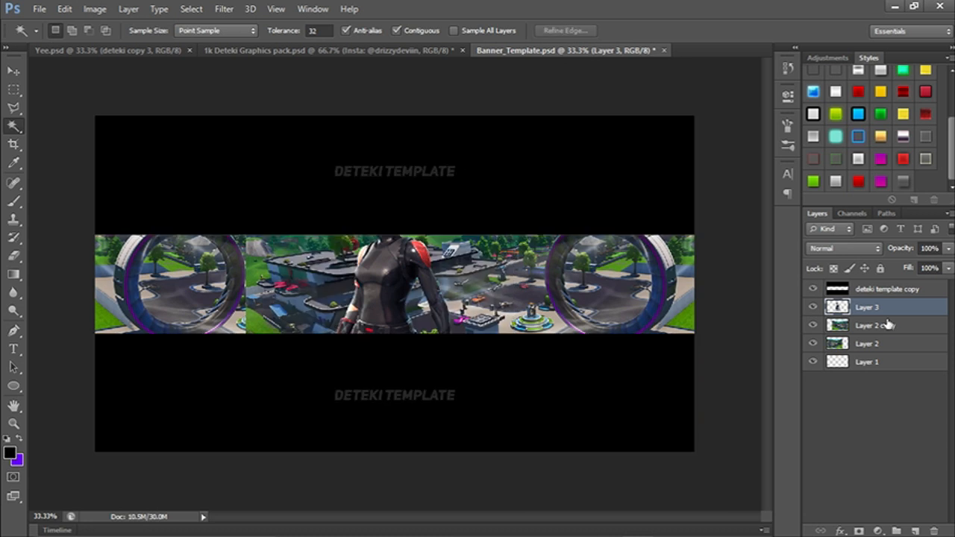
Scale the character to about 72% and place it in the middle of the visible banner strip.
key("ctrl+t")
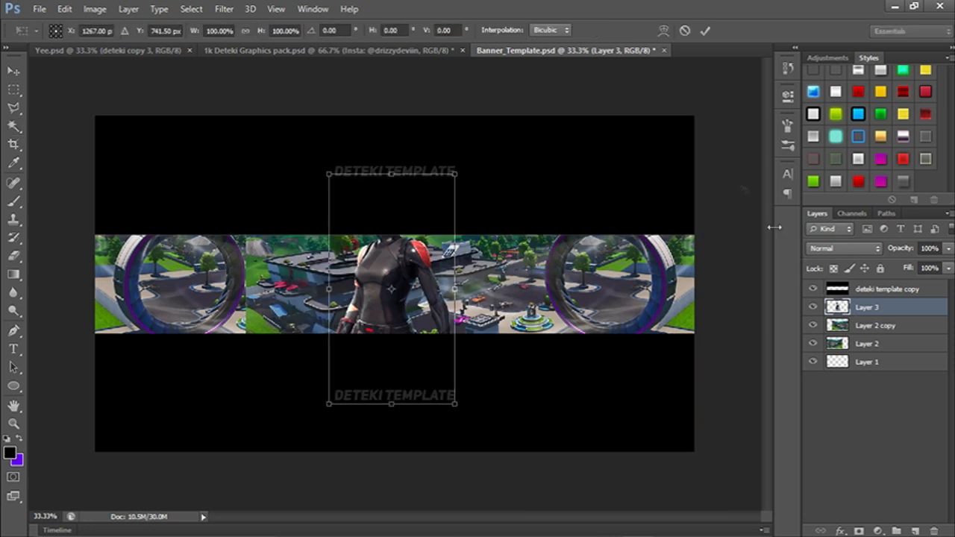
left_click_drag(327, 172, 362, 237)
mouse_move(398, 266)
left_mouse_down()
mouse_move(411, 284)
mouse_move(414, 268)
mouse_move(400, 268)
mouse_move(412, 272)
left_mouse_up()
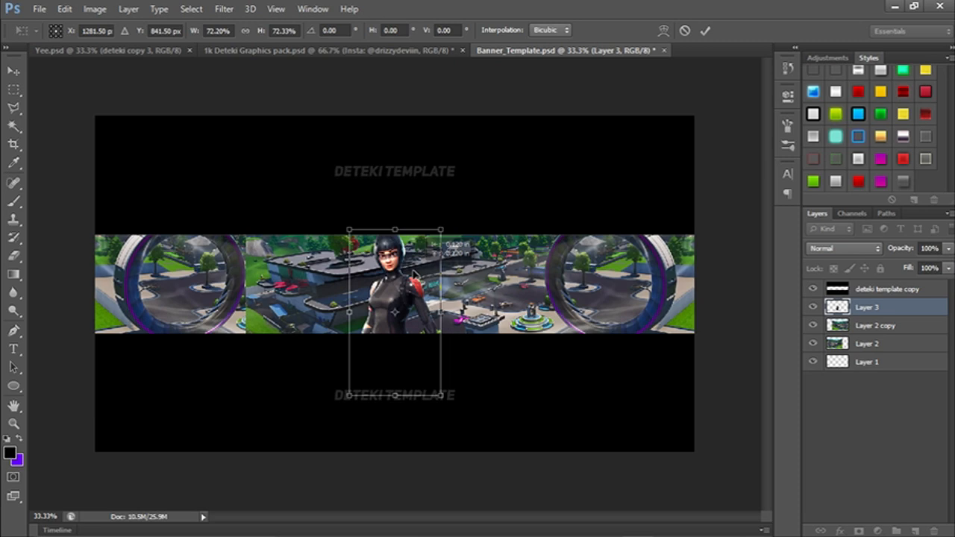
left_click(704, 31)
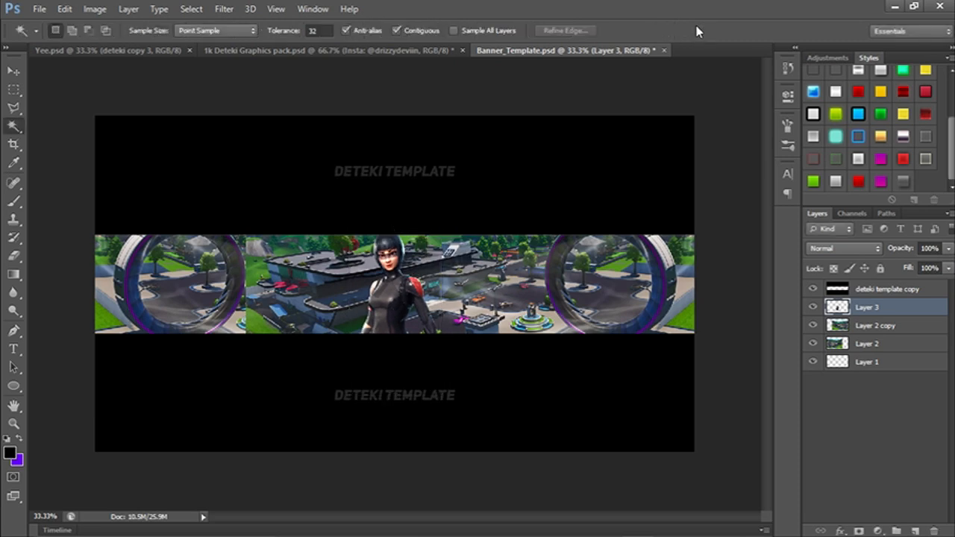
Show the rulers and place a vertical guide through the horizontal center of the banner.
key("ctrl+r")
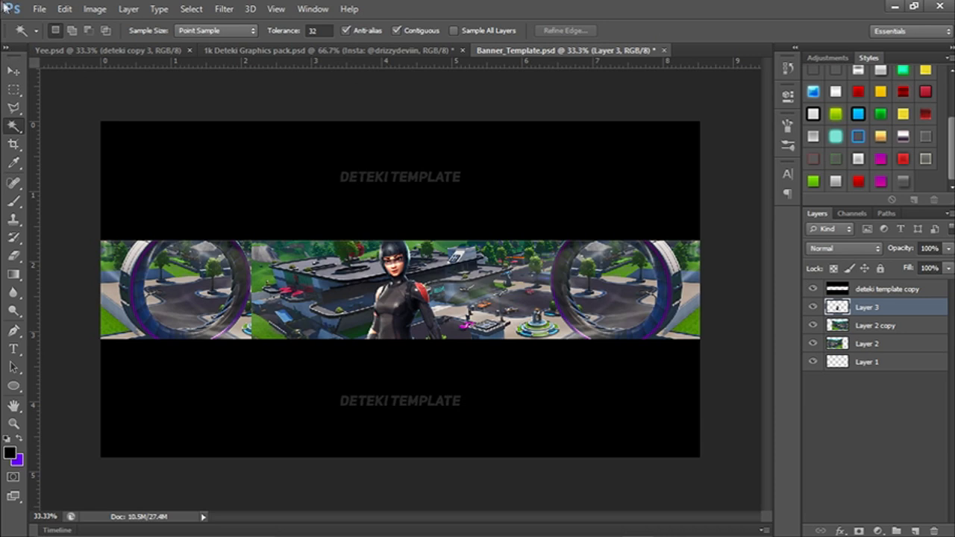
left_click(6, 76)
left_click_drag(35, 101, 396, 146)
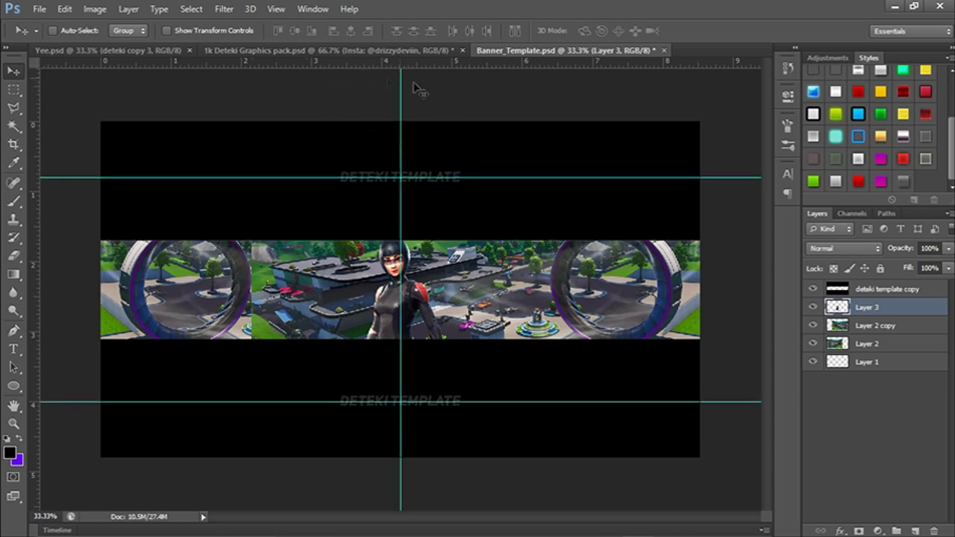
Scale the character on Layer 3 down to about 67% and position it on the vertical center guide.
key("ctrl+t")
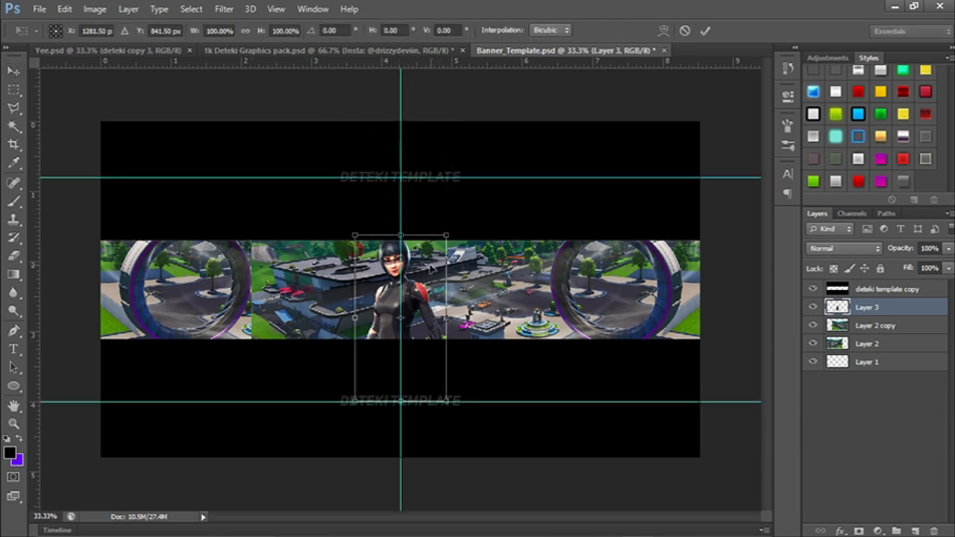
left_click_drag(429, 269, 427, 268)
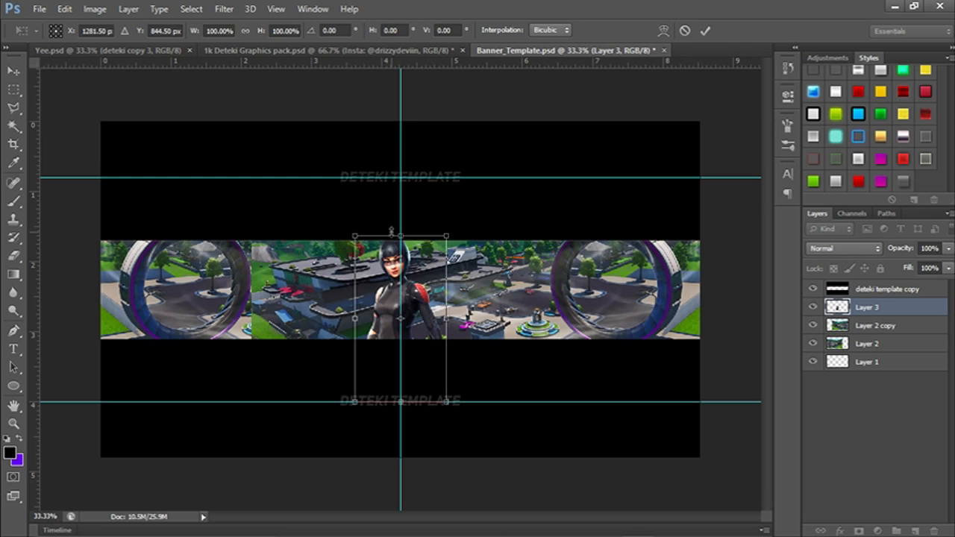
key("ctrl+1")
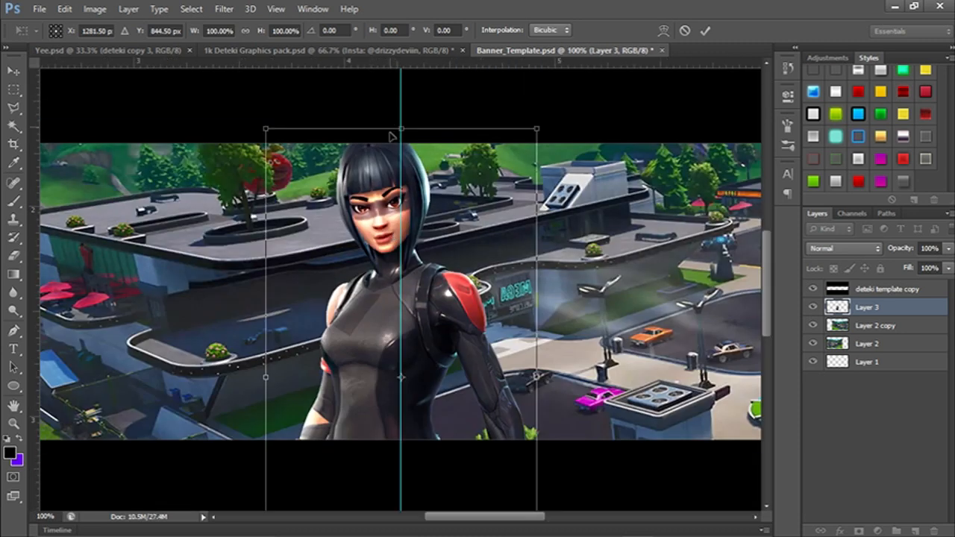
key("ctrl+minus")
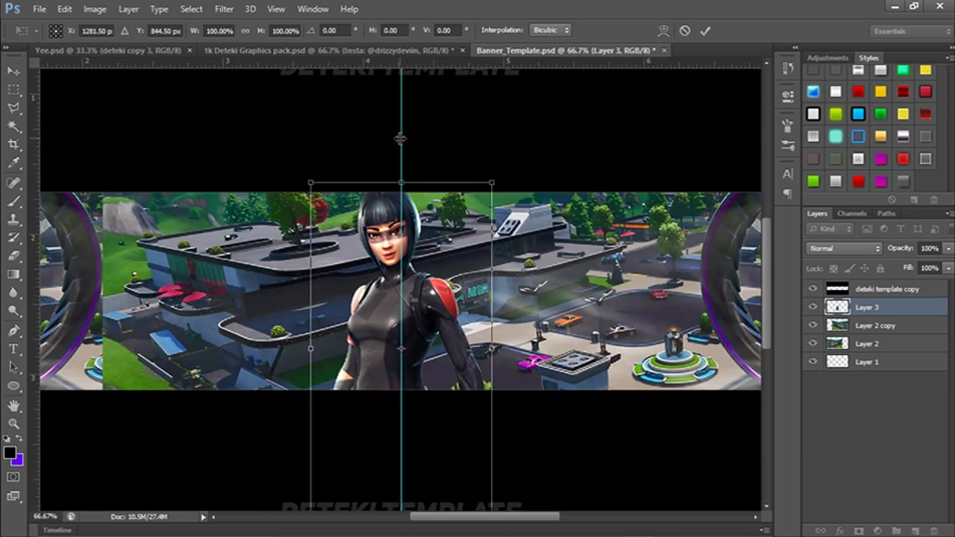
left_click_drag(434, 290, 438, 310)
left_click_drag(490, 203, 432, 310)
left_click_drag(408, 379, 439, 277)
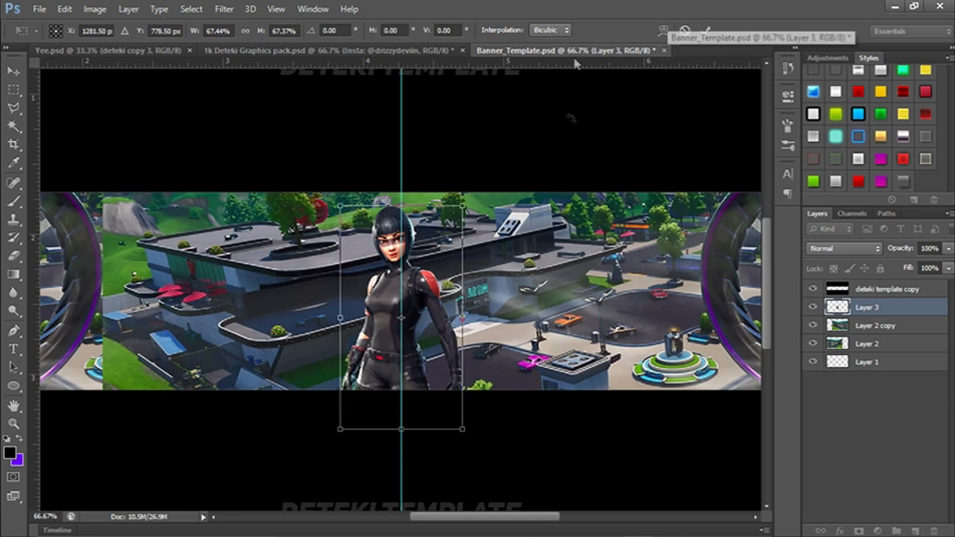
Nudge the character slightly right and up to about X 1305.5 px, Y 771.5 px, and apply the transform.
left_click_drag(438, 294, 443, 291)
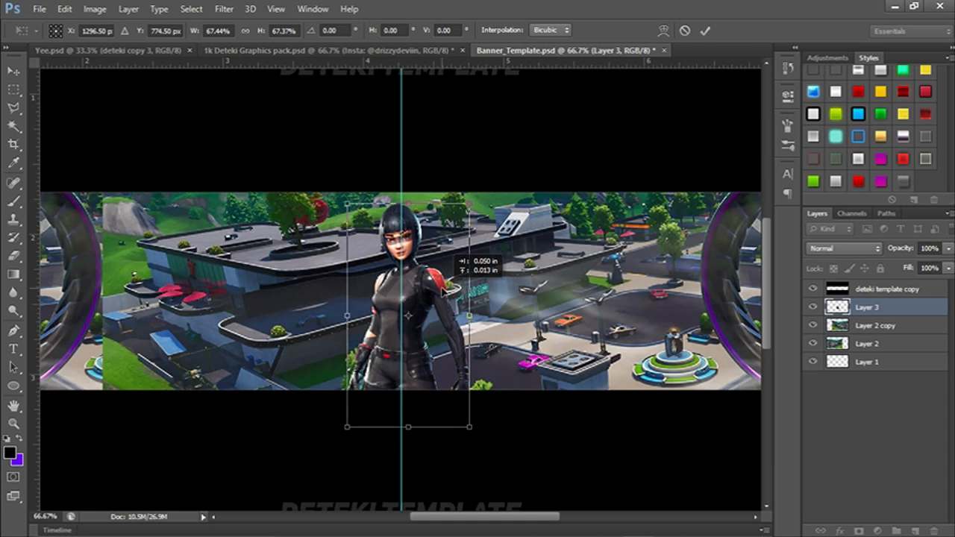
right_click(444, 290)
left_click(433, 262)
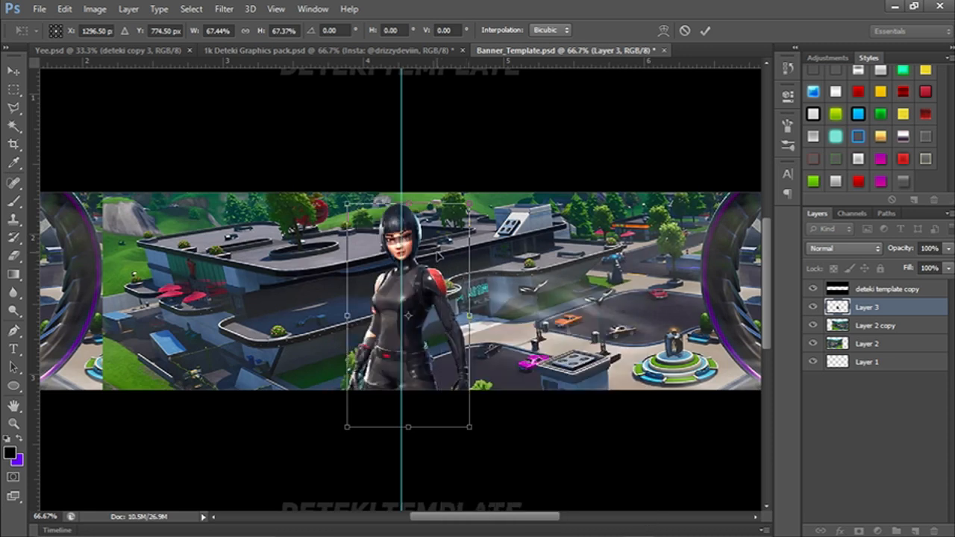
left_click_drag(431, 282, 435, 280)
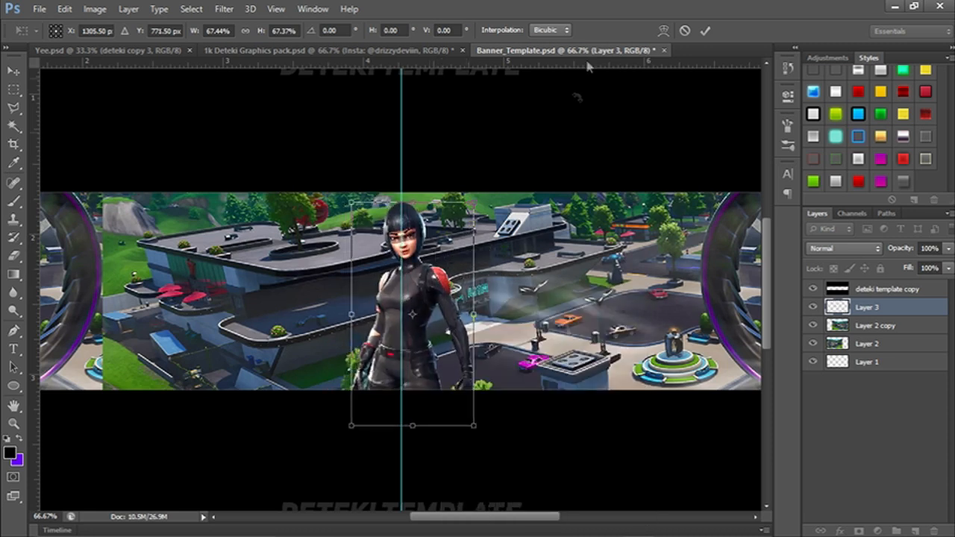
left_click(705, 31)
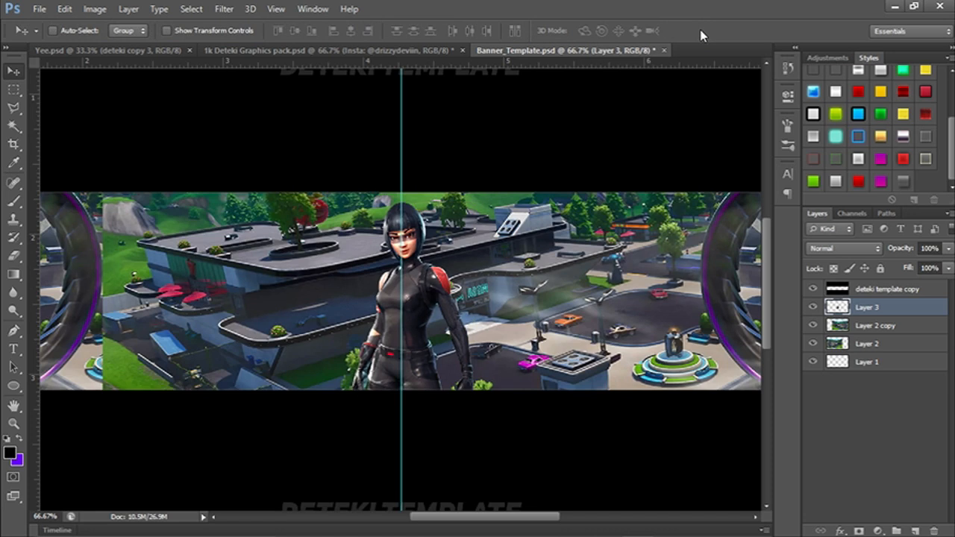
Hide the guides and review the banner with the character in place.
key("ctrl+minus")
key("ctrl+minus")
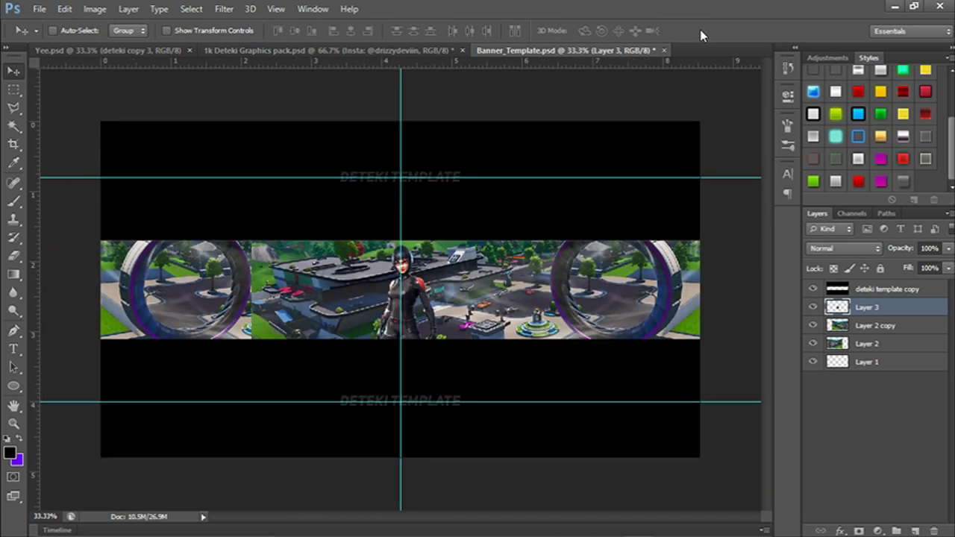
key("ctrl+semicolon")
key("ctrl+minus")
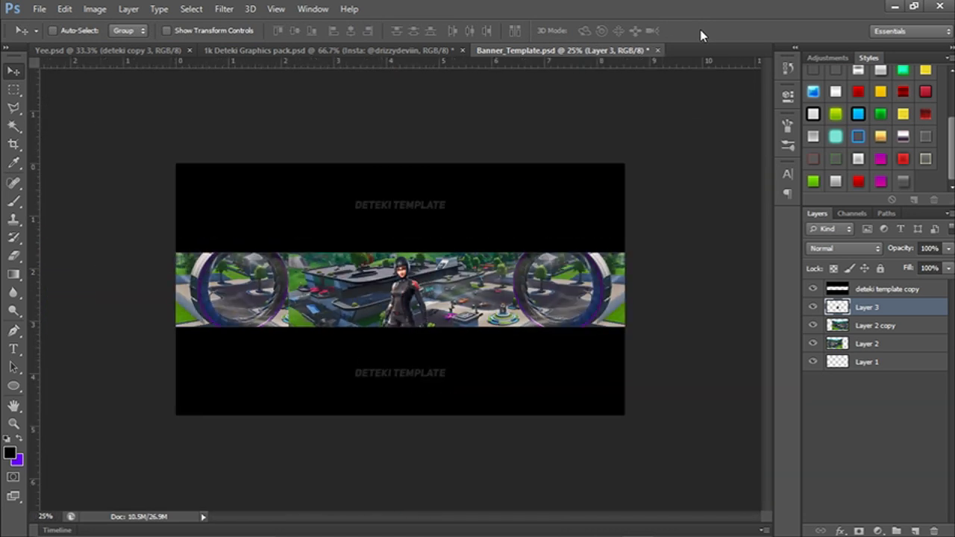
key("ctrl+plus")
key("ctrl+plus")
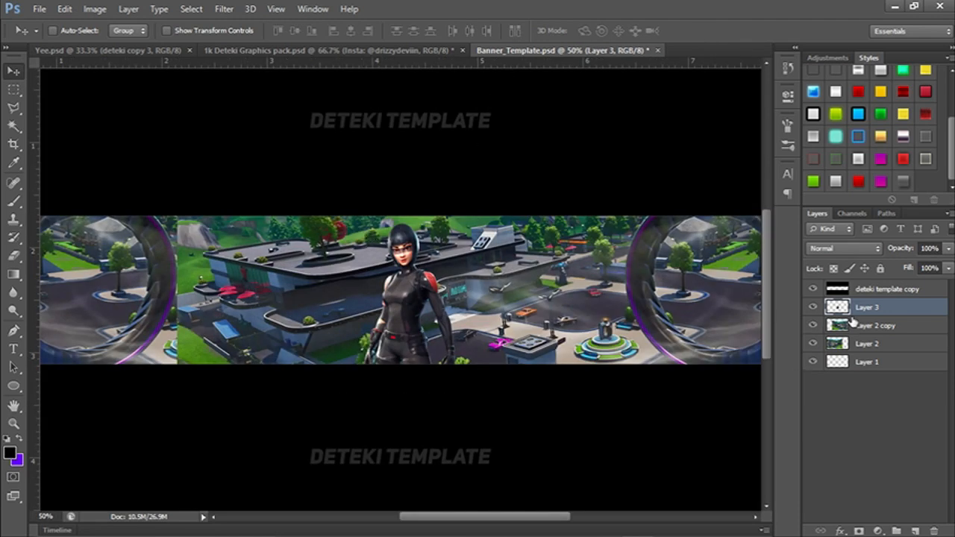
left_click_drag(319, 331, 370, 273)
left_click_drag(415, 158, 432, 171)
left_click_drag(513, 221, 510, 239)
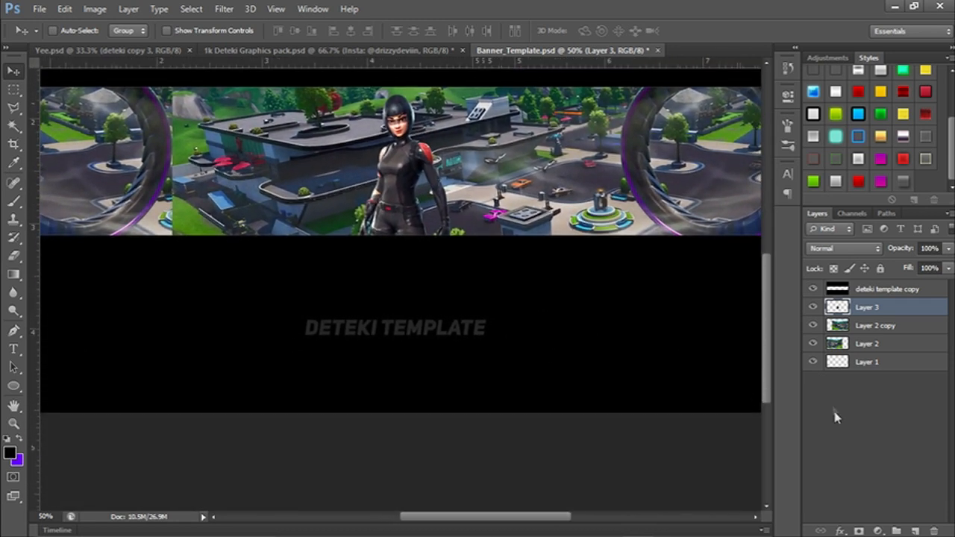
Select Layer 2 copy and try shifting the mirrored background horizontally with Free Transform.
left_click(873, 329)
left_click_drag(471, 293, 522, 340)
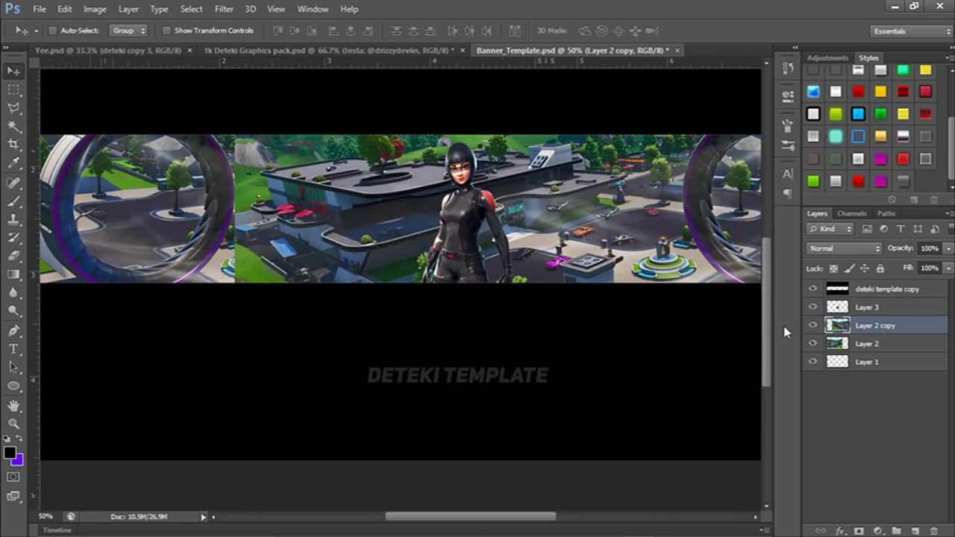
key("ctrl+t")
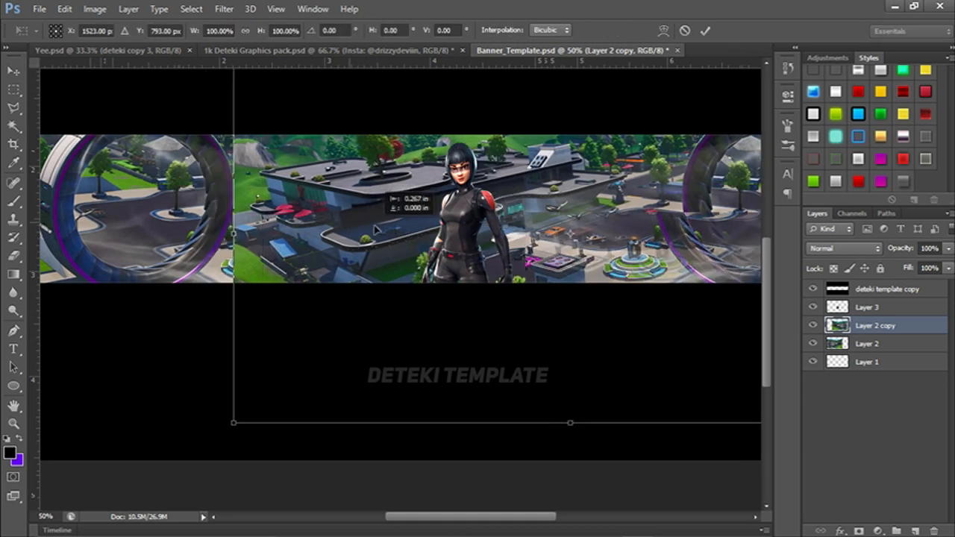
left_click(705, 30)
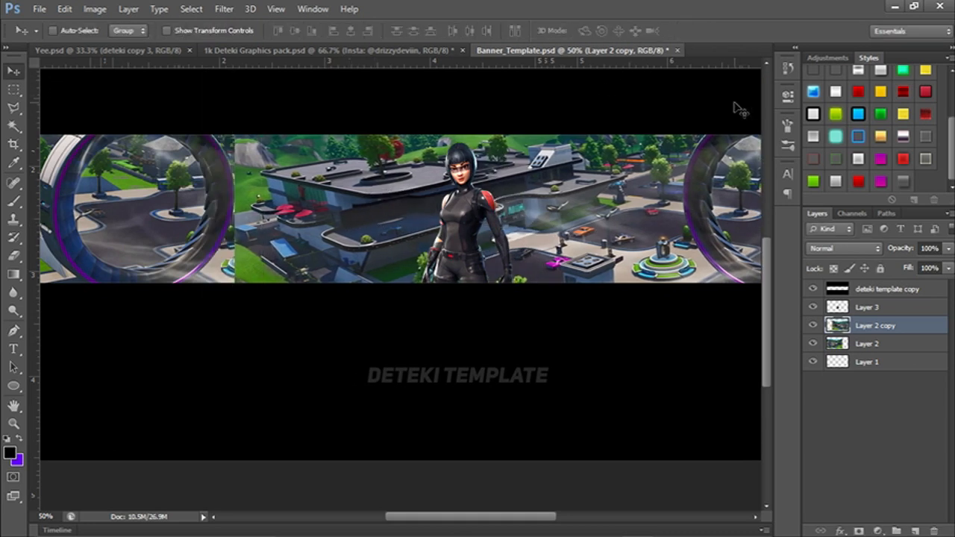
Set the Eraser brush to 600 px and erase the left part of Layer 2 copy up to the character for a symmetrical background.
key("e")
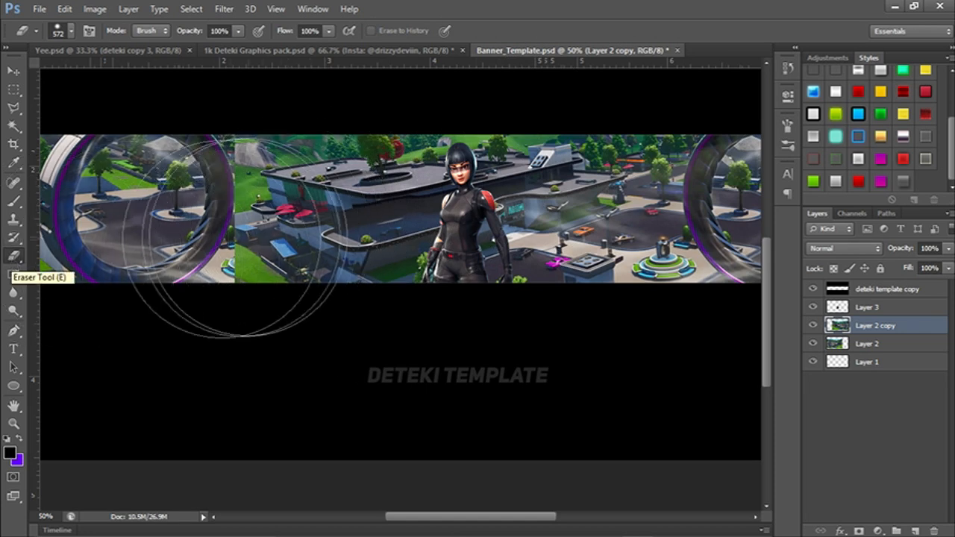
right_click(312, 210, "ctrl+alt")
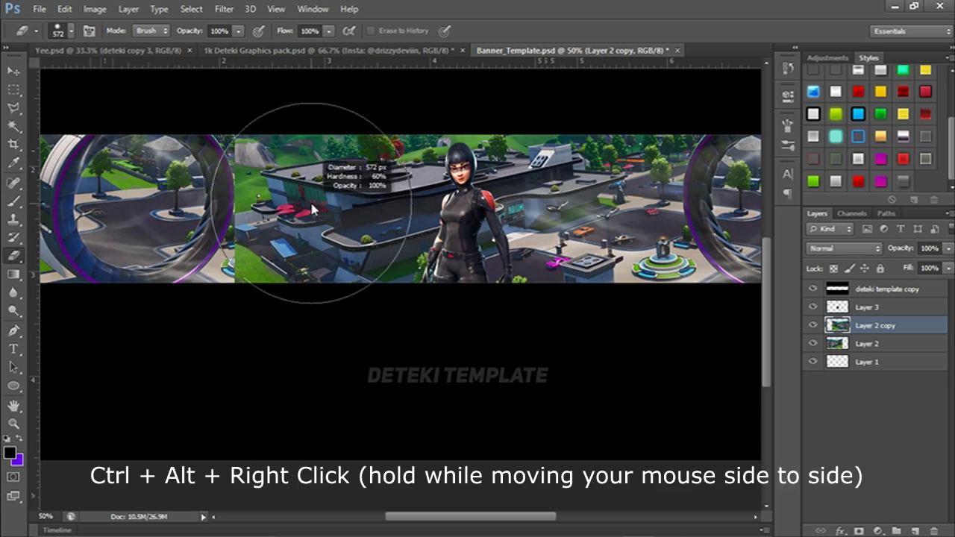
mouse_move(312, 210)
left_mouse_down()
mouse_move(322, 212)
mouse_move(314, 195)
mouse_move(362, 188)
mouse_move(347, 209)
mouse_move(295, 201)
mouse_move(359, 196)
mouse_move(317, 190)
mouse_move(318, 90)
left_mouse_up()
mouse_move(188, 165)
left_mouse_down()
mouse_move(158, 182)
mouse_move(168, 321)
mouse_move(207, 96)
mouse_move(217, 359)
mouse_move(269, 227)
mouse_move(322, 205)
mouse_move(352, 342)
mouse_move(348, 205)
mouse_move(365, 276)
mouse_move(416, 161)
mouse_move(447, 310)
mouse_move(455, 164)
mouse_move(462, 281)
mouse_move(468, 162)
left_mouse_up()
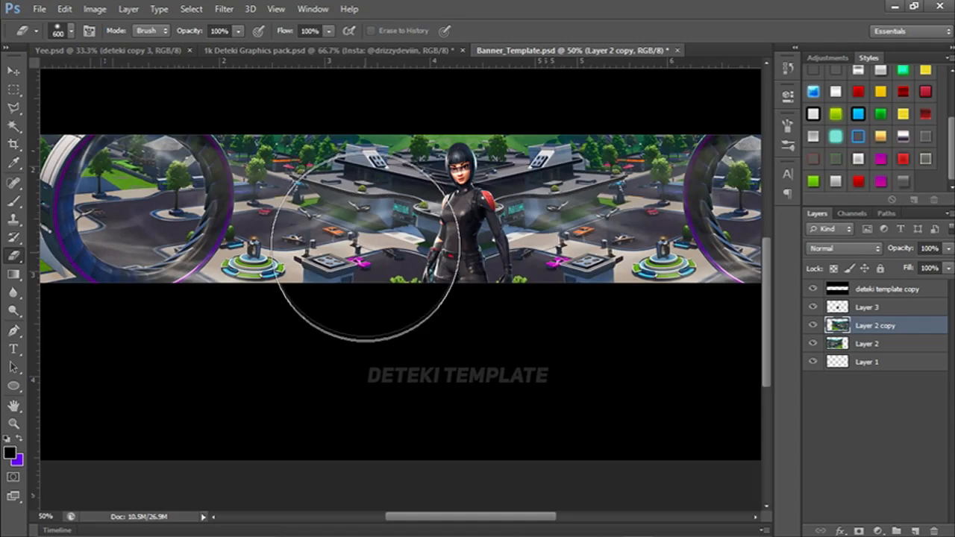
left_click_drag(613, 453, 476, 452)
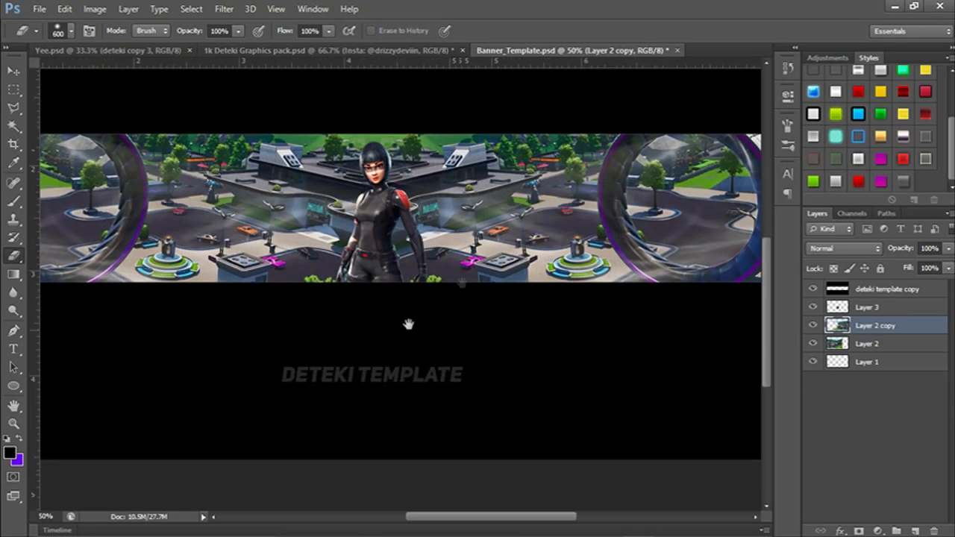
Merge Layer 2 copy down into Layer 2 so the mirrored background is a single layer.
mouse_move(304, 212)
left_mouse_down()
mouse_move(458, 190)
mouse_move(457, 200)
mouse_move(269, 209)
mouse_move(430, 185)
mouse_move(402, 177)
mouse_move(422, 200)
mouse_move(396, 287)
mouse_move(359, 255)
mouse_move(445, 198)
mouse_move(550, 267)
mouse_move(567, 257)
mouse_move(508, 227)
mouse_move(388, 232)
mouse_move(378, 241)
left_mouse_up()
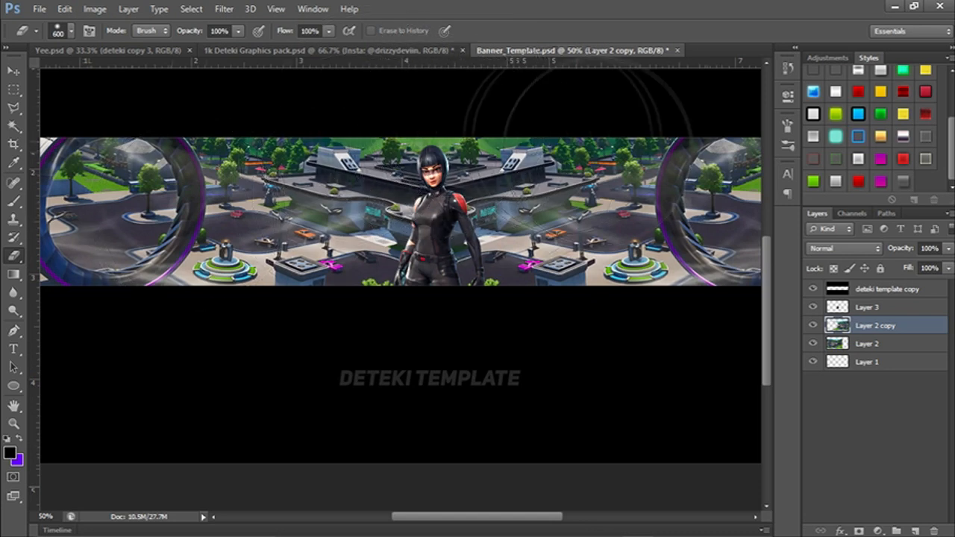
left_click_drag(296, 236, 264, 198)
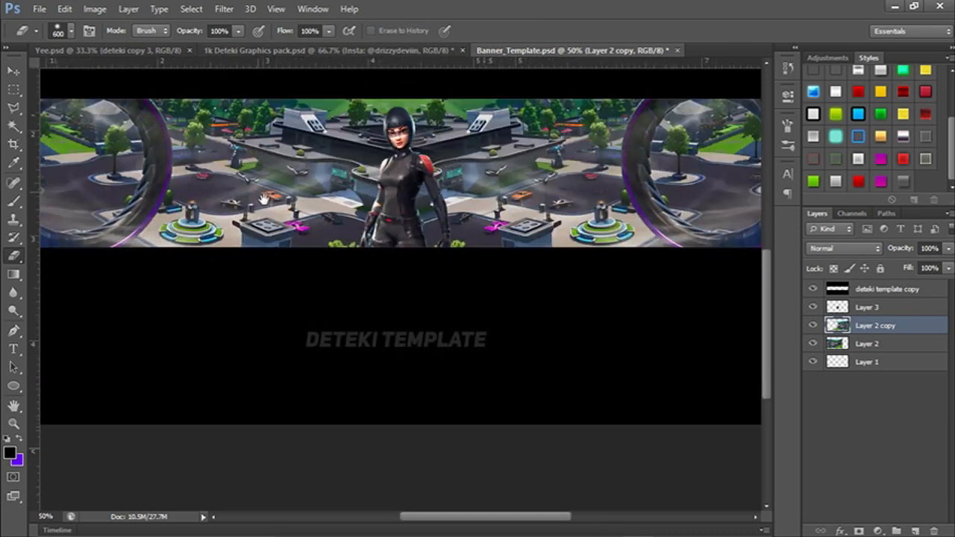
right_click(900, 331)
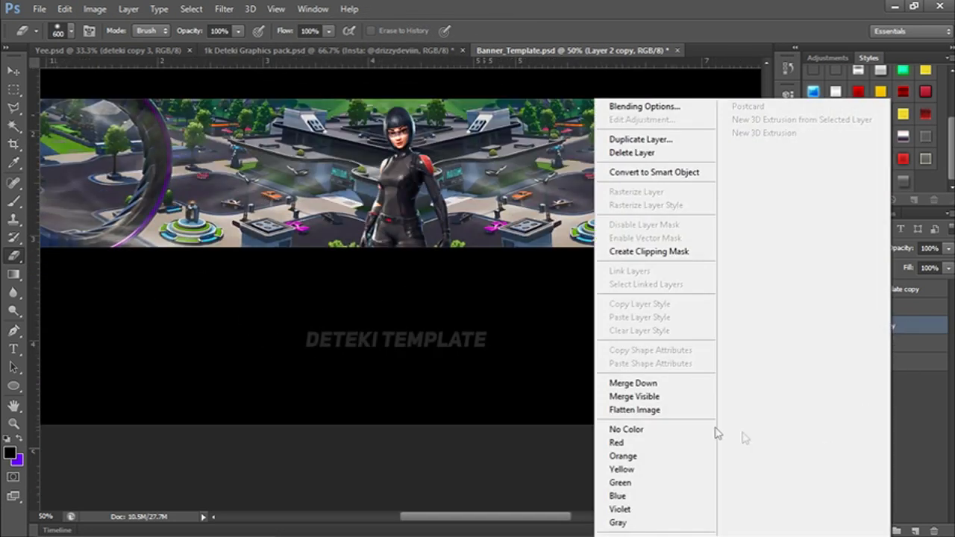
left_click(671, 383)
left_click_drag(384, 289, 525, 305)
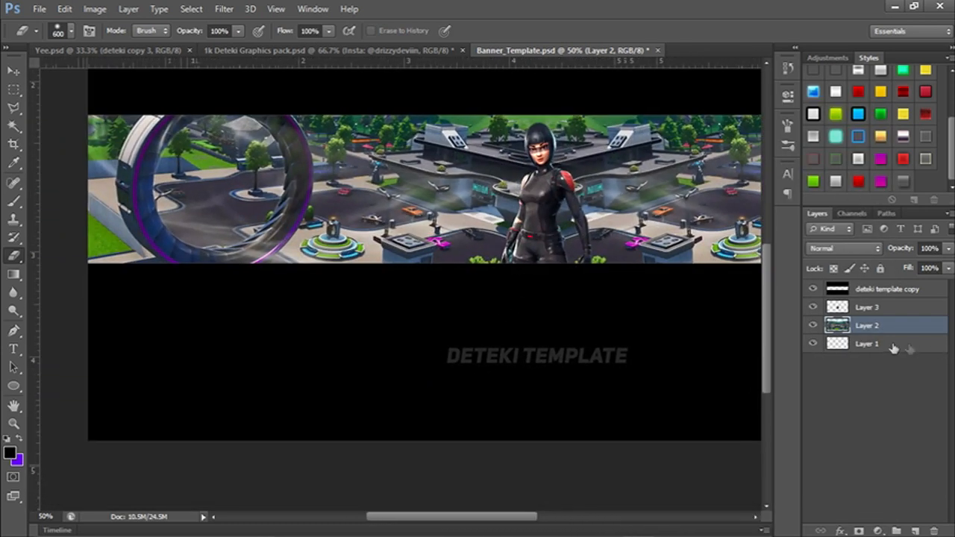
Fill Layer 1 beneath the background with the black foreground color 000000.
left_click(909, 348)
left_click_drag(608, 342, 520, 335)
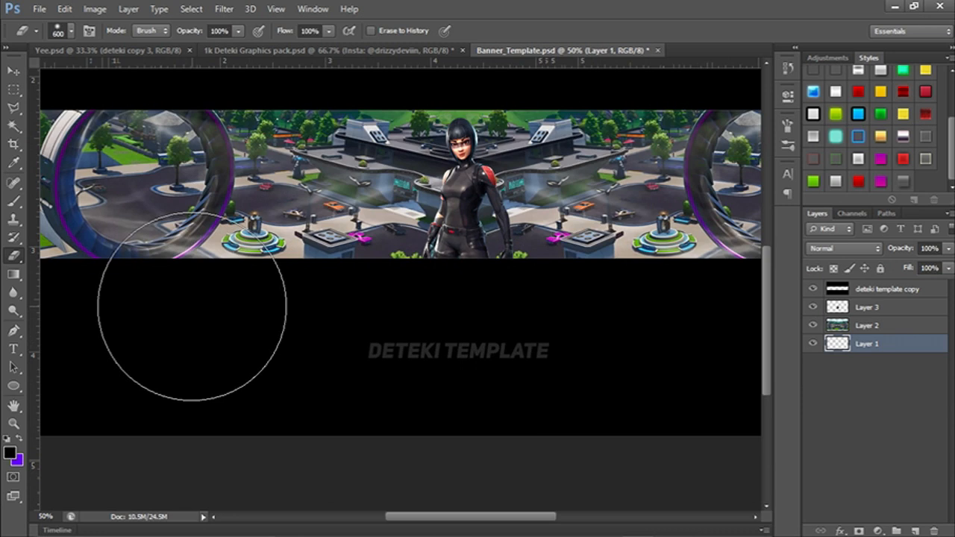
left_click(9, 455)
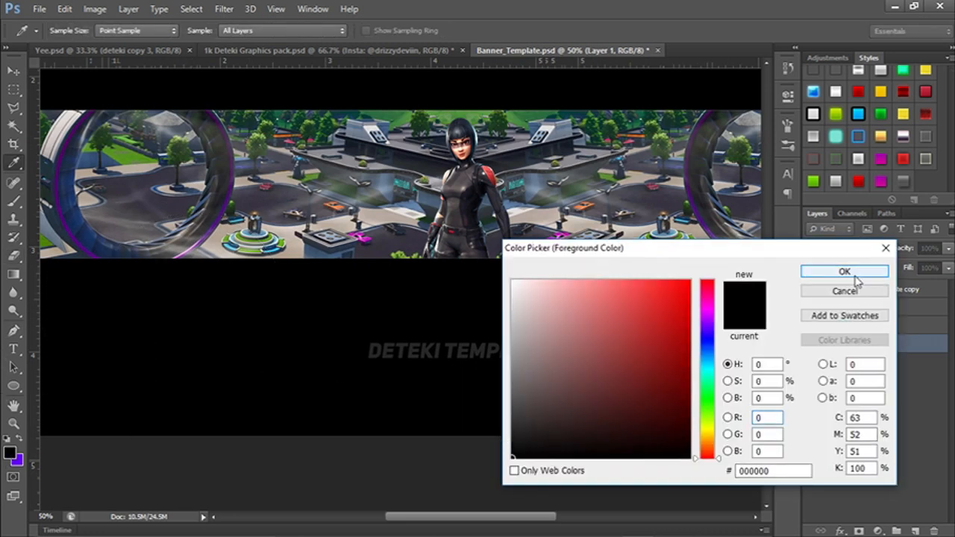
left_click(855, 275)
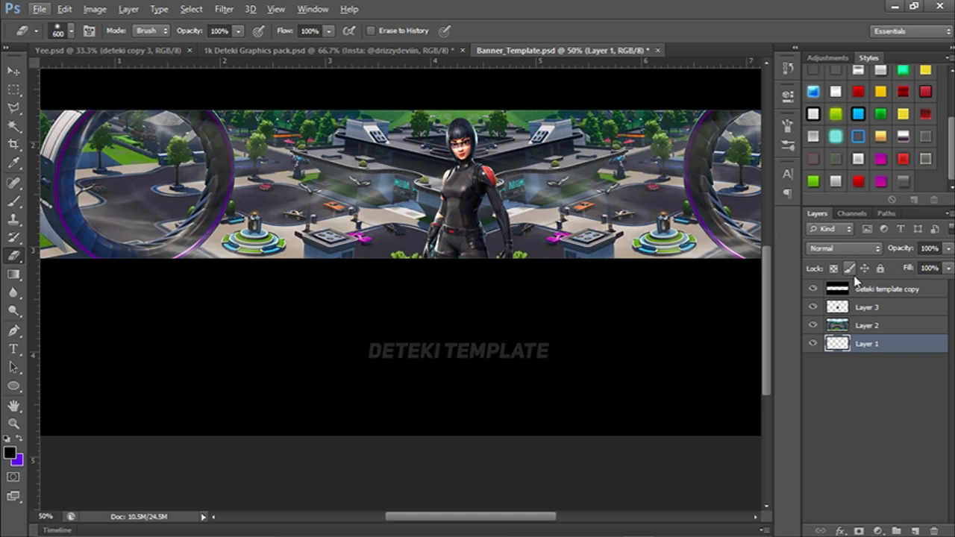
key("alt")
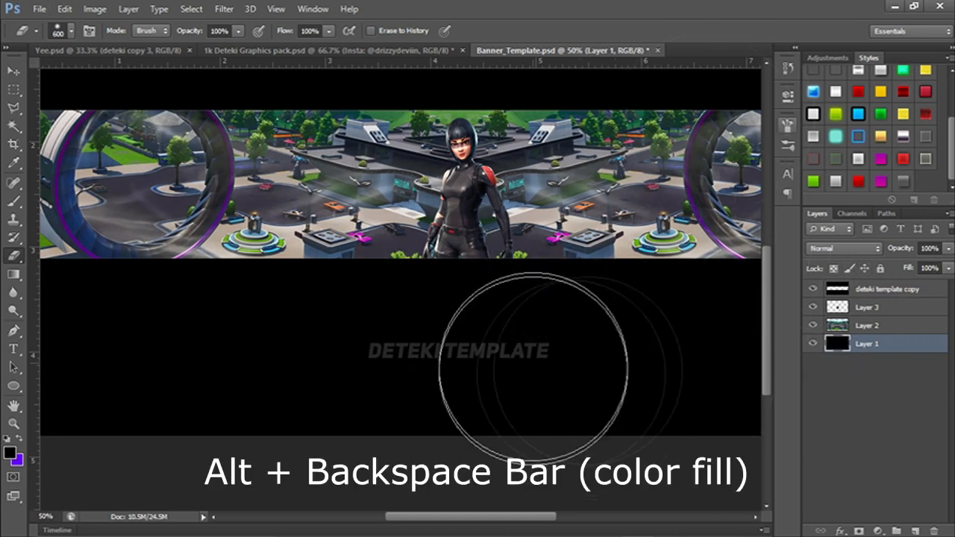
Set Layer 2's blend mode to Luminosity and its opacity to 50% for a dark grayscale background.
left_click(866, 329)
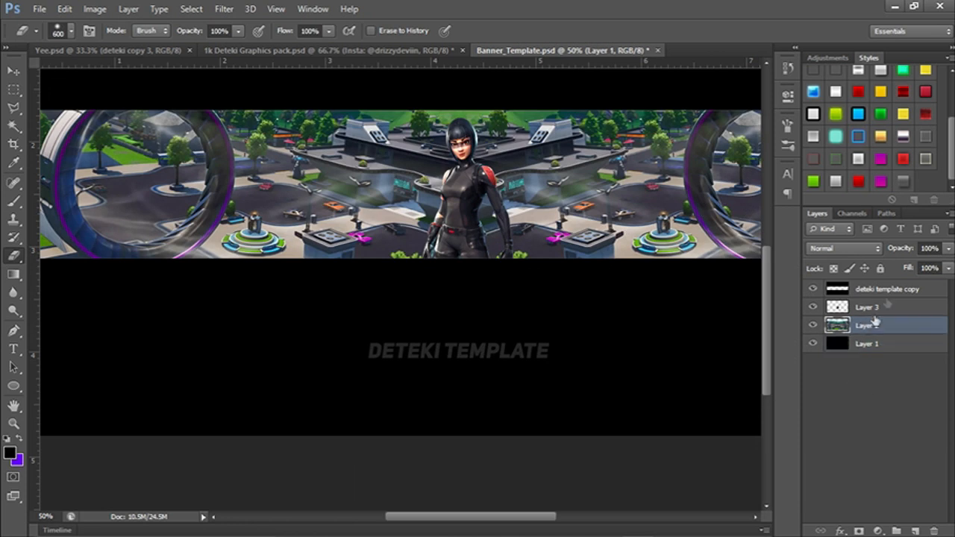
left_click(813, 326)
left_click(814, 326)
left_click(867, 251)
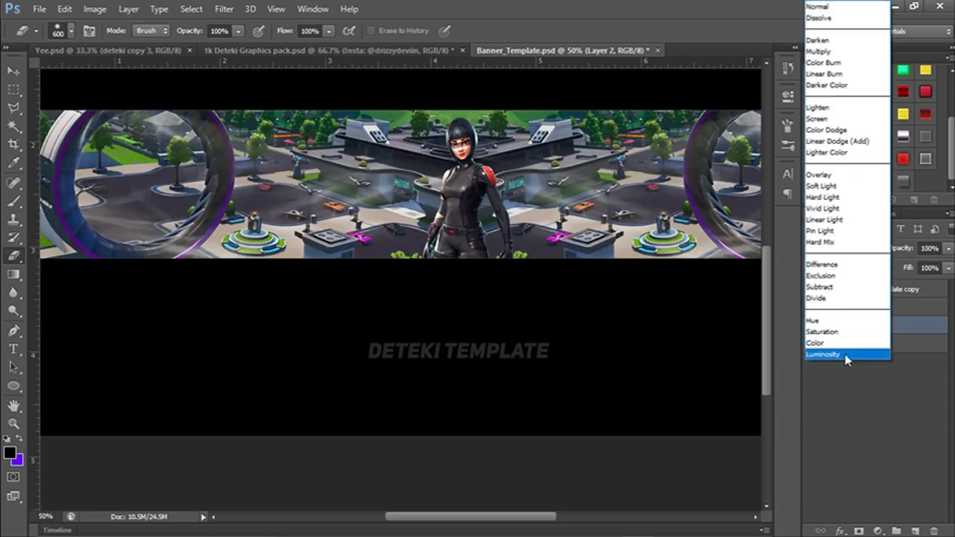
left_click(844, 357)
left_click_drag(462, 134, 353, 141)
left_click(949, 250)
left_click_drag(943, 271, 915, 268)
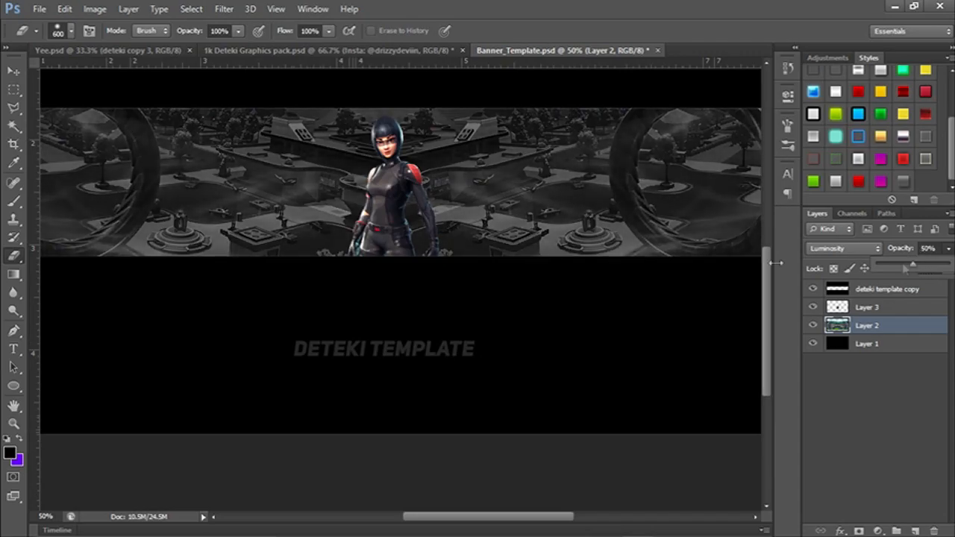
left_click_drag(381, 274, 446, 265)
left_click_drag(443, 167, 421, 191)
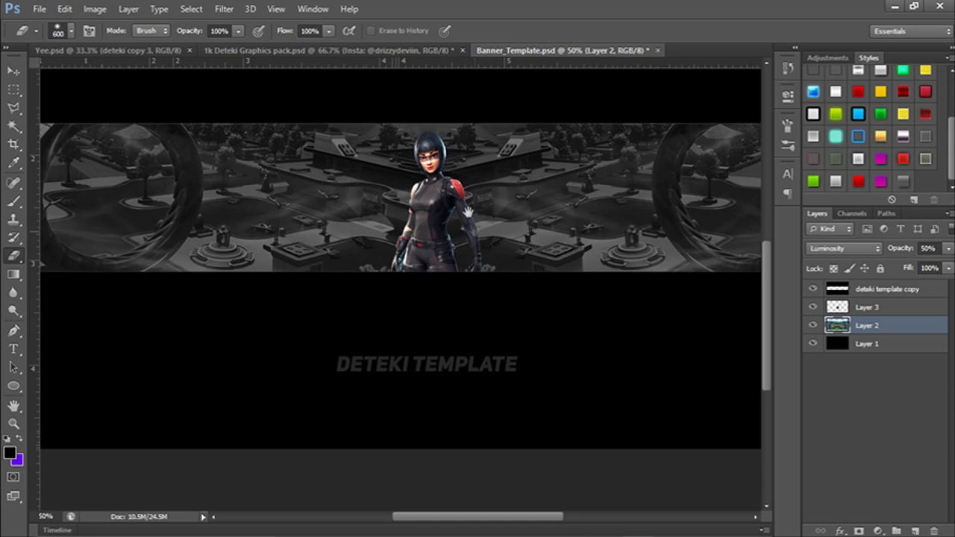
Merge Layer 2 and the black Layer 1 into one layer and check the merged background.
right_click(870, 338)
key("Escape")
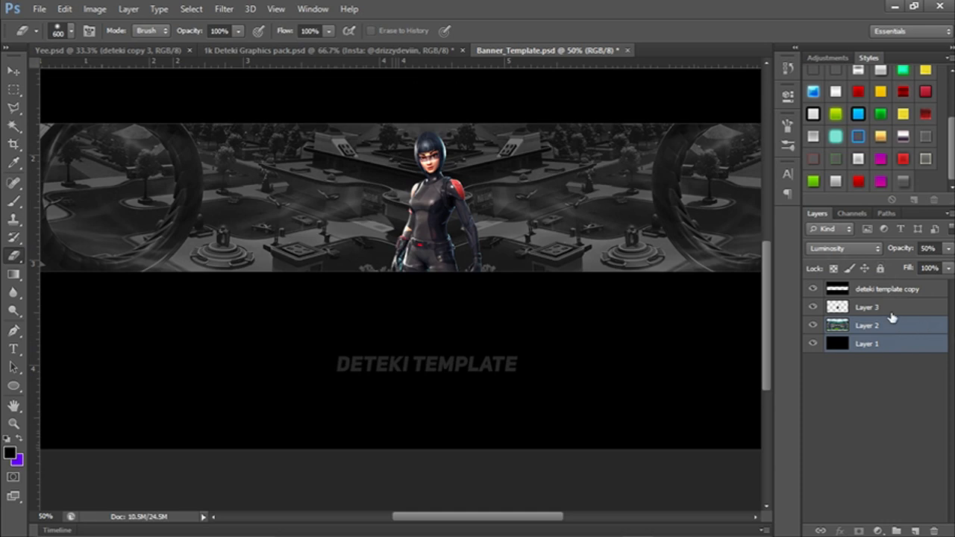
key("ctrl+e")
left_click(812, 333)
left_click(812, 333)
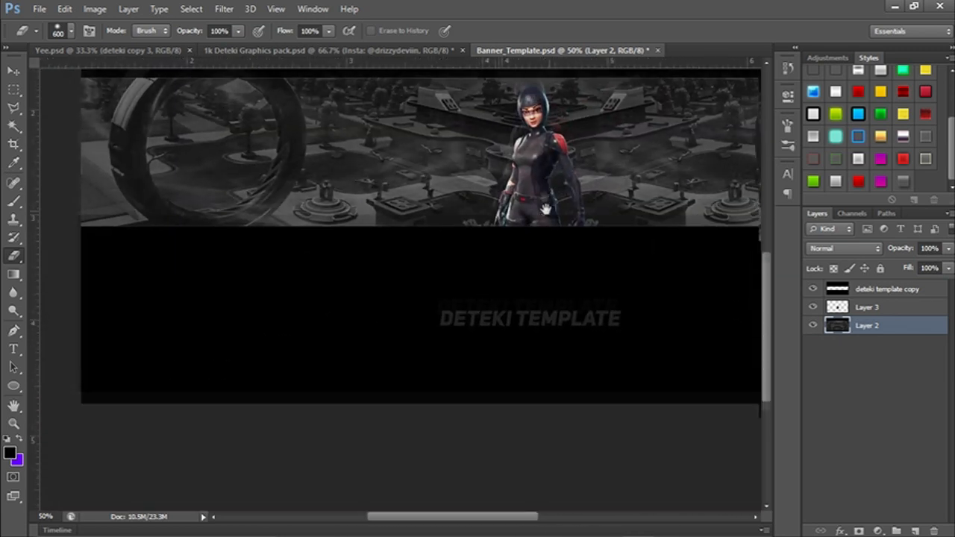
left_click_drag(431, 192, 508, 198)
mouse_move(580, 194)
left_mouse_down()
mouse_move(505, 217)
mouse_move(529, 187)
left_mouse_up()
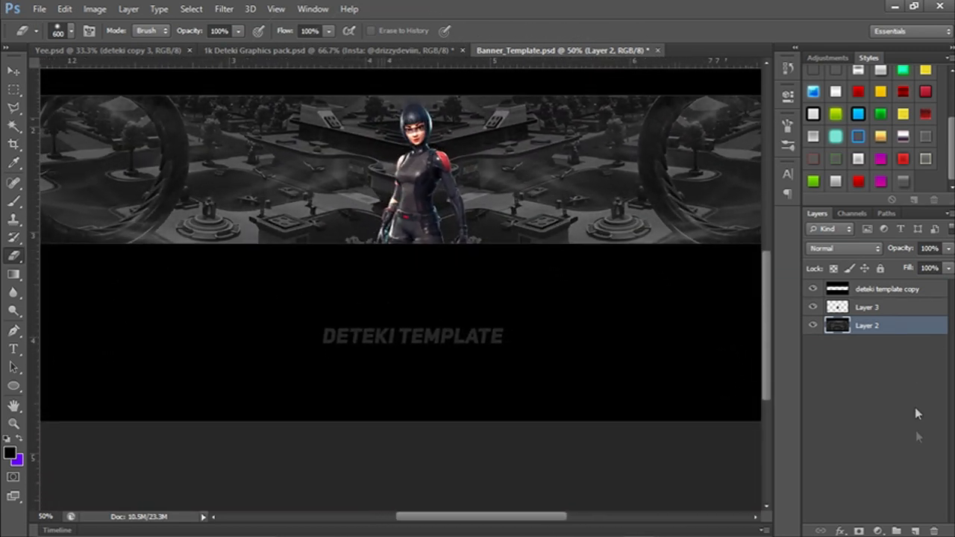
Add an empty layer above Layer 2, make purple 6600ff the foreground color, and glance at the finished banner in Yee.psd.
left_click(916, 531)
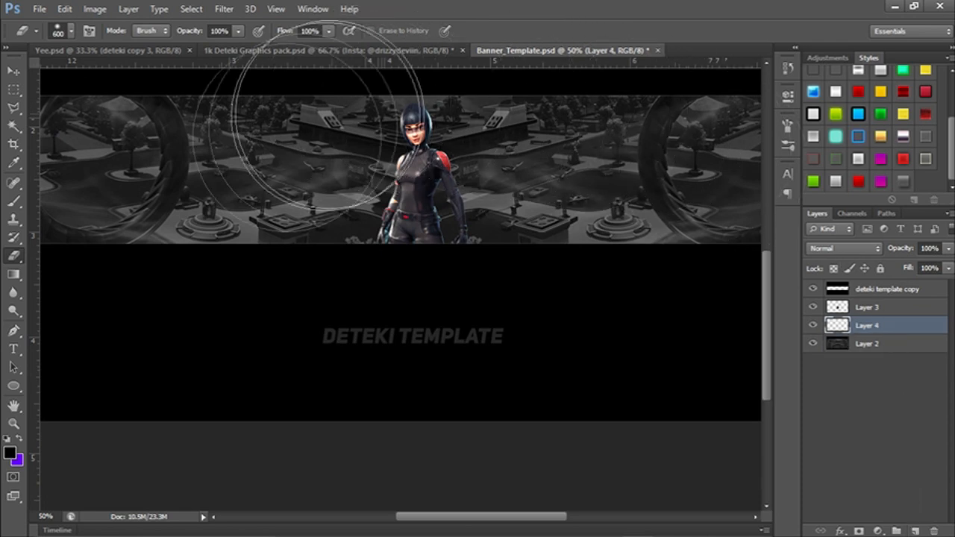
left_click(9, 453)
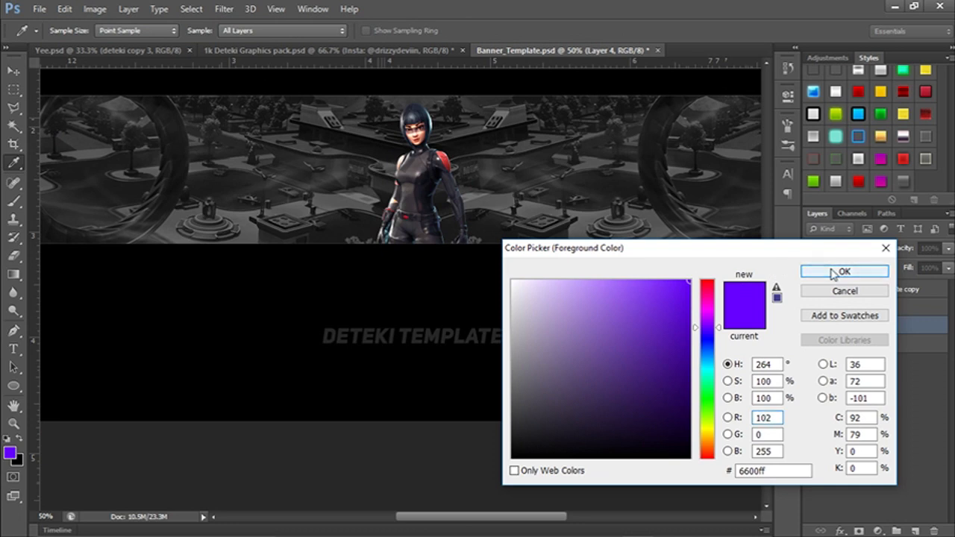
left_click(843, 272)
left_click(160, 53)
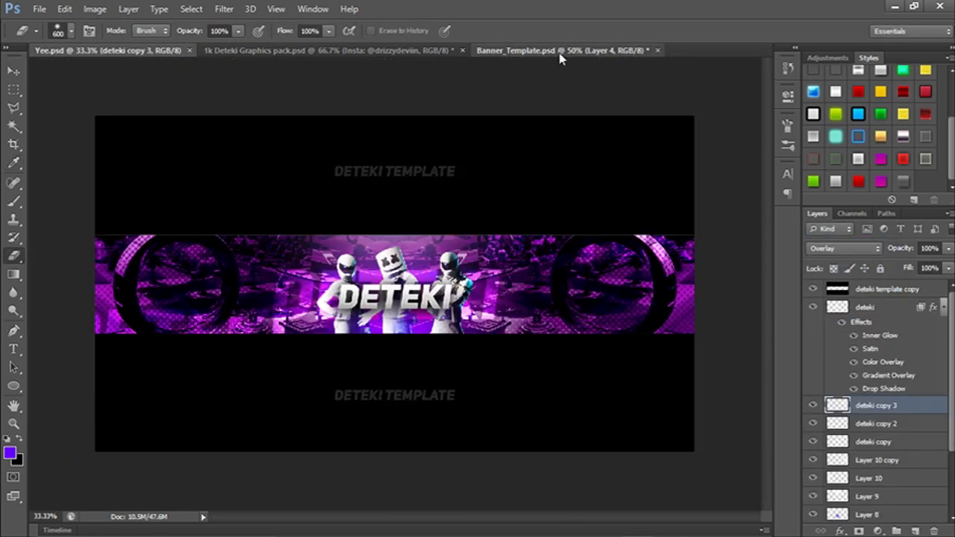
left_click(561, 52)
scroll(418, 246, "up", 1)
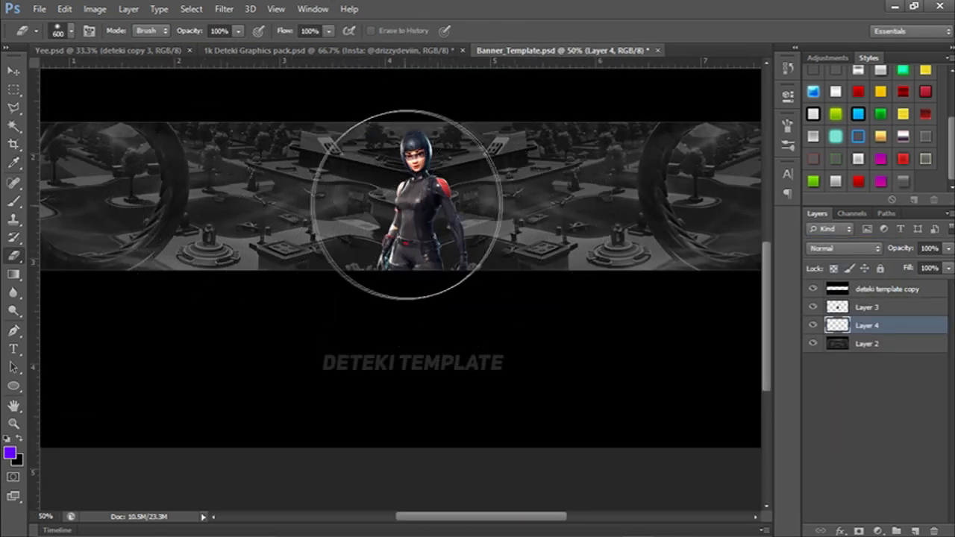
scroll(409, 206, "up", 1)
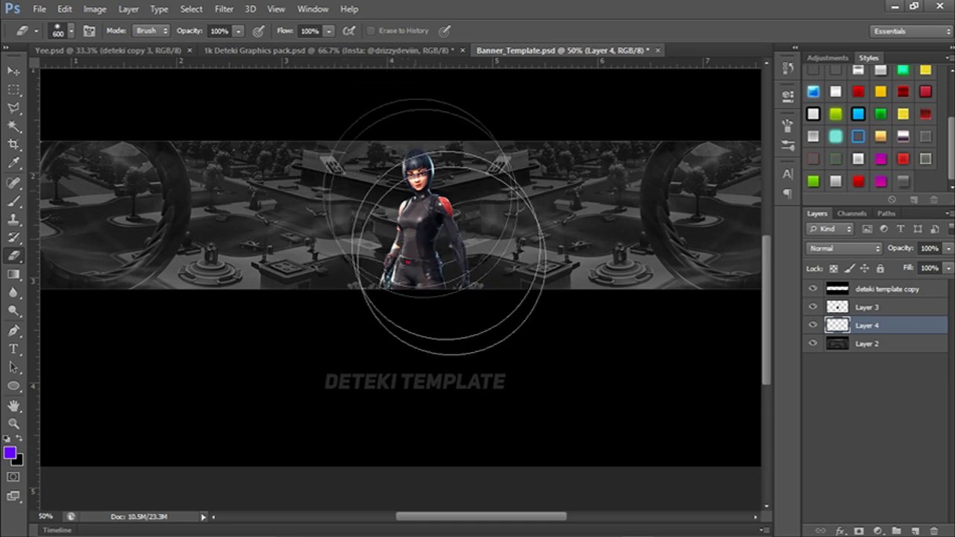
mouse_move(421, 245)
left_mouse_down()
mouse_move(453, 245)
mouse_move(443, 244)
left_mouse_up()
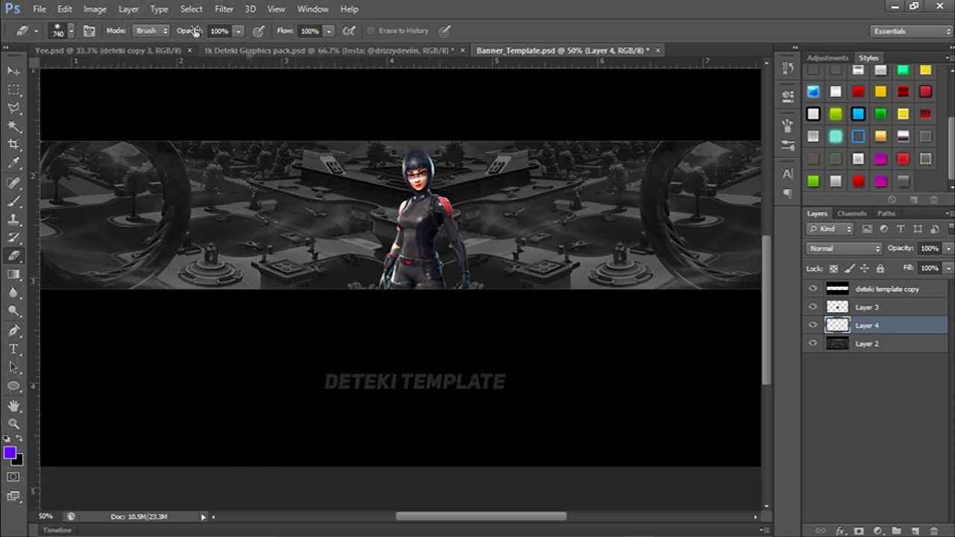
left_click(70, 31)
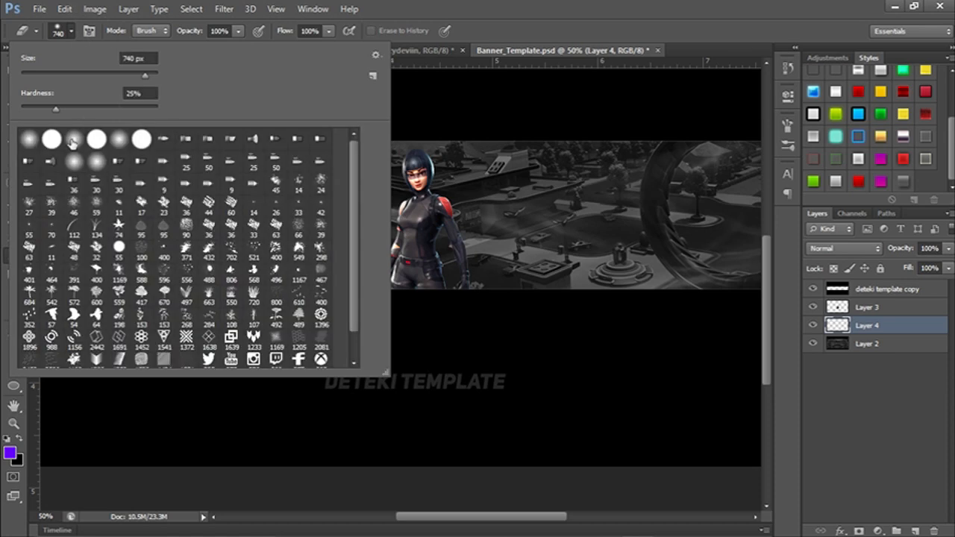
left_click(565, 12)
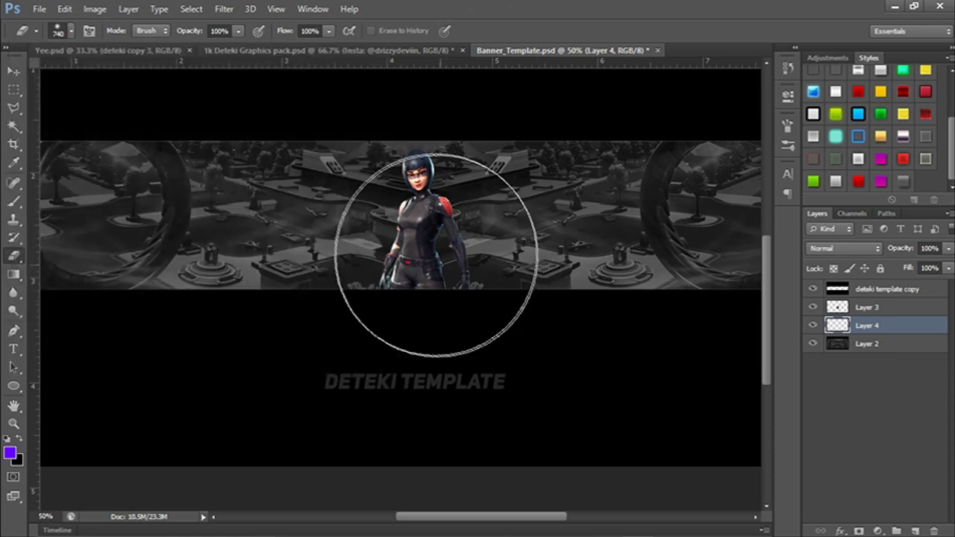
left_click_drag(405, 245, 423, 247)
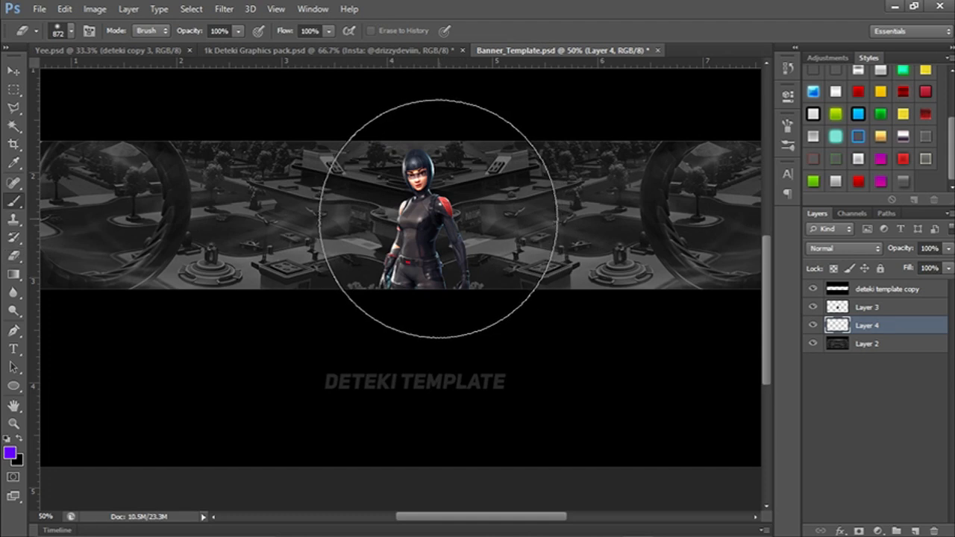
Paint a soft purple glow behind the character on Layer 4 with a 666 px Brush.
key("b")
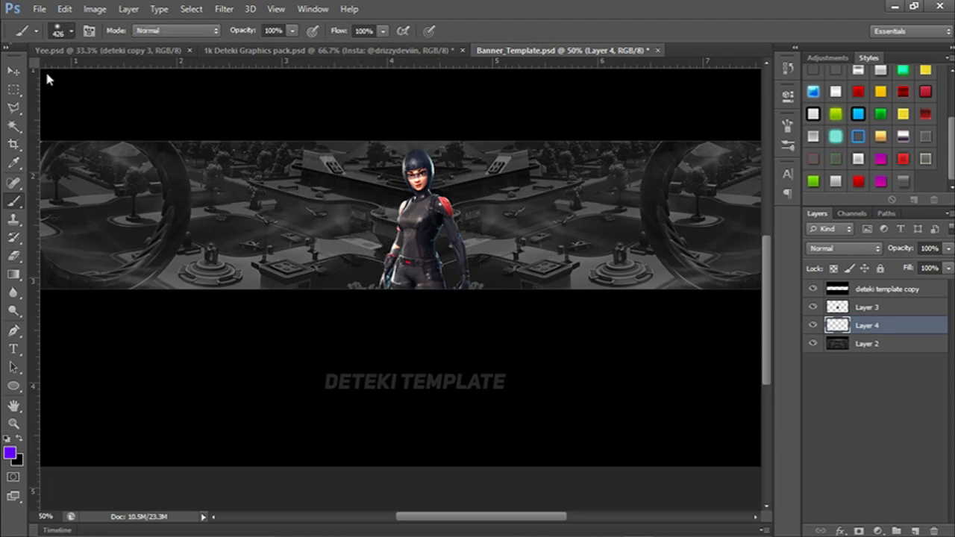
right_click(49, 93)
left_click(586, 29)
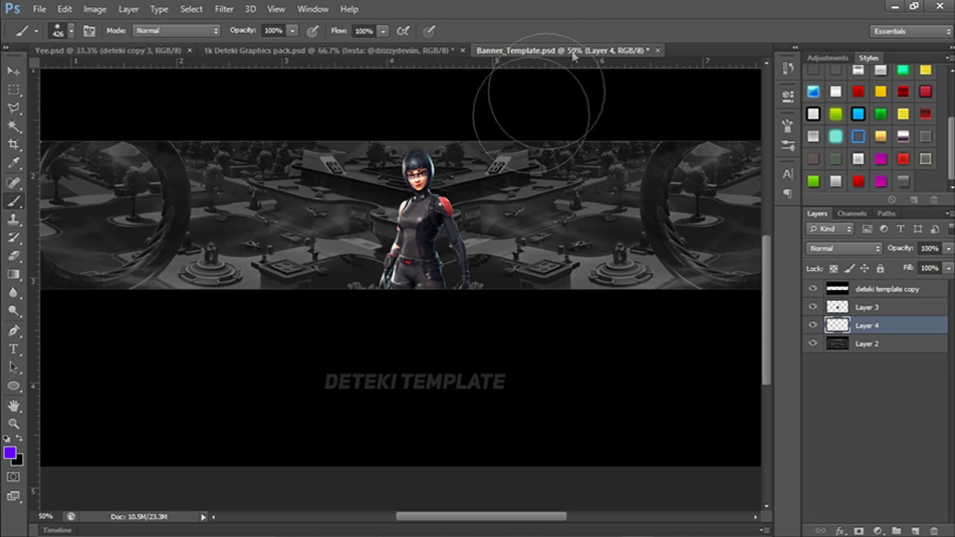
mouse_move(394, 247)
left_mouse_down()
mouse_move(451, 243)
mouse_move(431, 237)
left_mouse_up()
left_click(421, 230)
key("ctrl+z")
left_click(417, 232)
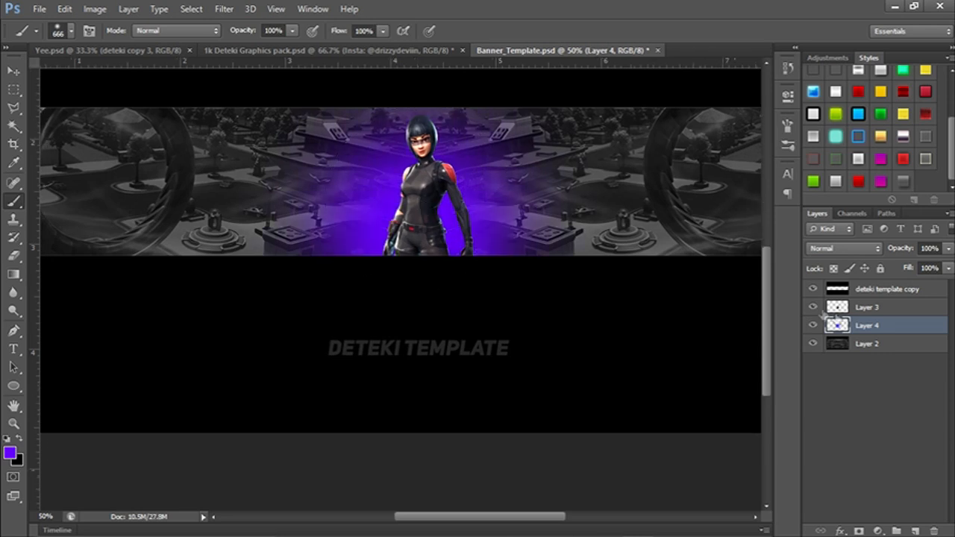
Try Overlay and Color Dodge on the glow in Layer 4, and settle on the Linear Dodge (Add) blend mode.
left_click(843, 248)
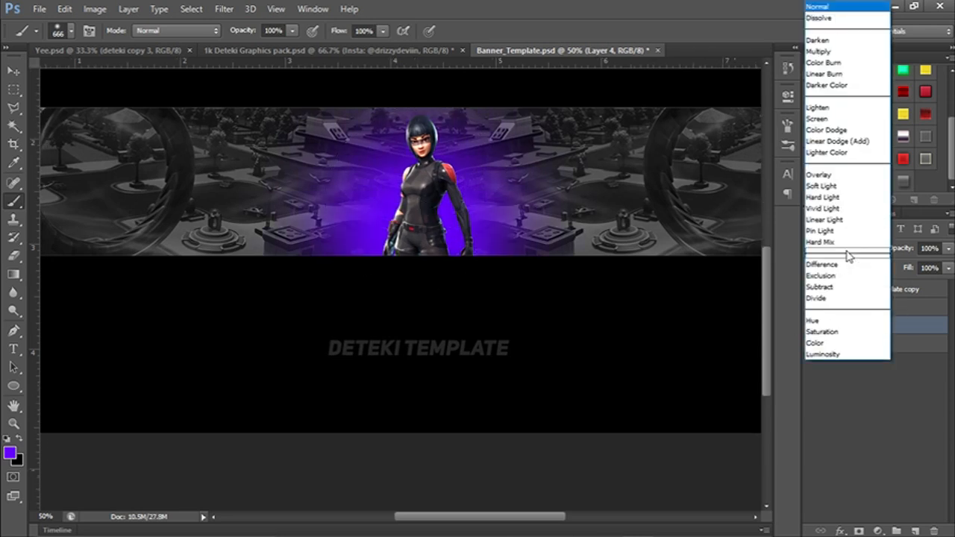
left_click(838, 177)
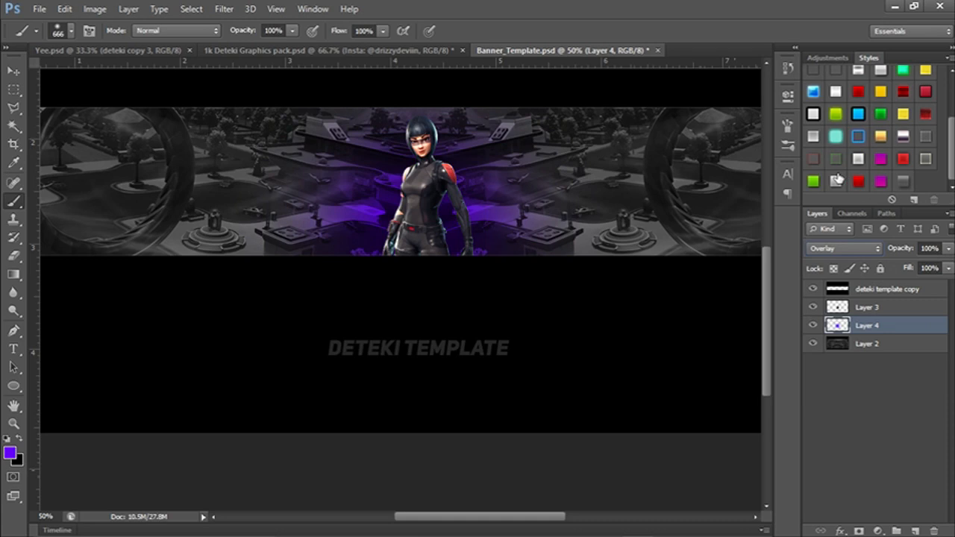
key("Up")
key("Up")
key("Up")
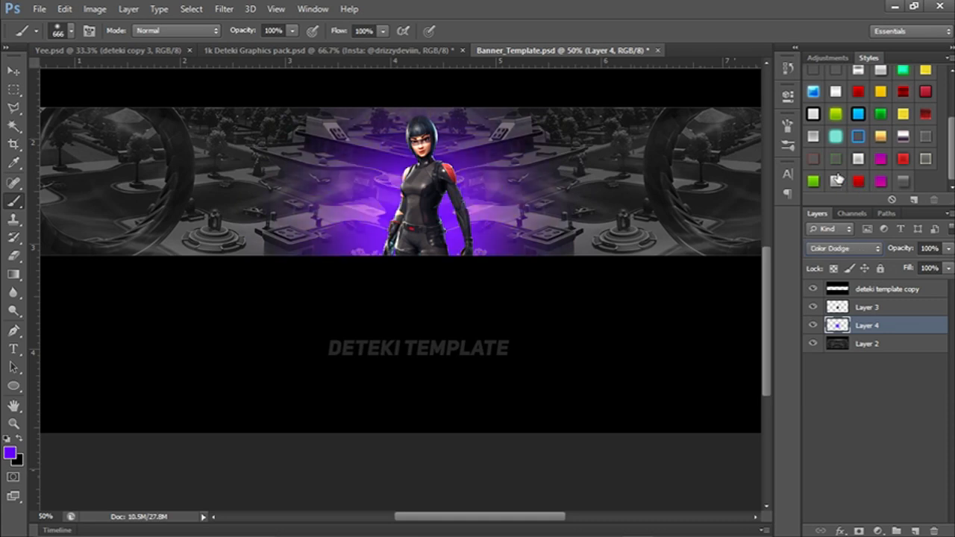
key("Down")
left_click_drag(644, 238, 695, 274)
left_click_drag(591, 219, 508, 171)
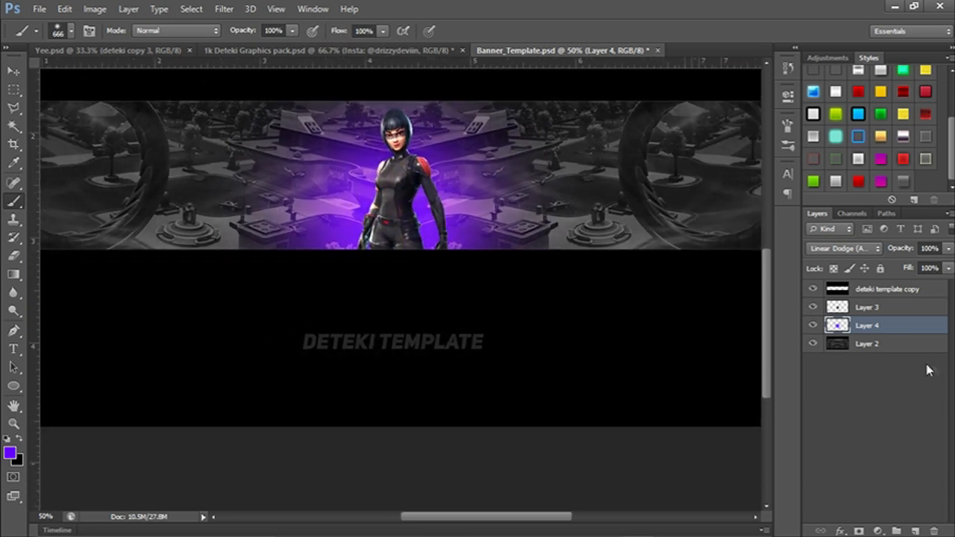
Add an empty layer directly above the character's Layer 3, and toggle the character's visibility to check the order.
left_click(915, 531)
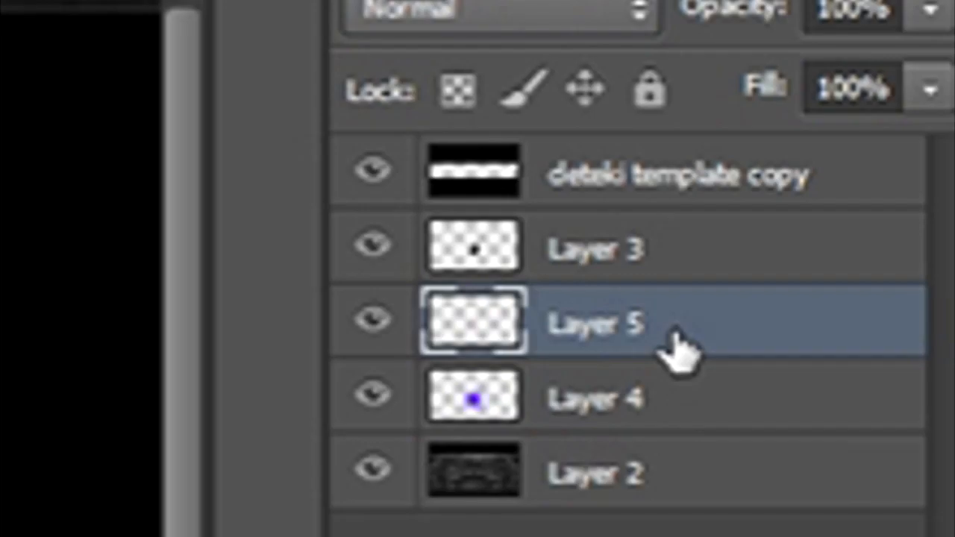
left_click_drag(887, 331, 882, 303)
left_click_drag(651, 233, 650, 237)
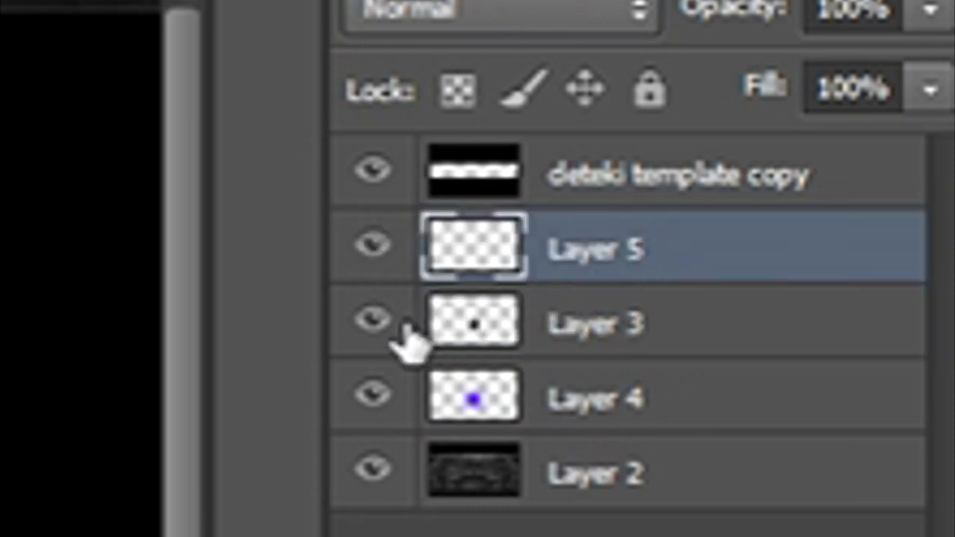
left_click(373, 322)
left_click(373, 323)
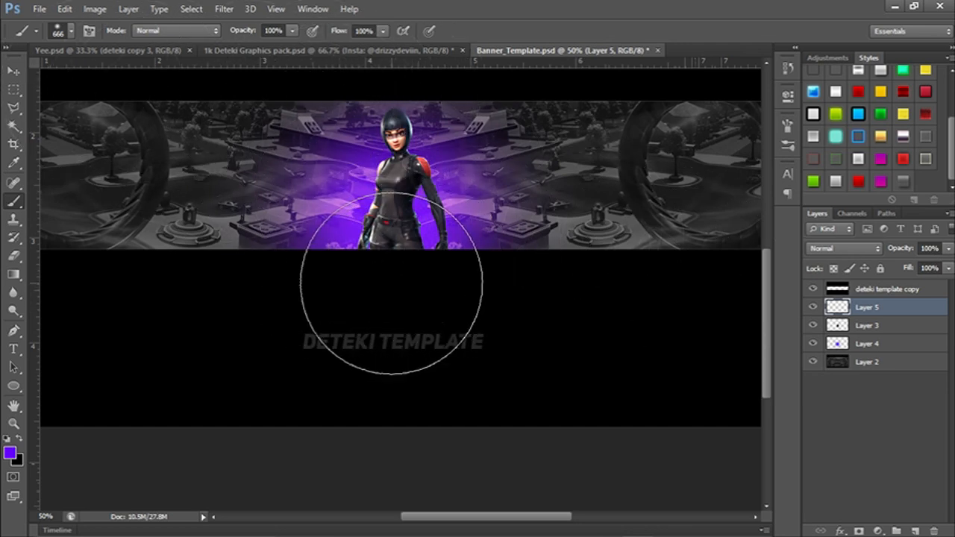
Paint a soft purple glow over the character's lower body on Layer 5 and set its blend mode to Color Dodge.
left_click(396, 274)
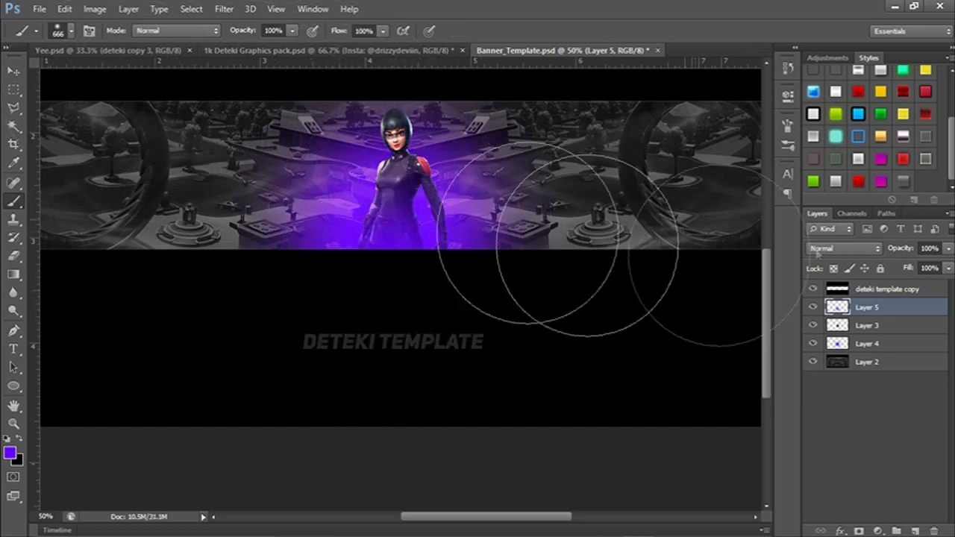
left_click(839, 254)
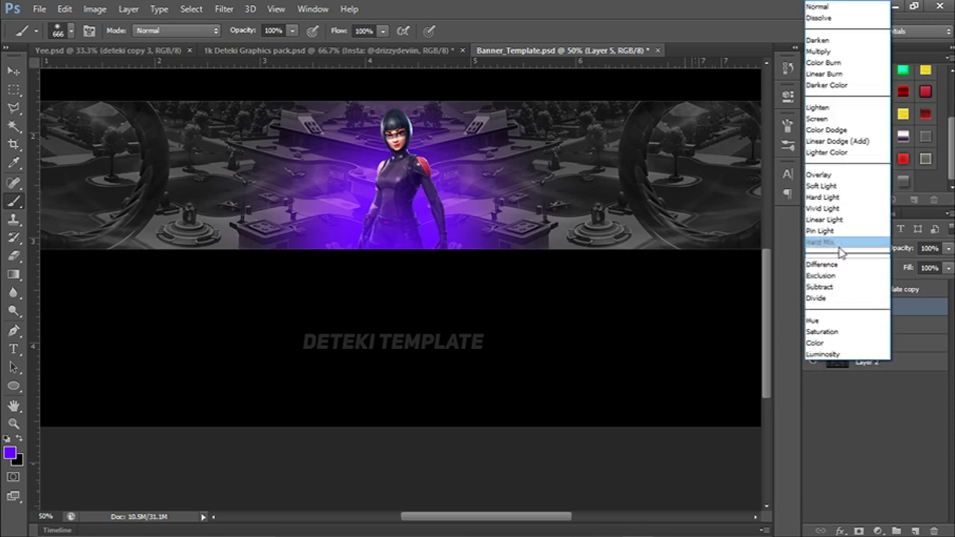
left_click(840, 142)
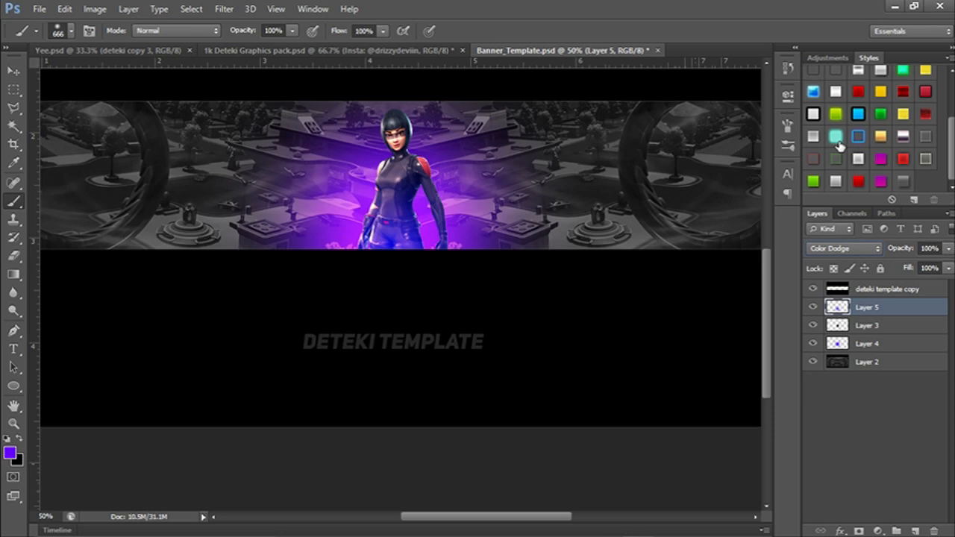
Examine the glow around the character in Banner_Template.psd and compare it with the finished banner in Yee.psd.
mouse_move(467, 205)
left_mouse_down()
mouse_move(488, 188)
mouse_move(475, 294)
mouse_move(636, 345)
mouse_move(475, 181)
mouse_move(448, 343)
mouse_move(566, 245)
mouse_move(523, 318)
mouse_move(486, 328)
left_mouse_up()
mouse_move(534, 209)
left_mouse_down()
mouse_move(351, 153)
mouse_move(380, 330)
mouse_move(449, 322)
mouse_move(439, 315)
left_mouse_up()
left_click_drag(351, 341, 426, 237)
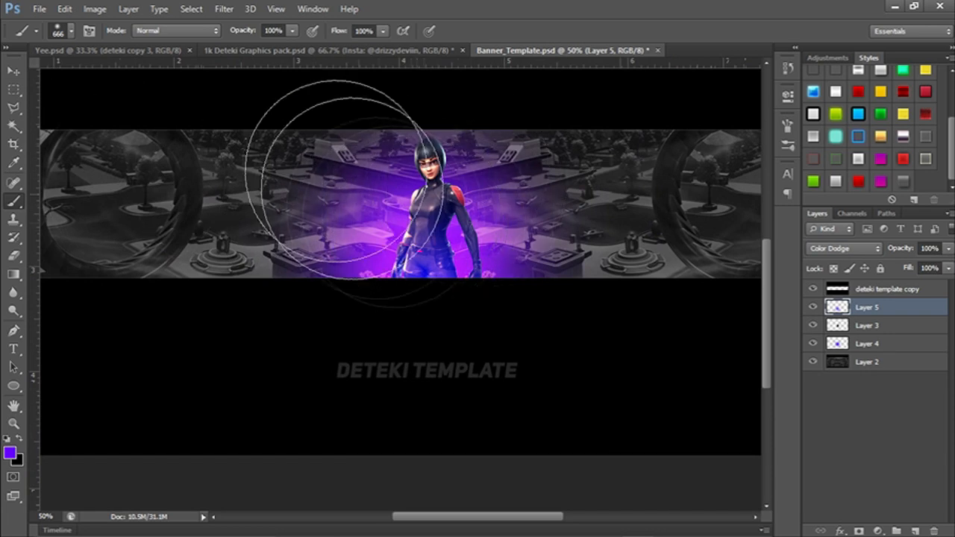
left_click(124, 49)
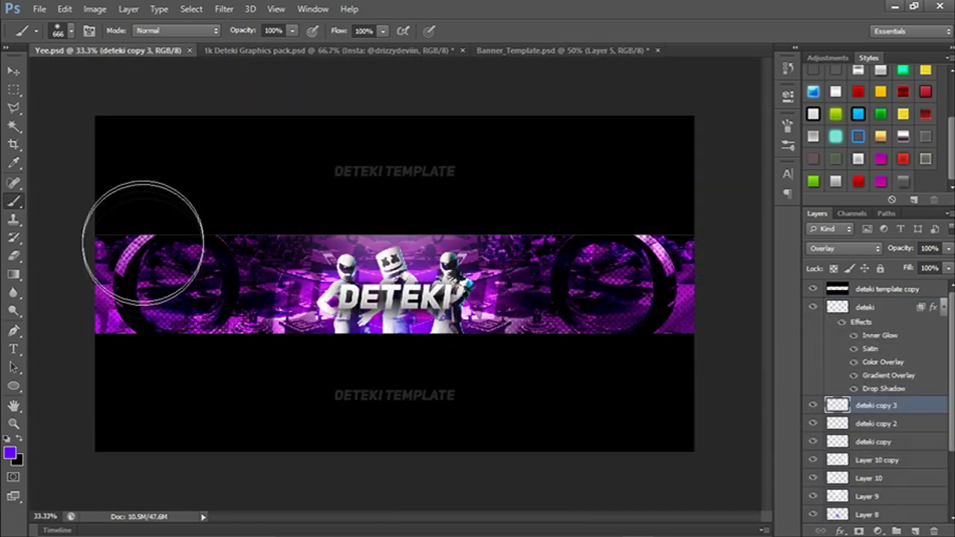
key("ctrl+plus")
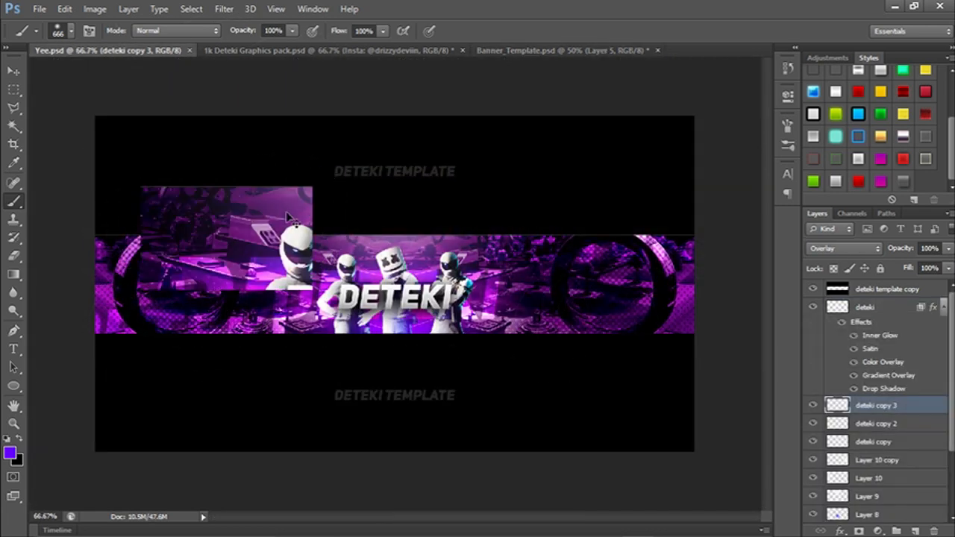
left_click_drag(360, 291, 672, 216)
mouse_move(642, 306)
left_mouse_down()
mouse_move(439, 353)
mouse_move(244, 352)
left_mouse_up()
mouse_move(618, 210)
left_mouse_down()
mouse_move(508, 229)
mouse_move(525, 159)
left_mouse_up()
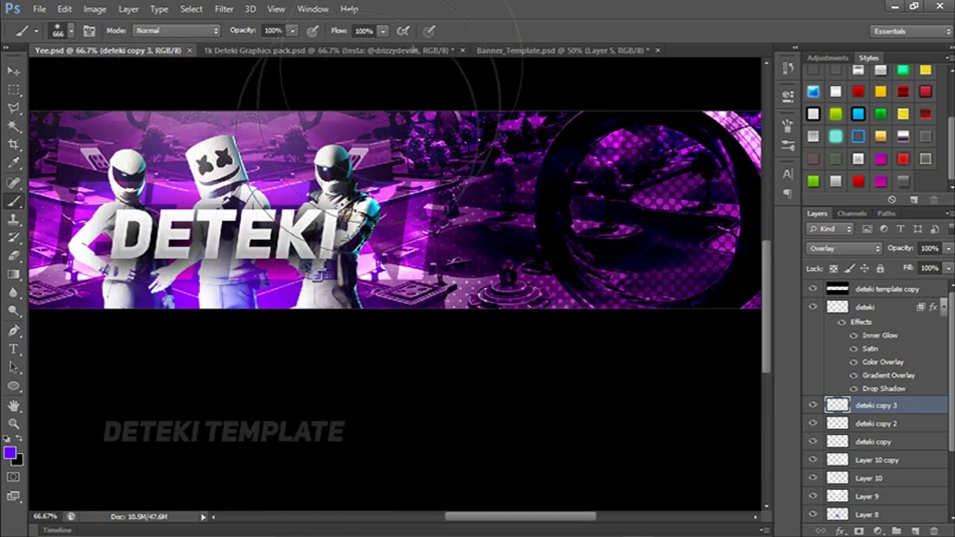
left_click(545, 50)
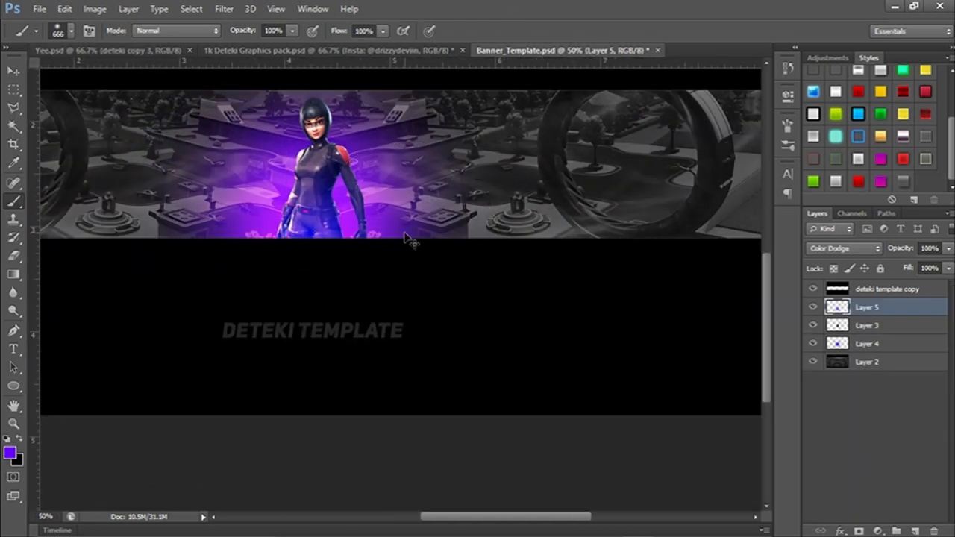
Add a new layer above Layer 5 and paint both sides of the banner black with the soft 666 px Brush, leaving the center clear.
key("ctrl+minus")
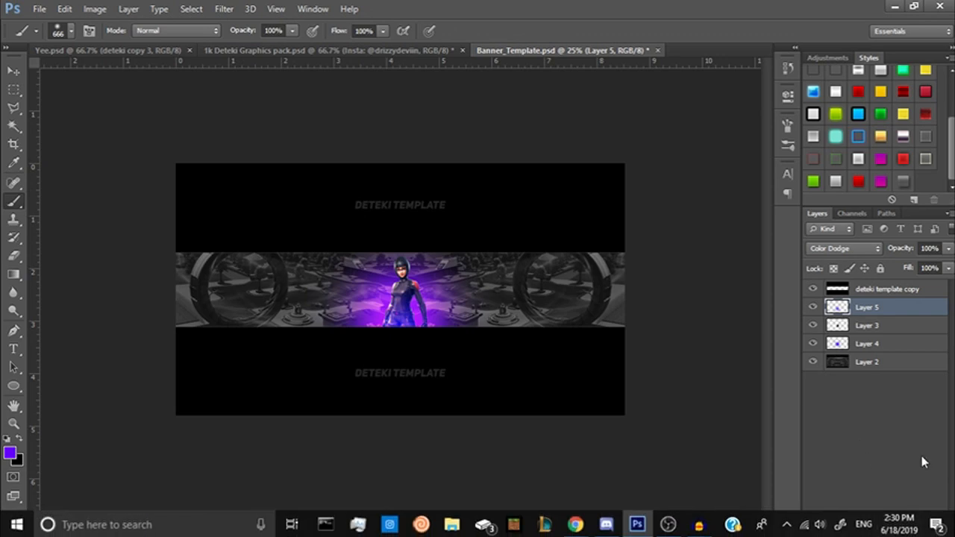
left_click(914, 530)
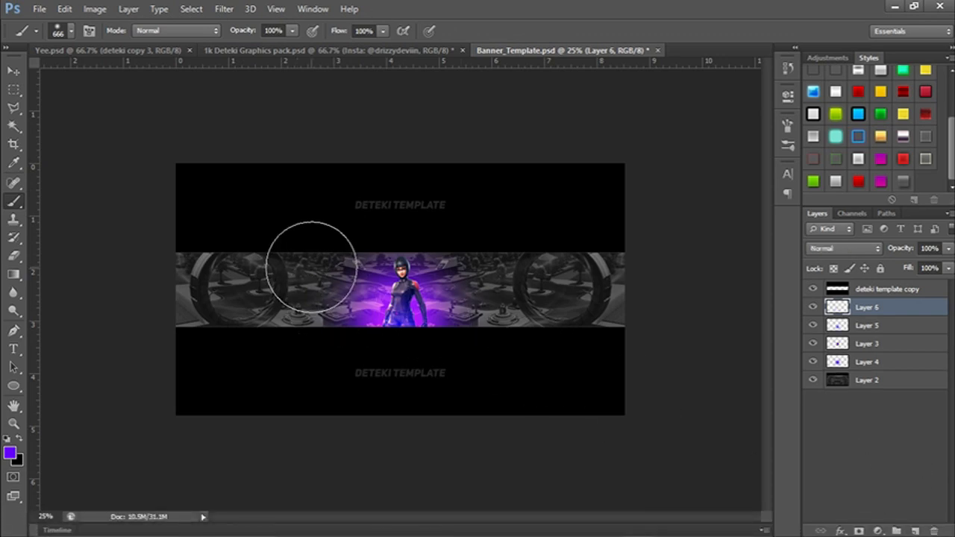
key("x")
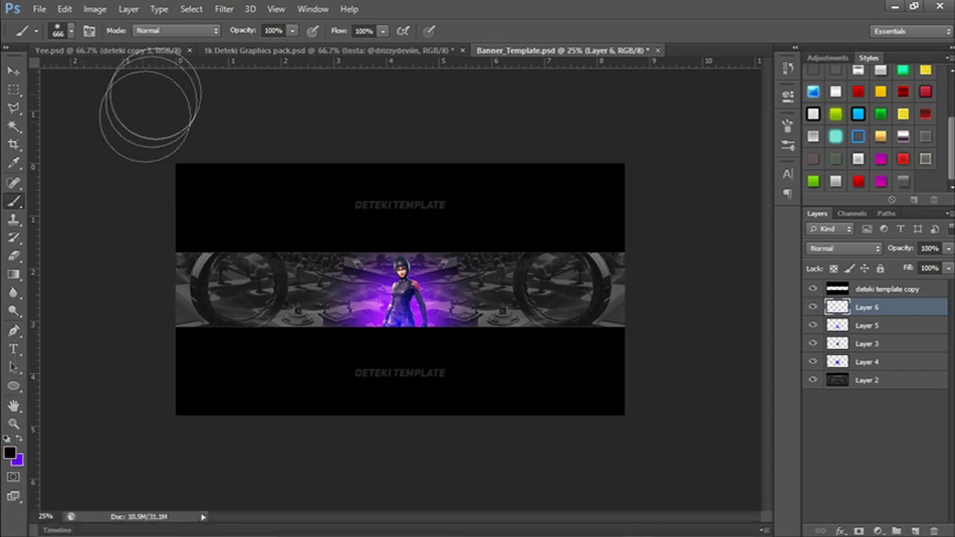
left_click(59, 31)
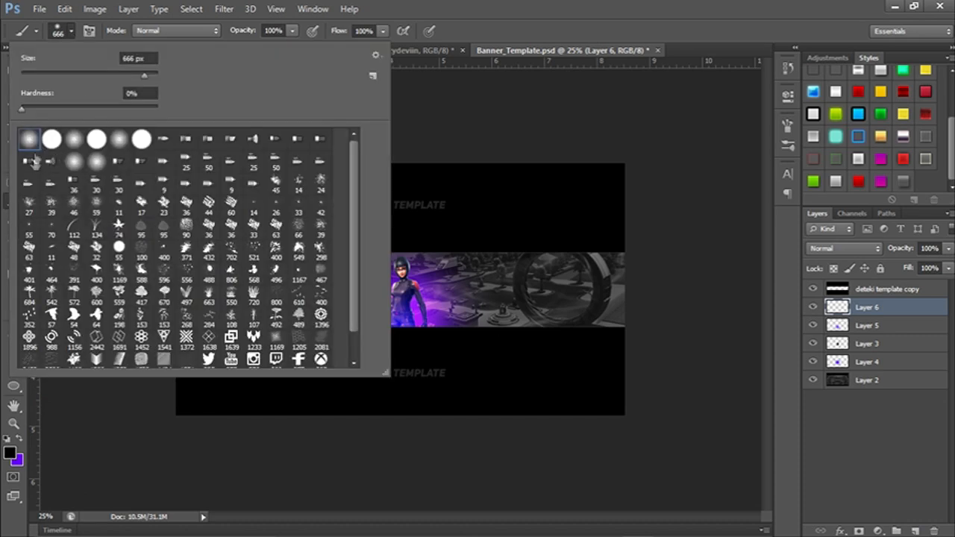
left_click(536, 147)
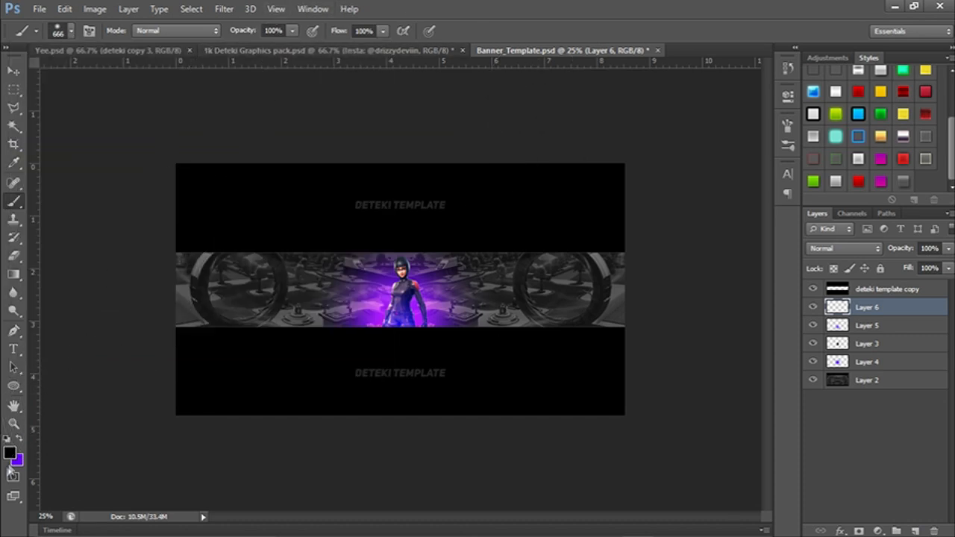
mouse_move(237, 224)
left_mouse_down()
mouse_move(294, 218)
mouse_move(217, 261)
mouse_move(241, 245)
mouse_move(255, 209)
mouse_move(153, 317)
mouse_move(214, 257)
mouse_move(241, 362)
mouse_move(282, 247)
mouse_move(276, 321)
mouse_move(429, 157)
mouse_move(490, 246)
mouse_move(512, 302)
mouse_move(508, 233)
mouse_move(554, 239)
mouse_move(580, 299)
left_mouse_up()
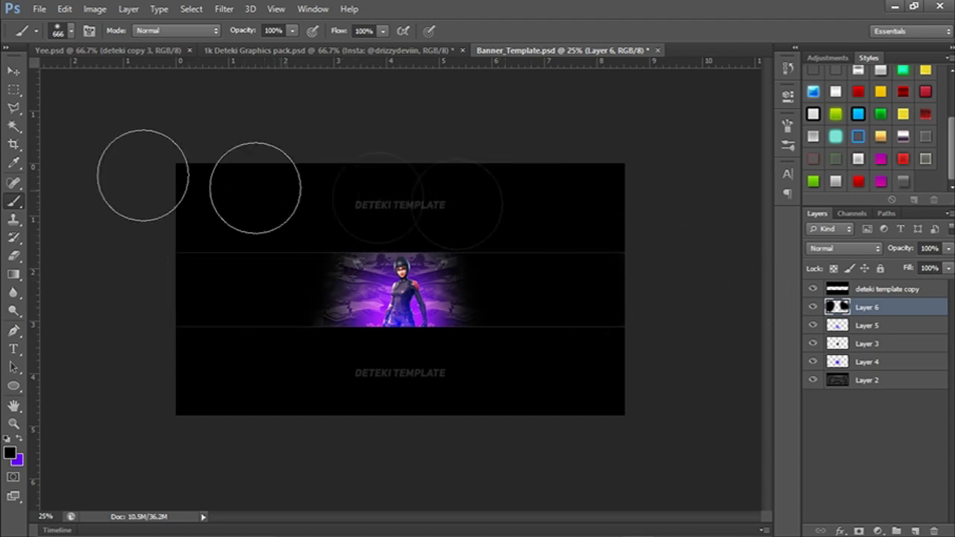
Lower the opacity of the black side shading on Layer 6 to 30%, keeping the Normal blend mode.
left_click(873, 249)
key("Escape")
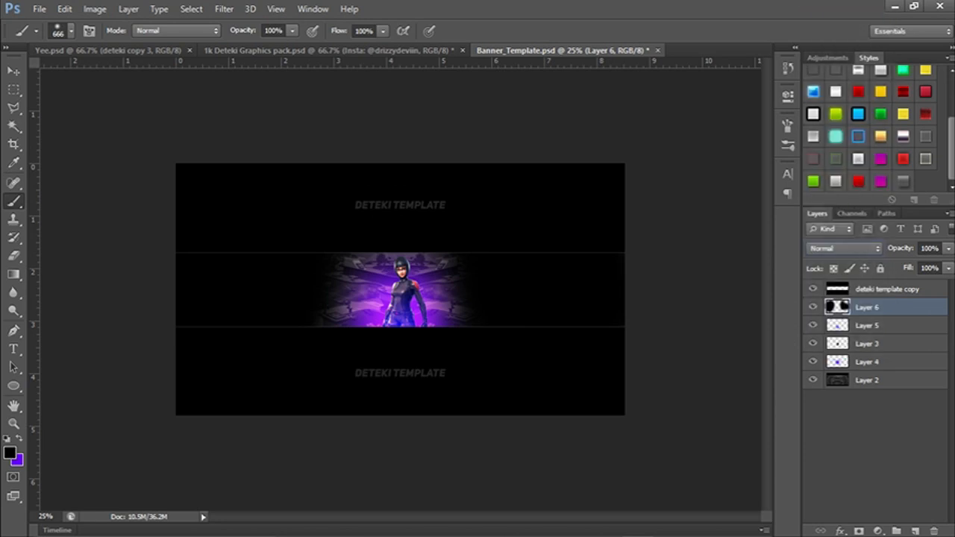
left_click_drag(940, 276, 920, 266)
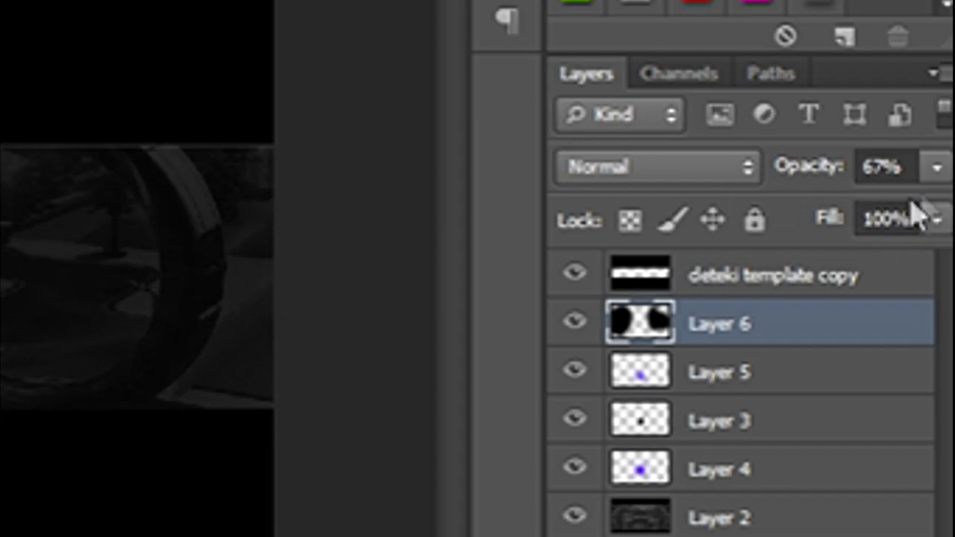
left_click(925, 177)
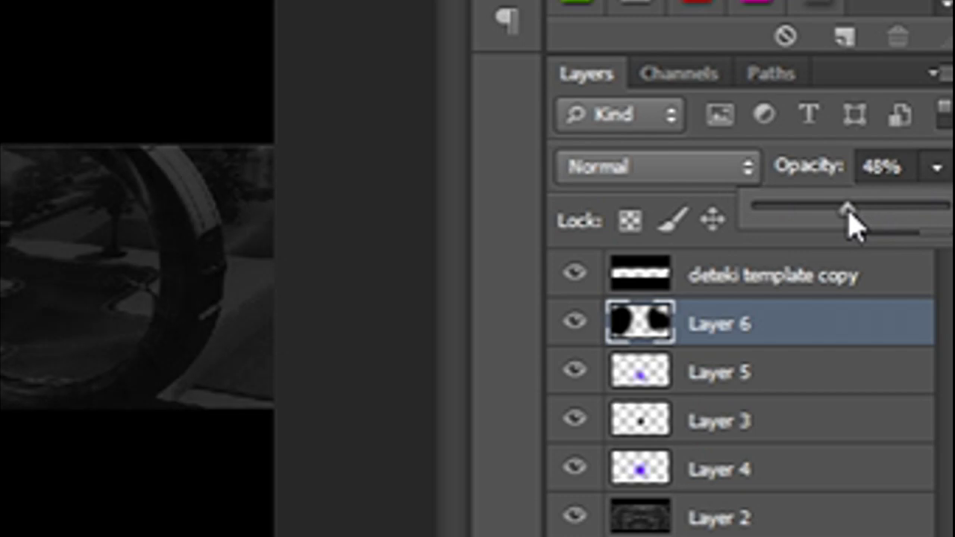
left_click_drag(845, 213, 839, 210)
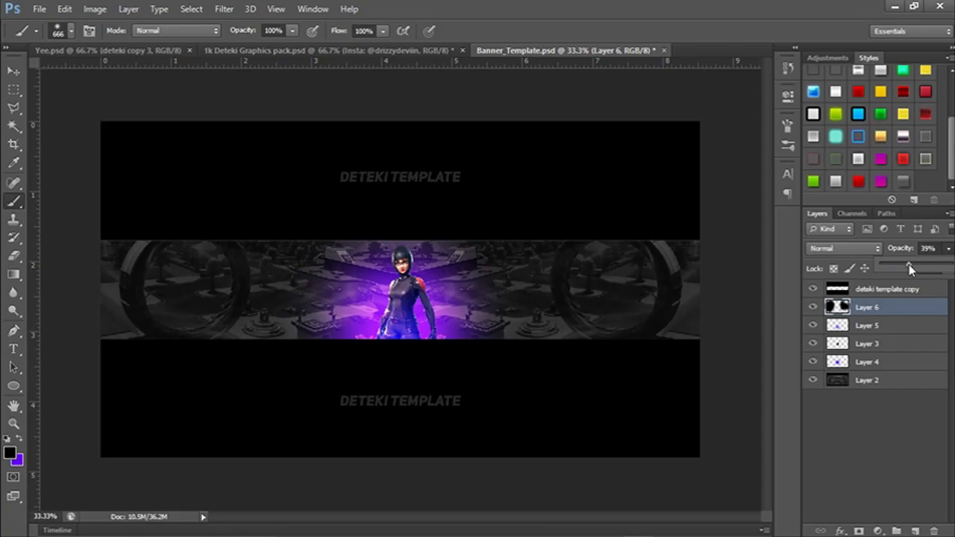
left_click_drag(910, 265, 901, 267)
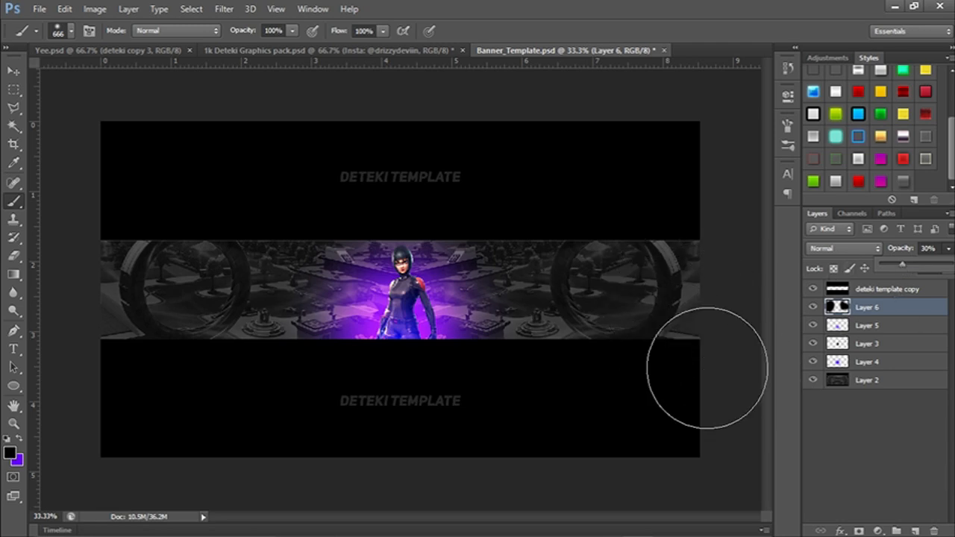
key("ctrl+plus")
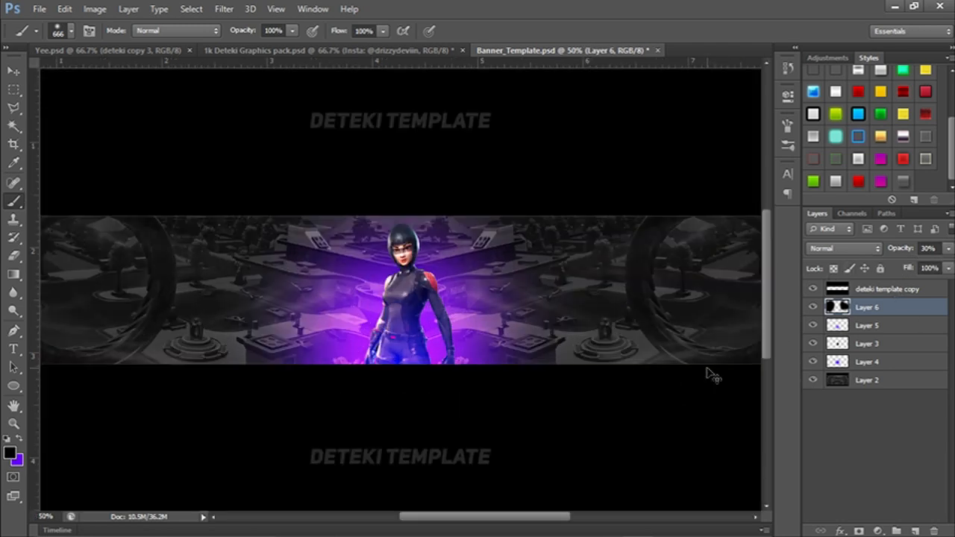
key("ctrl+minus")
key("ctrl+plus")
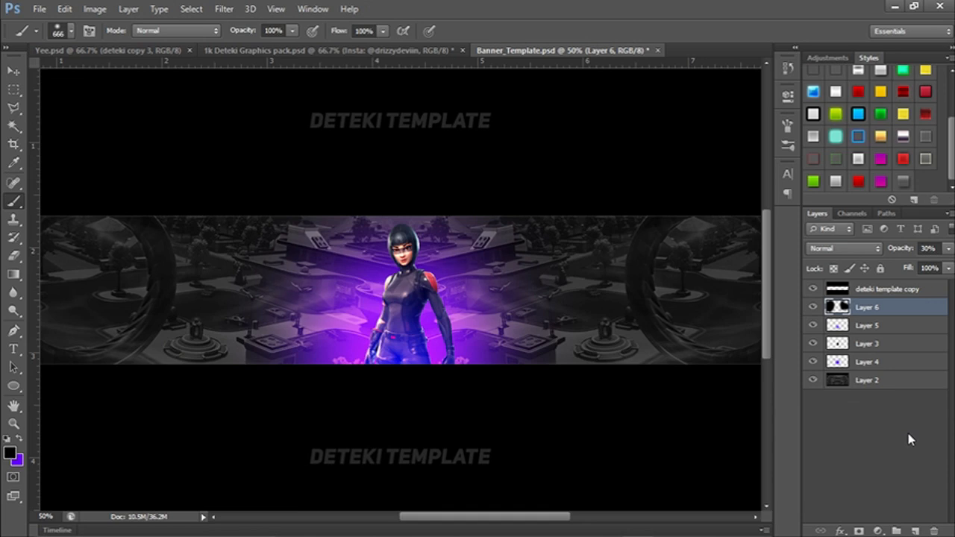
Add a Color Balance adjustment layer above Layer 6 and shift the midtones toward red, magenta and blue for a purple tint.
left_click(878, 531)
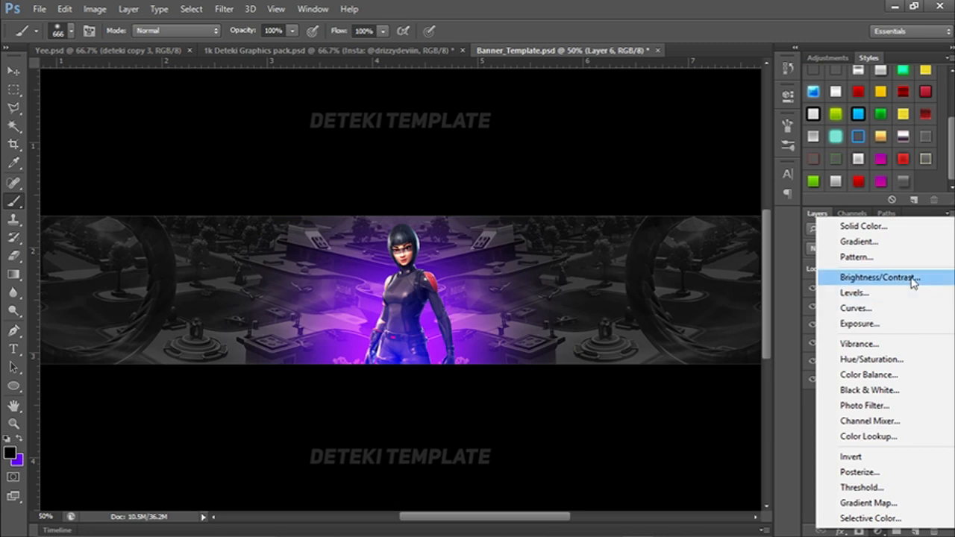
left_click(900, 379)
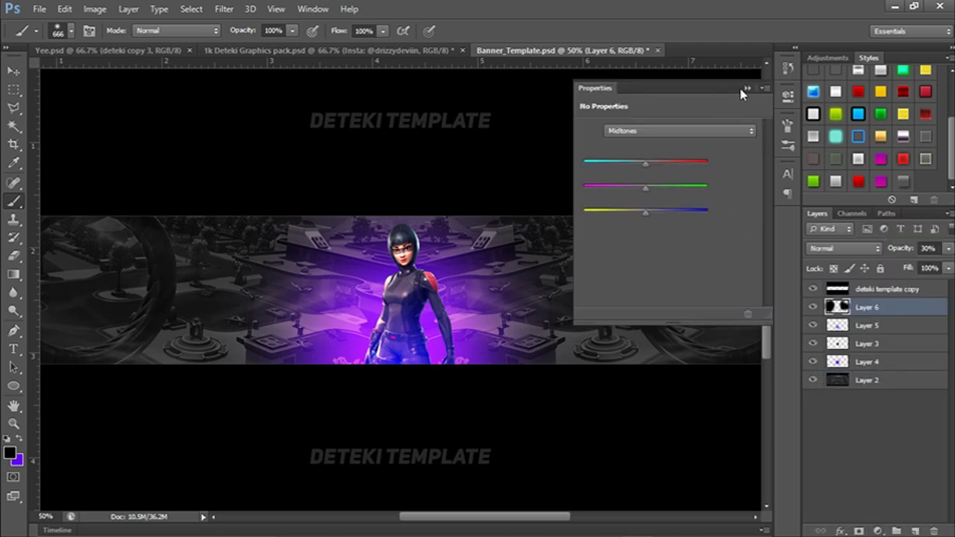
left_click_drag(647, 163, 654, 164)
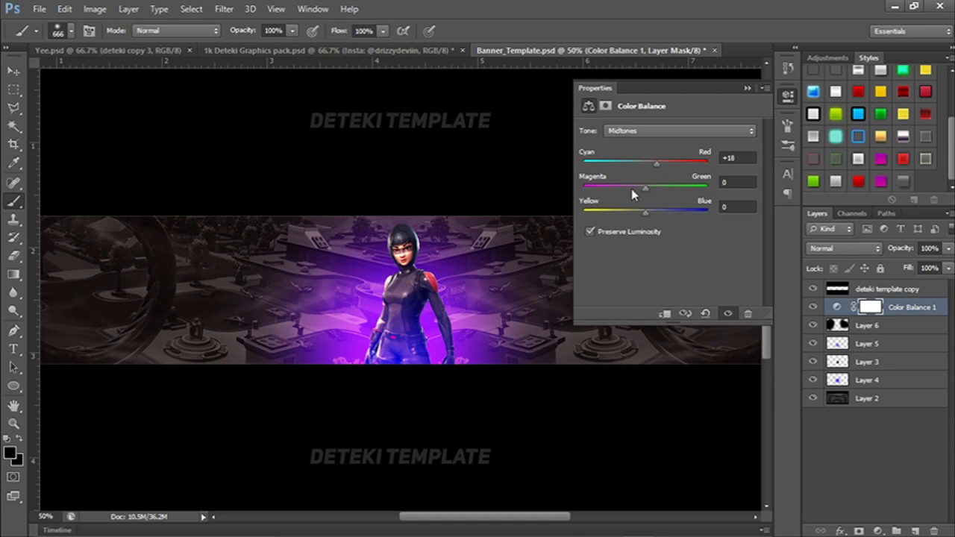
left_click_drag(645, 188, 639, 191)
left_click_drag(309, 329, 281, 325)
left_click_drag(370, 422, 411, 426)
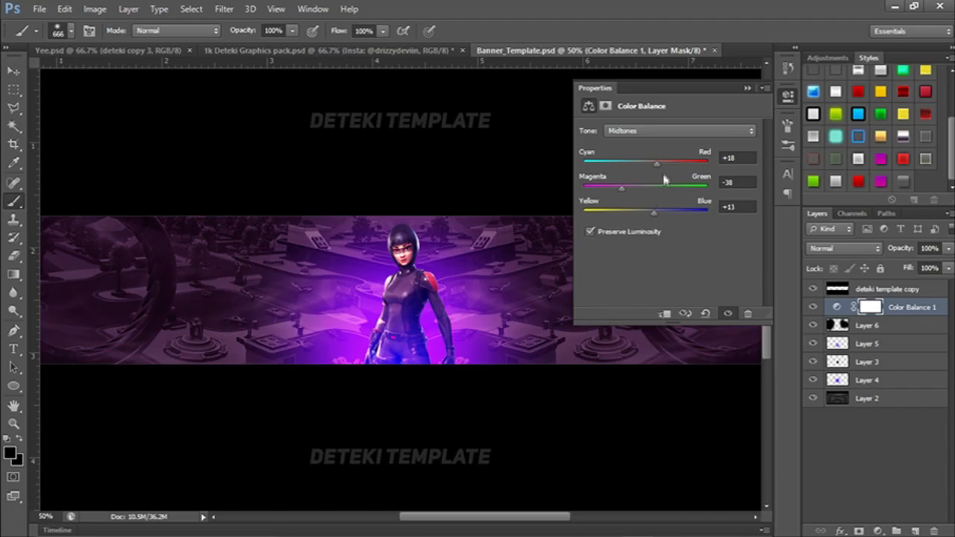
left_click_drag(666, 170, 657, 171)
left_click(747, 88)
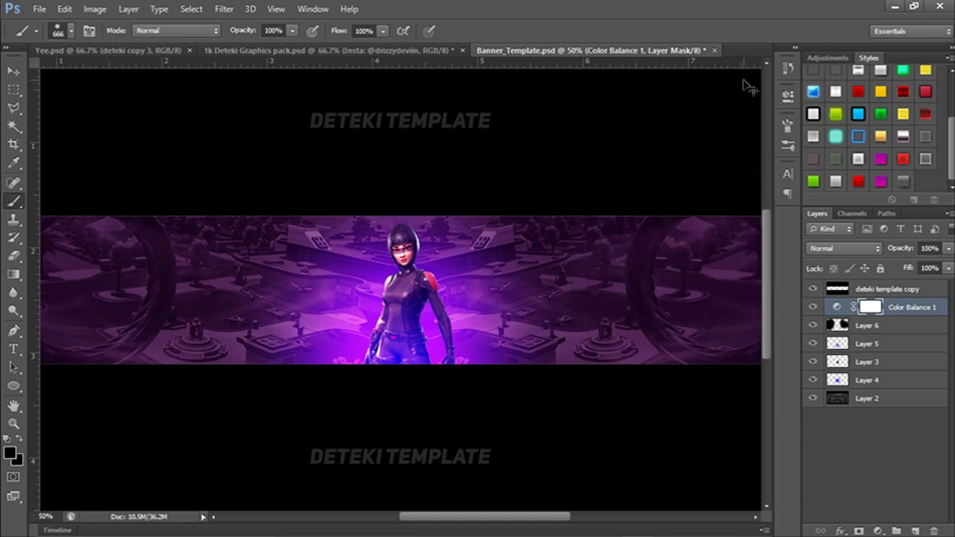
Add a Hue/Saturation adjustment layer above the color balance, with lightness at -19 and saturation raised slightly.
key("ctrl+0")
key("ctrl+minus")
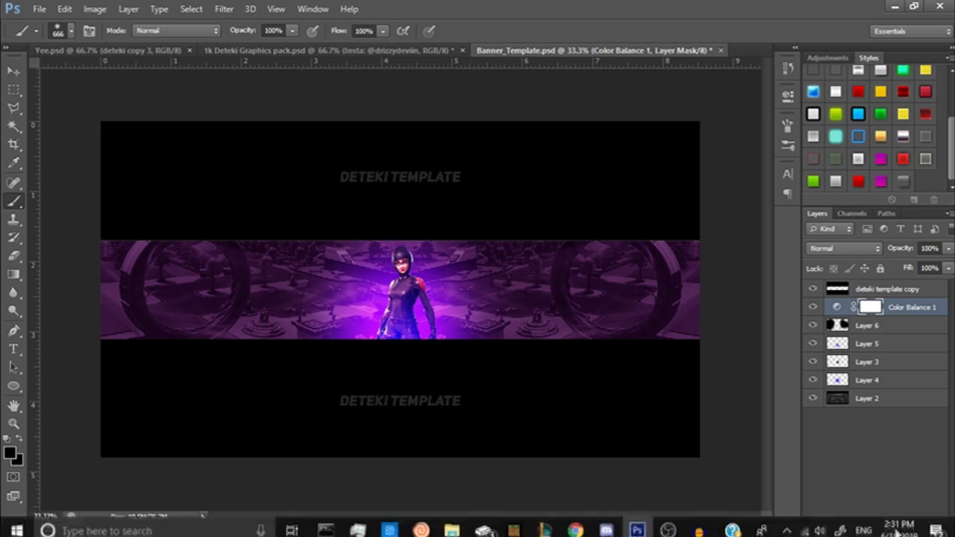
left_click(878, 529)
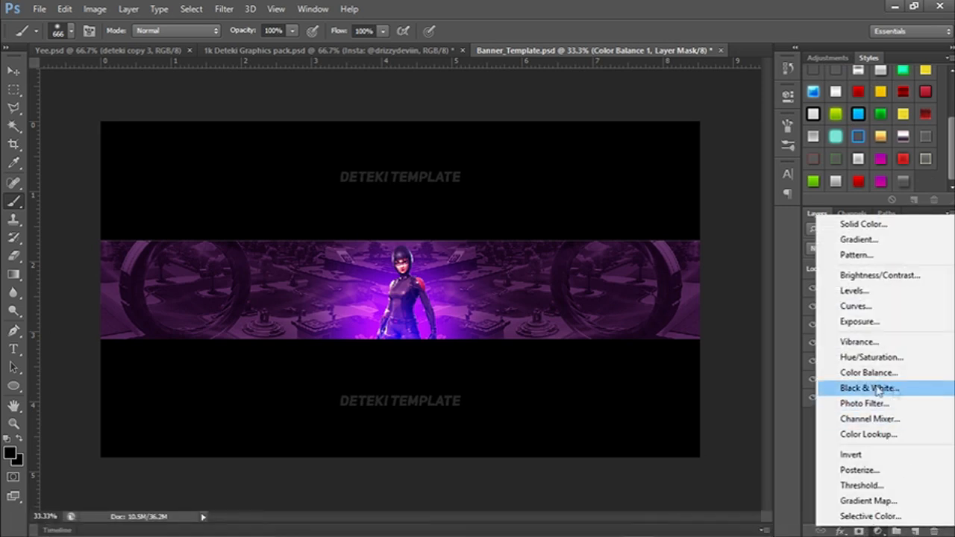
left_click(870, 359)
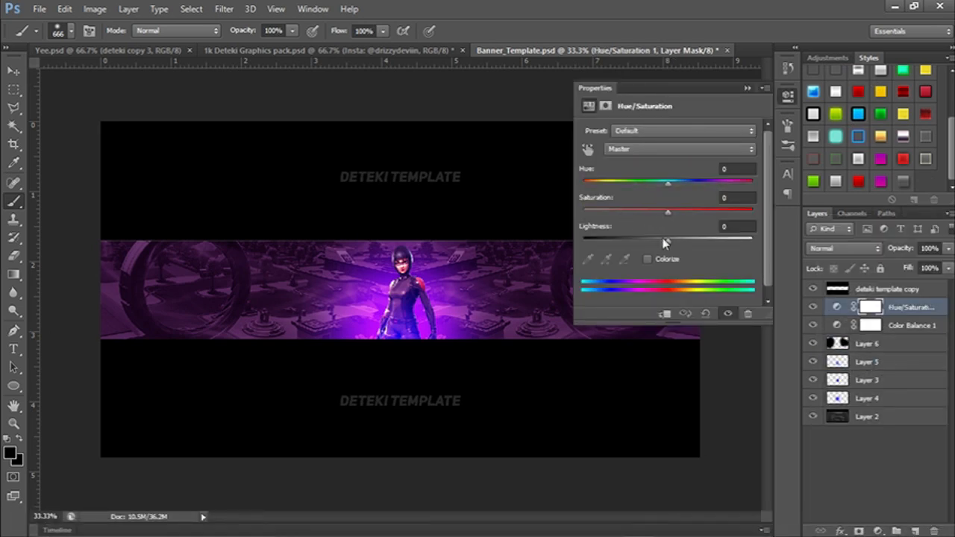
left_click_drag(661, 242, 652, 245)
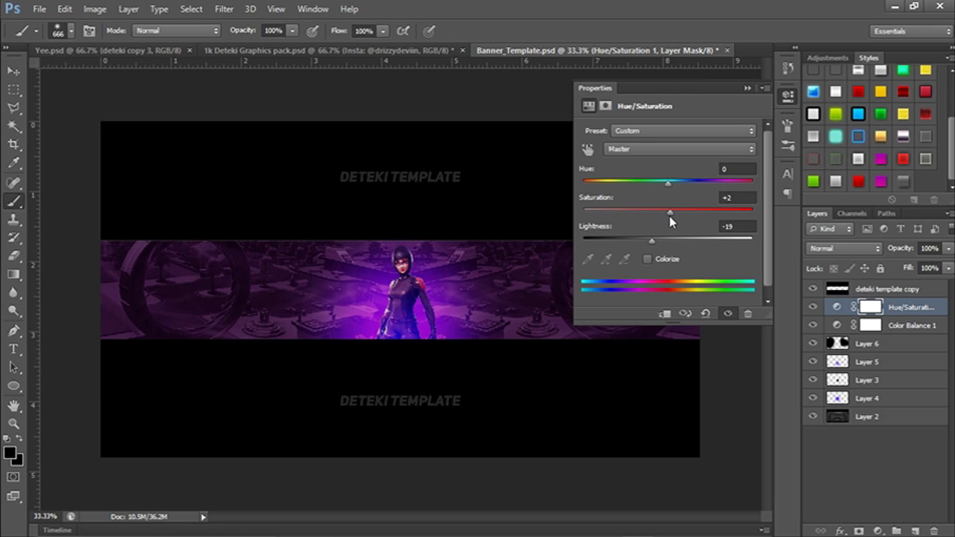
left_click_drag(669, 212, 671, 186)
left_click(747, 88)
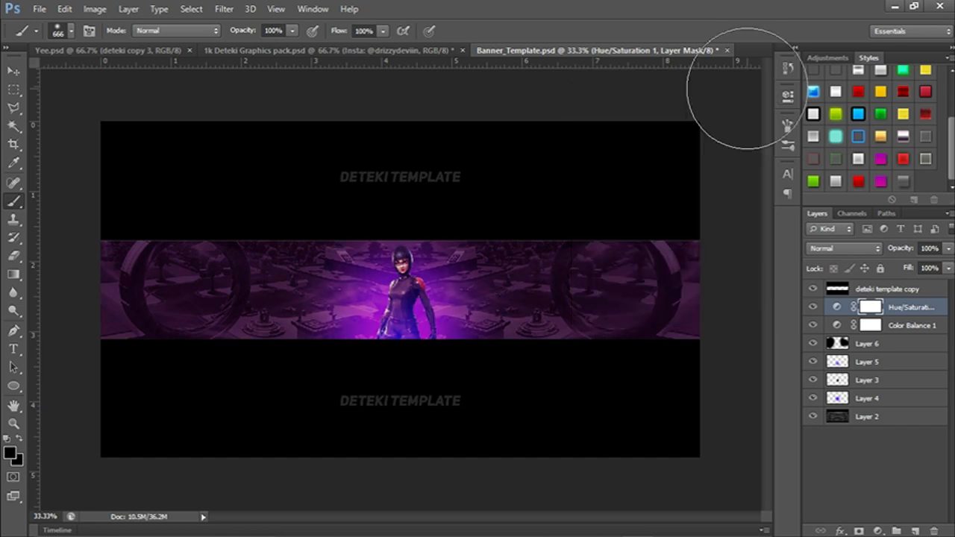
Add an Exposure adjustment layer on top with exposure +0.55 and offset about -0.0083, and fine-tune the gamma correction.
left_click(877, 531)
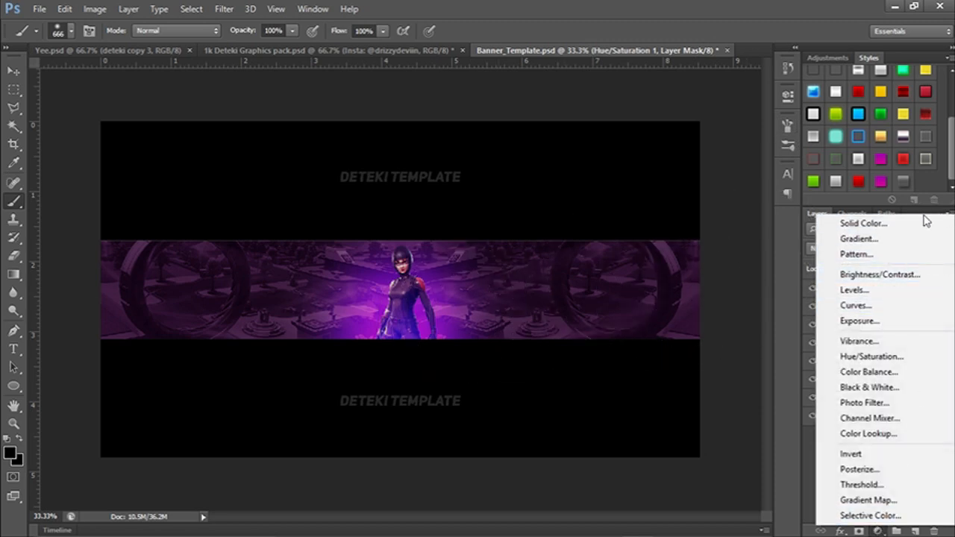
left_click(858, 320)
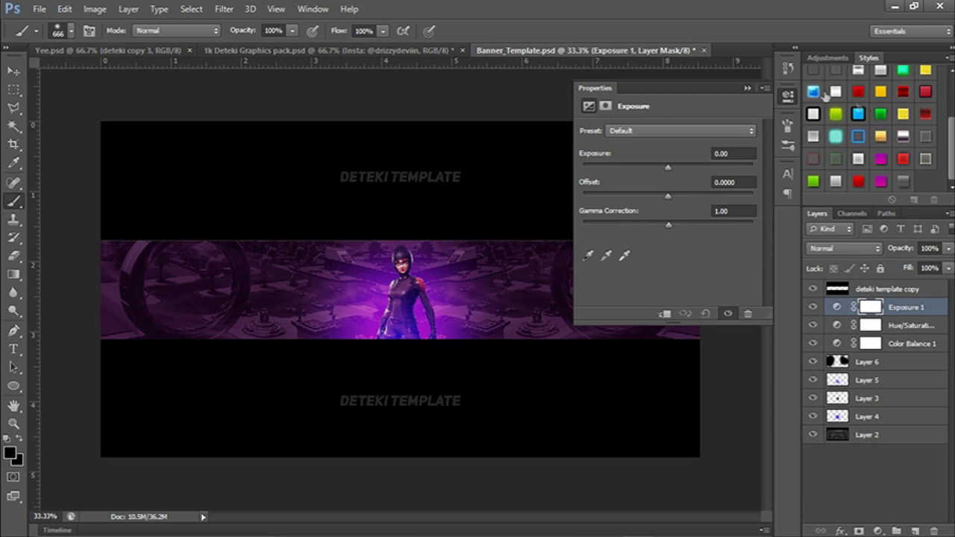
left_click_drag(668, 173, 667, 196)
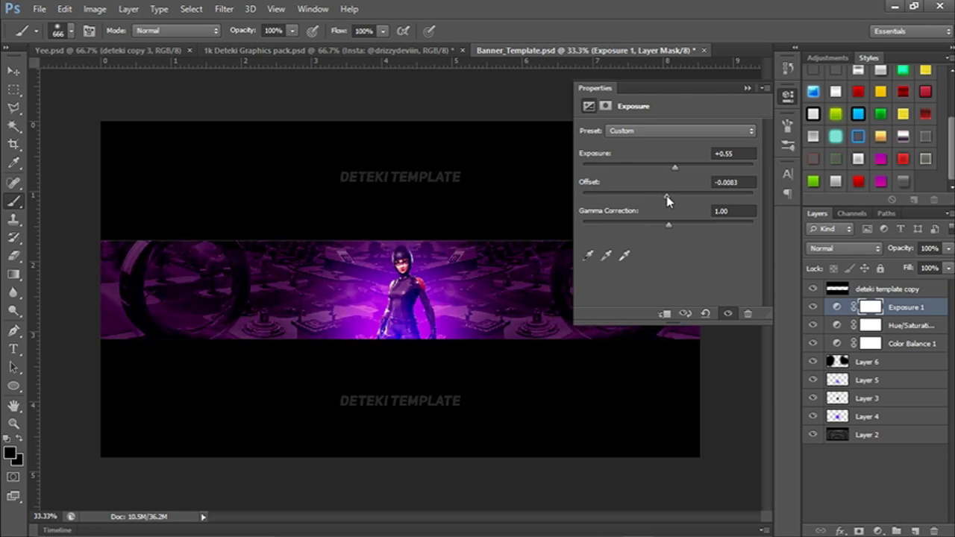
left_click_drag(672, 224, 663, 229)
left_click(747, 88)
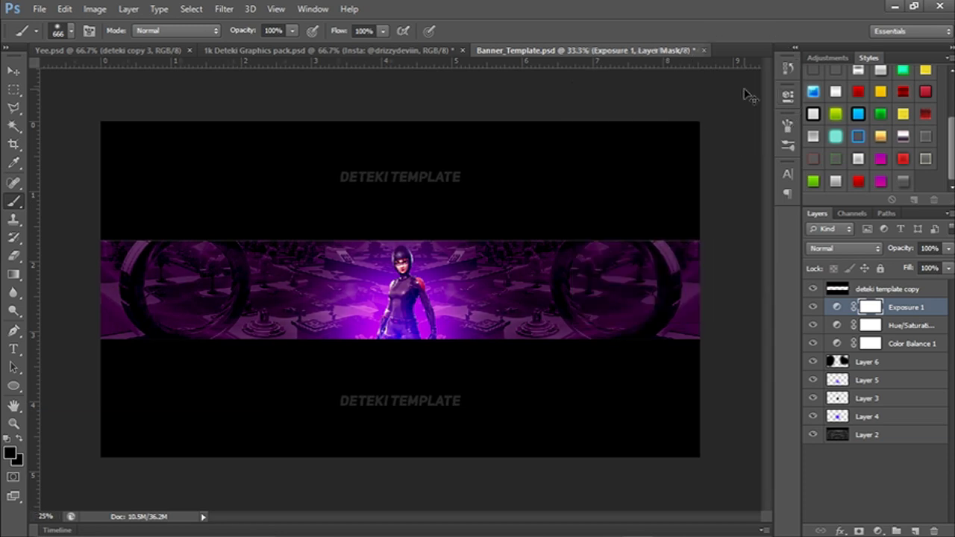
key("ctrl+minus")
key("ctrl+minus")
key("ctrl+plus")
key("ctrl+plus")
In 1k Deteki Graphics pack.psd, hide the purple code stock and collapse the OPEN group, briefly showing the HIDE layer.
left_click(312, 50)
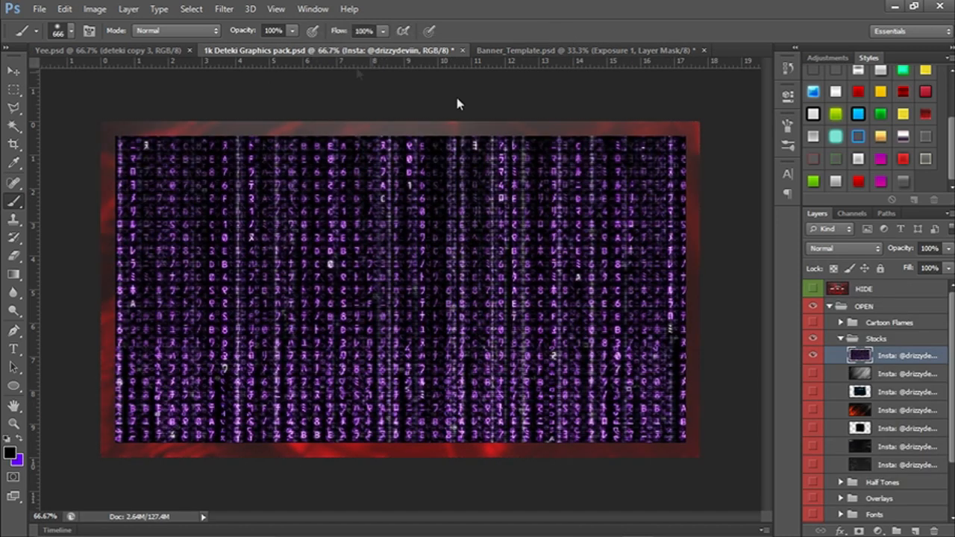
left_click(814, 357)
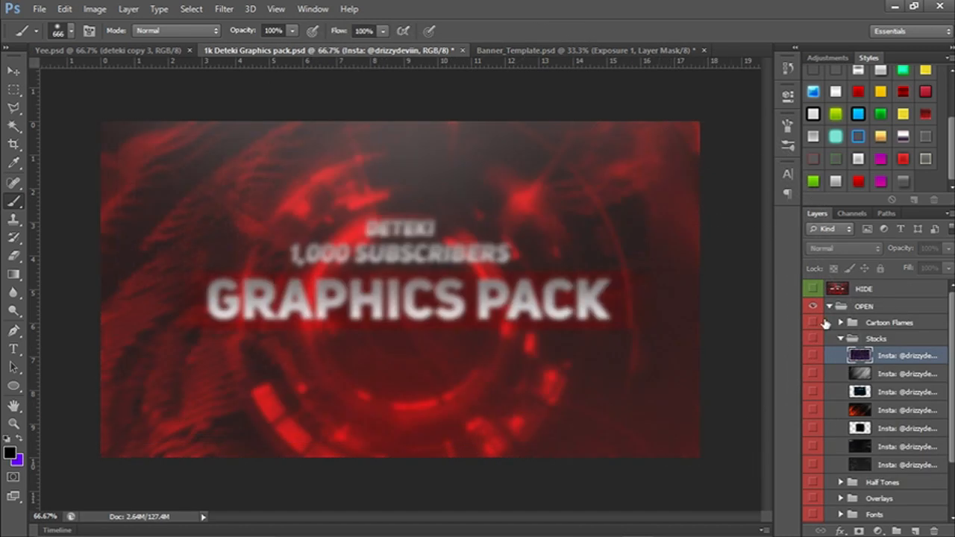
left_click(828, 307)
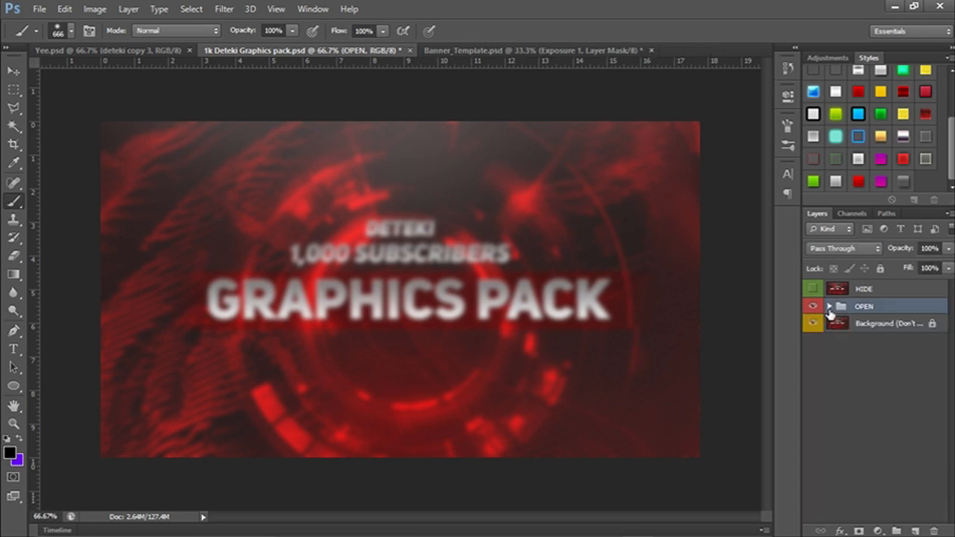
left_click(809, 291)
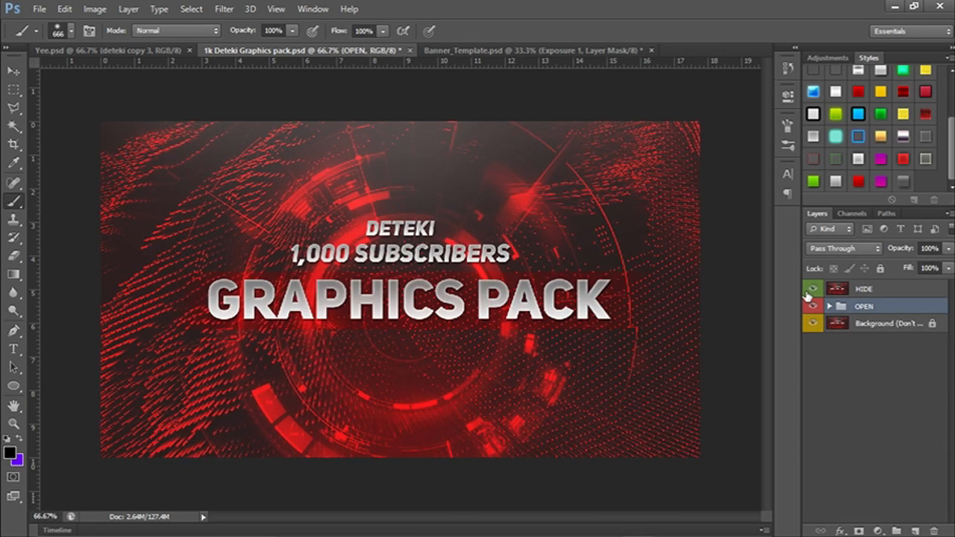
left_click(813, 289)
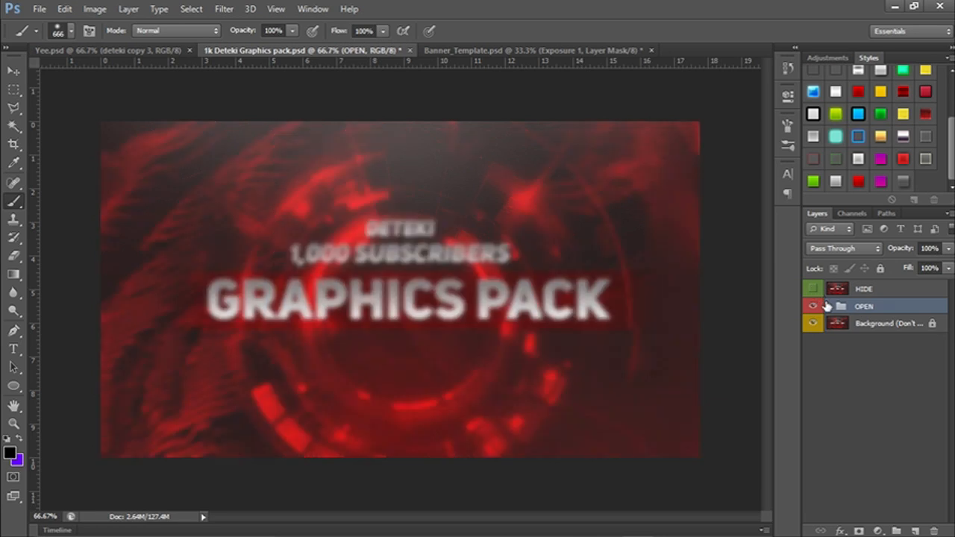
Show the second layer in the graphics pack's Half Tones group and copy its whole canvas.
left_click(829, 307)
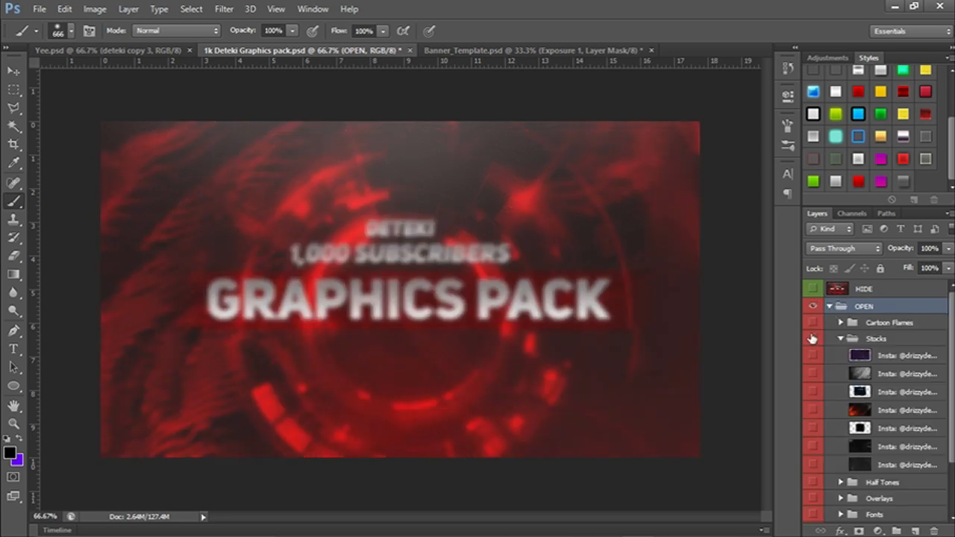
scroll(815, 340, "down", 3)
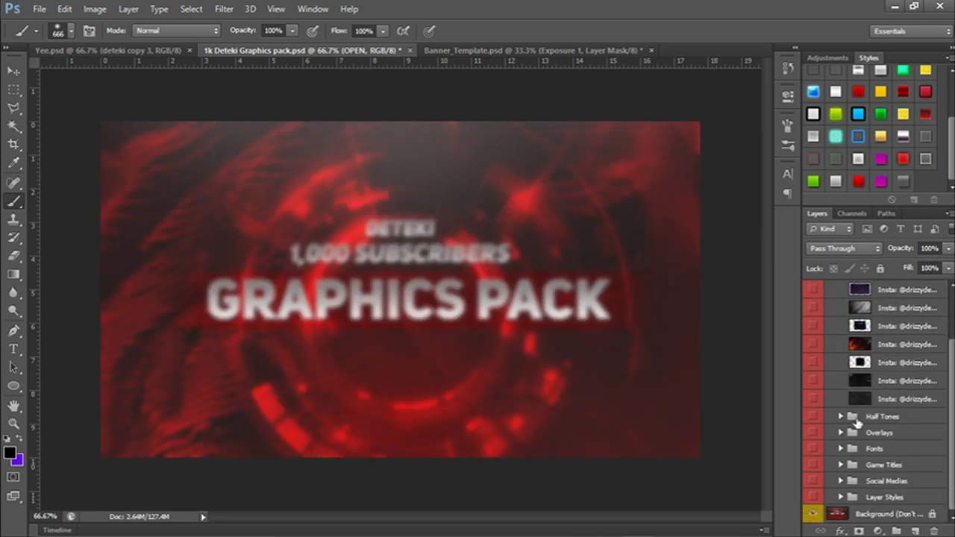
left_click(840, 418)
scroll(816, 420, "down", 3)
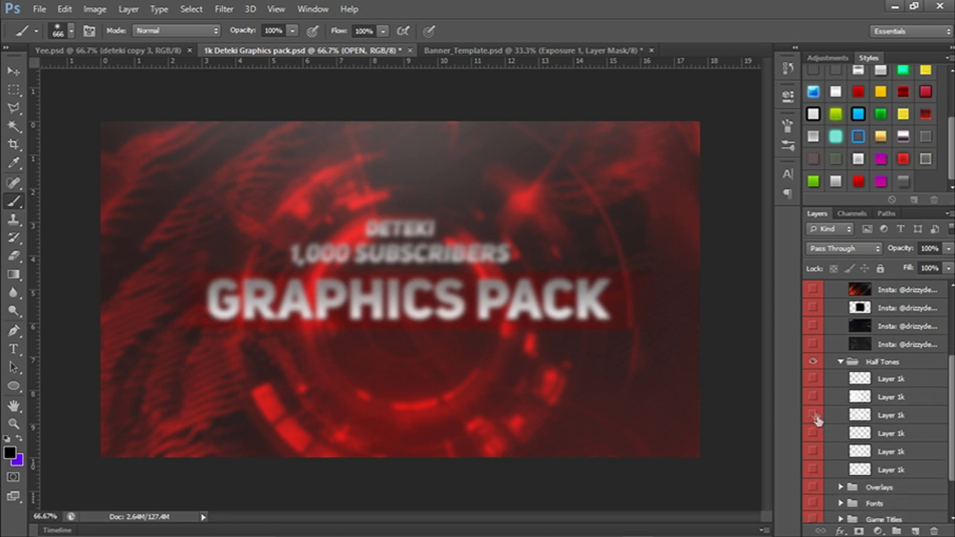
left_click(813, 379)
left_click(814, 383)
left_click(815, 397)
left_click(894, 403)
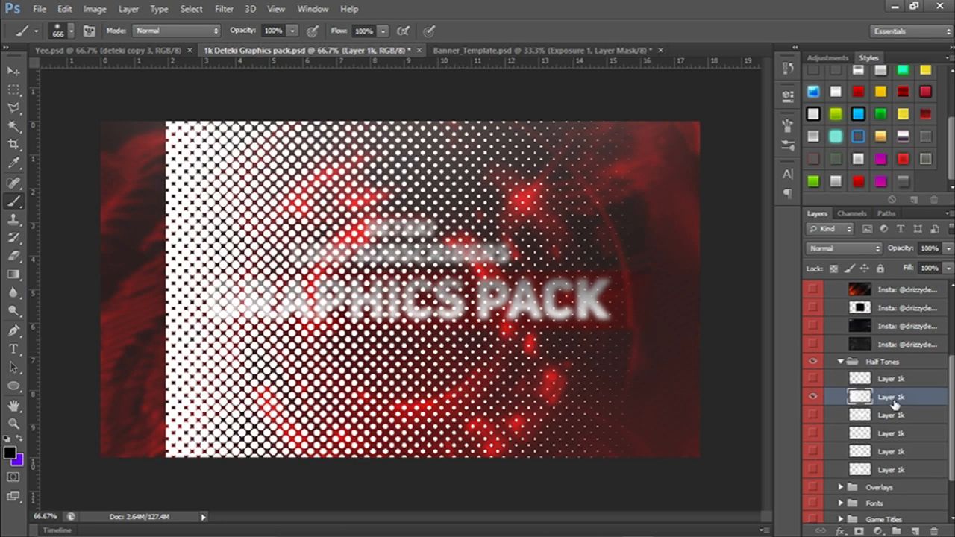
key("ctrl+a")
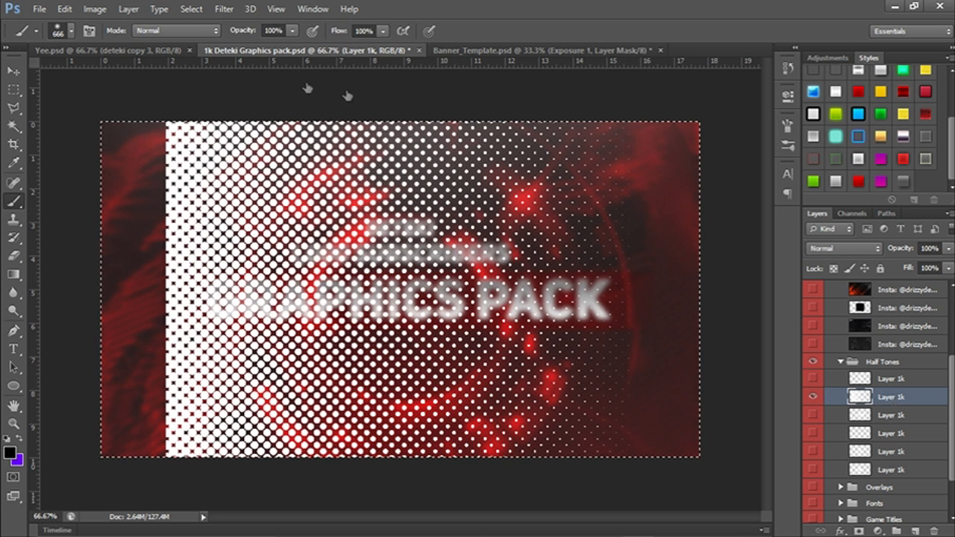
Paste the halftone into Banner_Template.psd above the Exposure adjustment and move it flush with the banner's left end.
left_click(522, 50)
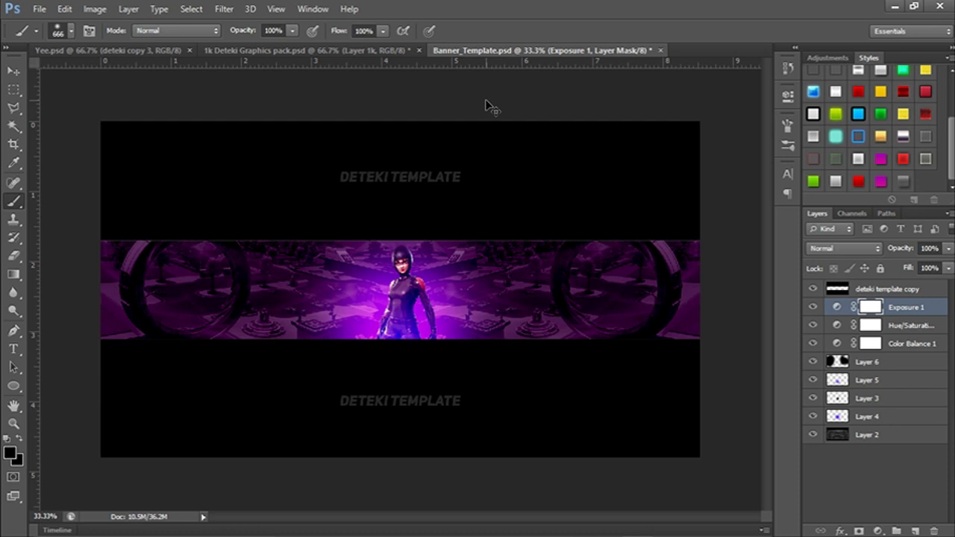
key("ctrl+v")
key("ctrl+t")
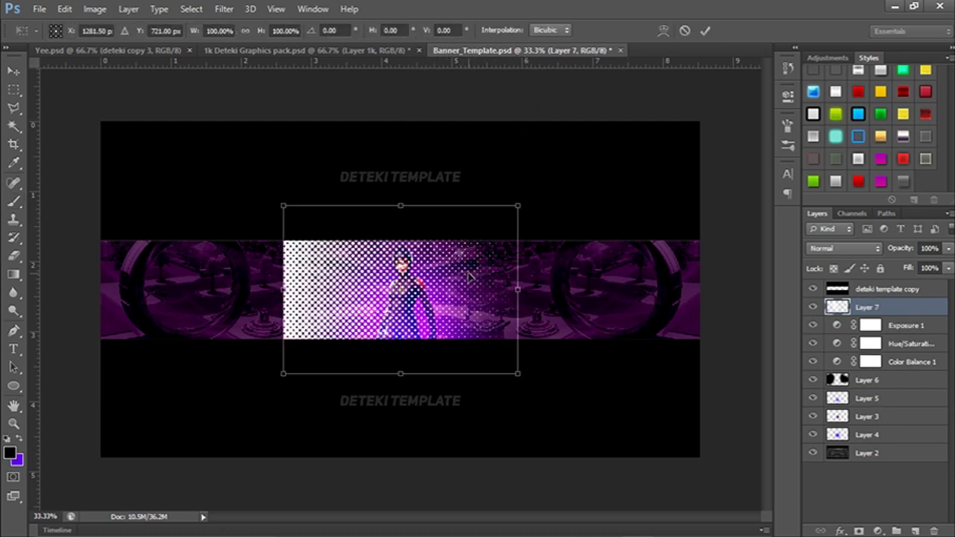
left_click_drag(470, 274, 292, 270)
key("b")
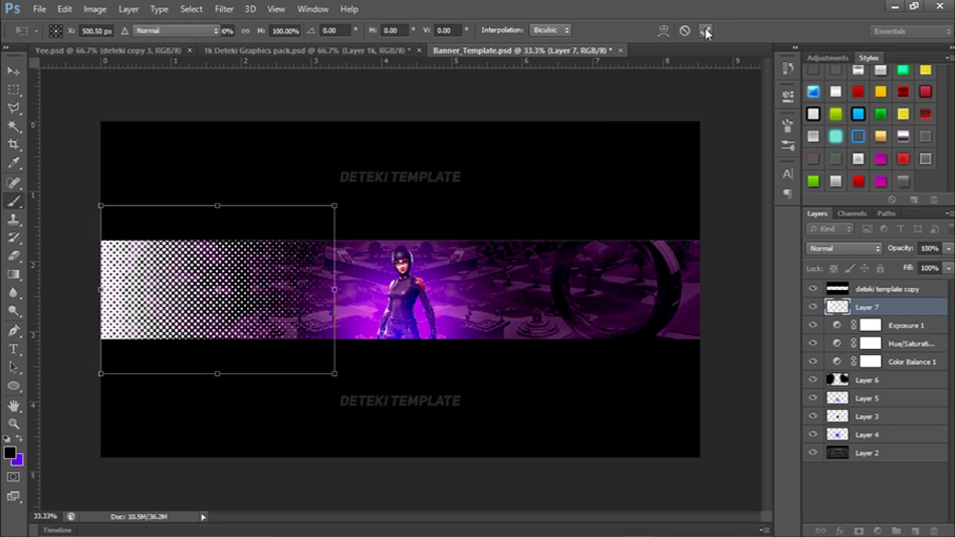
left_click(706, 31)
Duplicate the halftone layer, flip the copy horizontally and place it at the banner's right end.
key("ctrl+j")
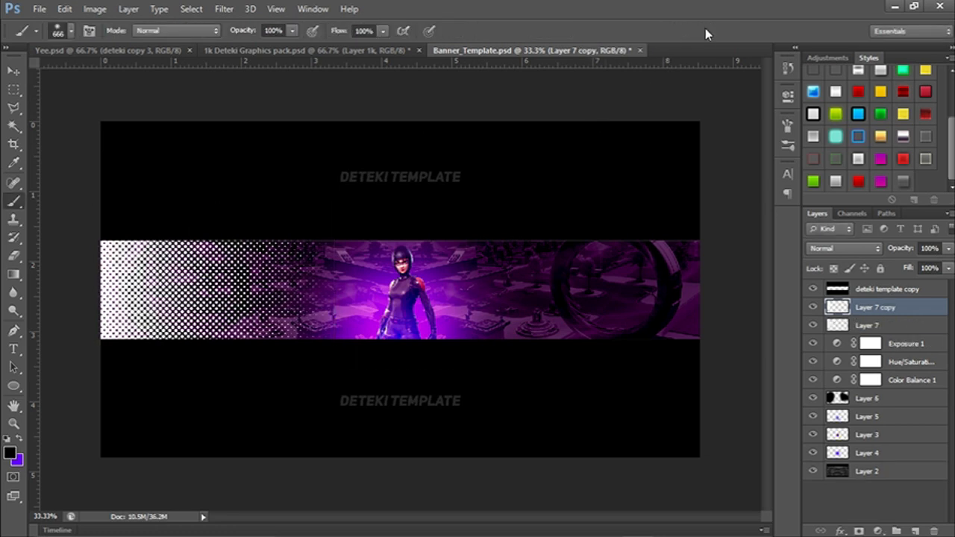
key("ctrl+t")
right_click(271, 305)
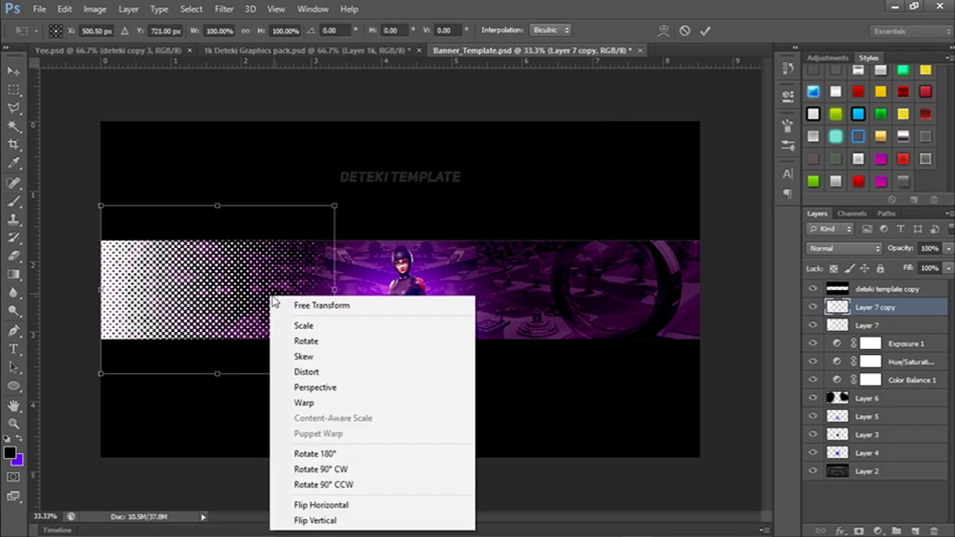
left_click(321, 505)
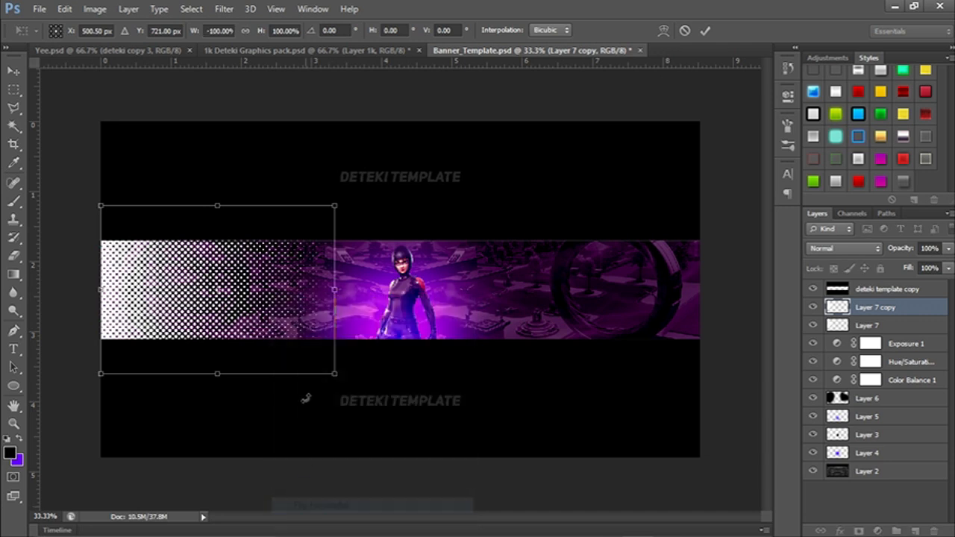
left_click_drag(273, 319, 639, 319)
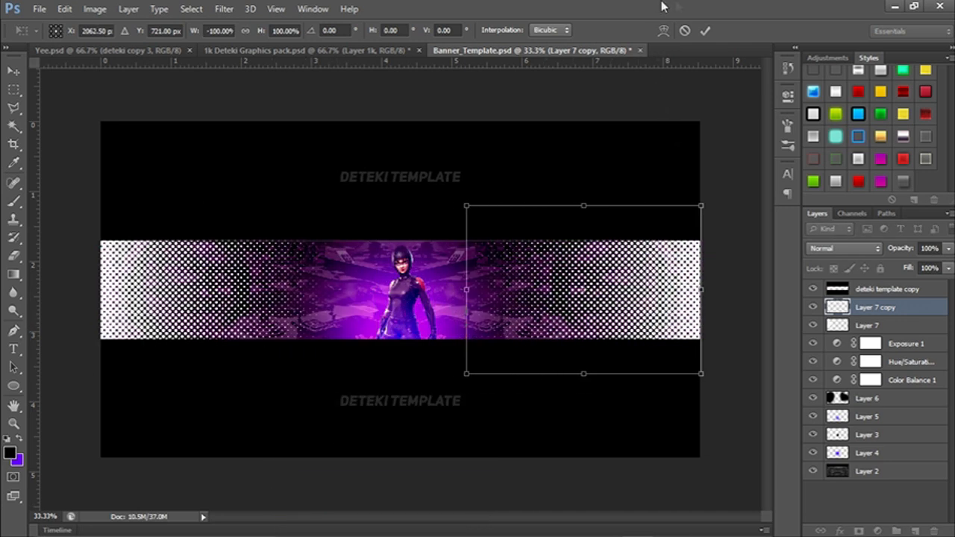
left_click(705, 31)
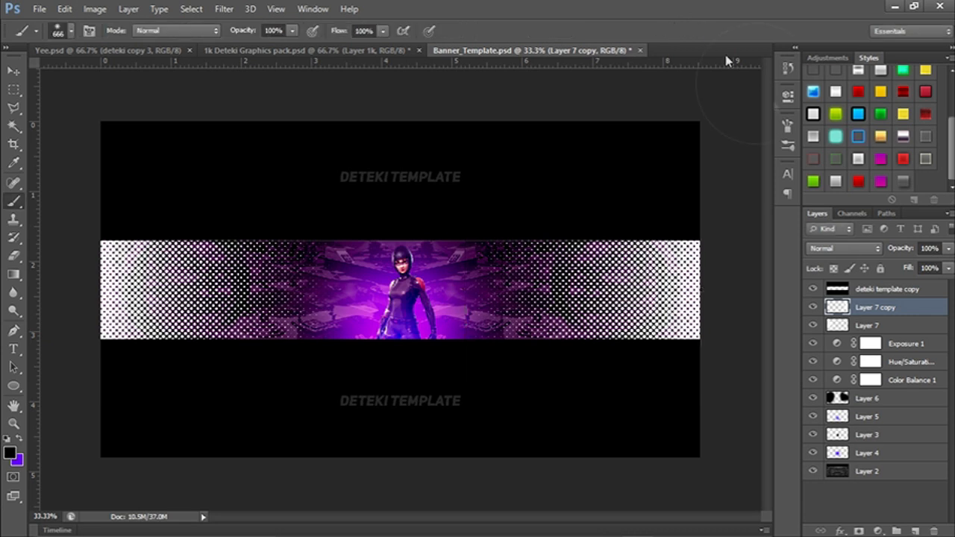
Merge the two halftone layers and set the merged layer's blend mode to Overlay.
left_click(903, 329, "shift")
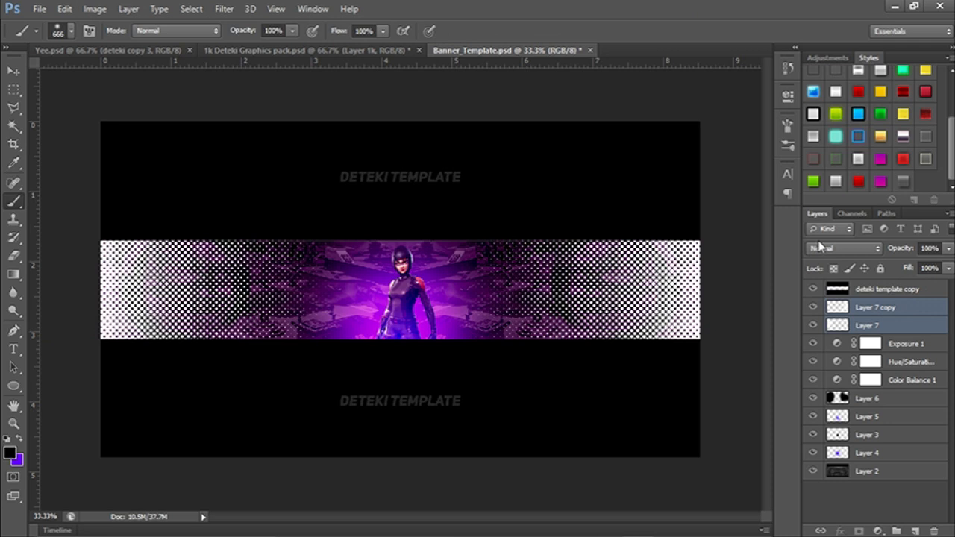
key("ctrl+e")
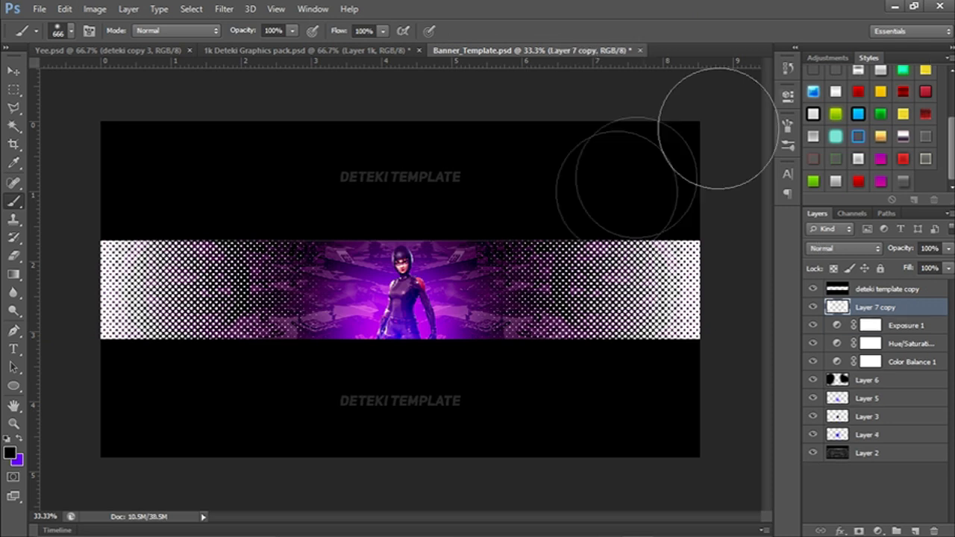
left_click(834, 254)
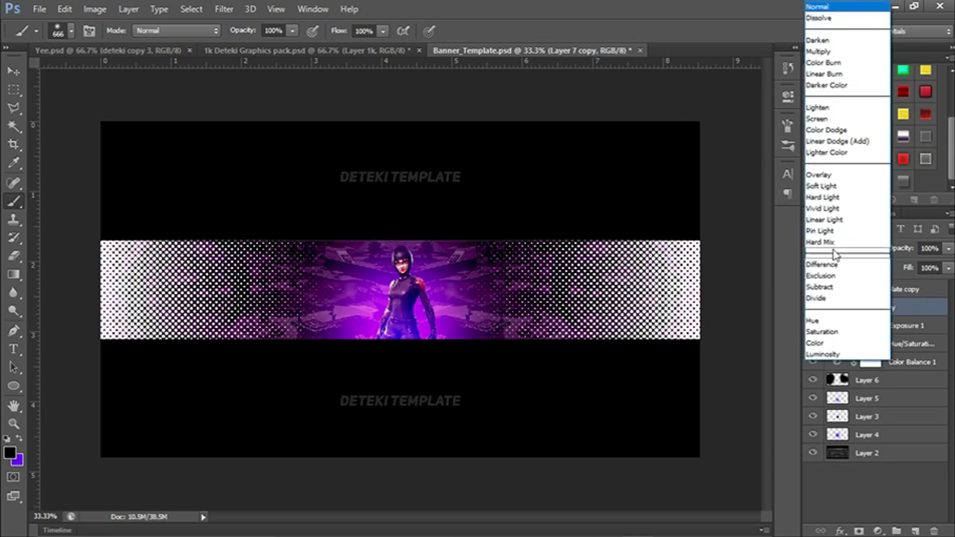
left_click(856, 182)
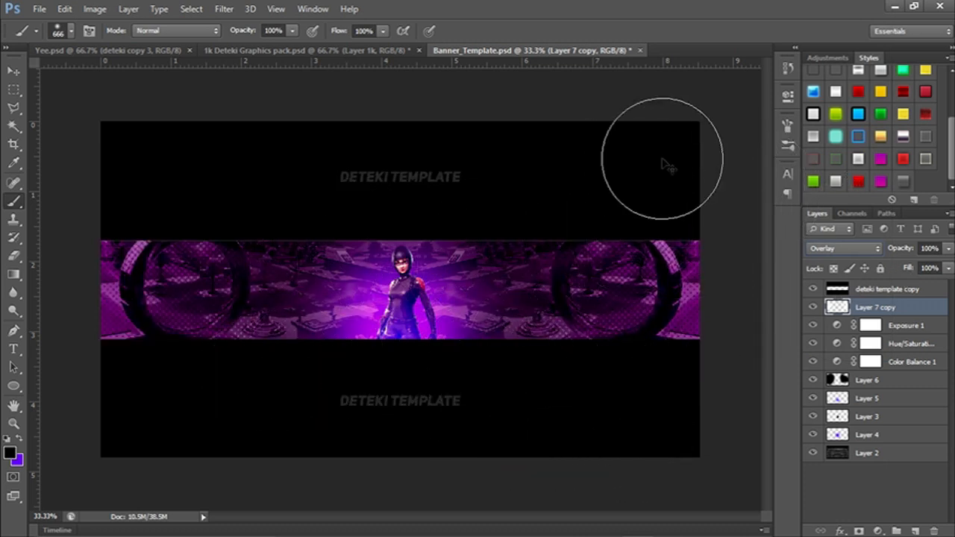
Add the text DETEKI in 72 pt Uni Sans Heavy Italic across the character on the banner.
key("ctrl+plus")
left_click_drag(552, 247, 334, 211)
left_click_drag(471, 257, 671, 271)
left_click_drag(482, 267, 337, 250)
left_click_drag(517, 268, 497, 291)
key("t")
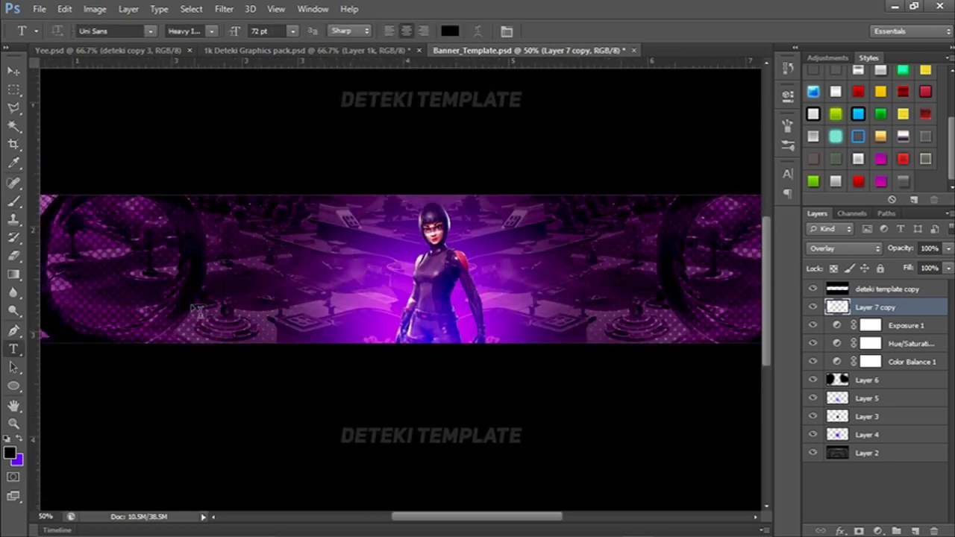
left_click_drag(343, 291, 411, 202)
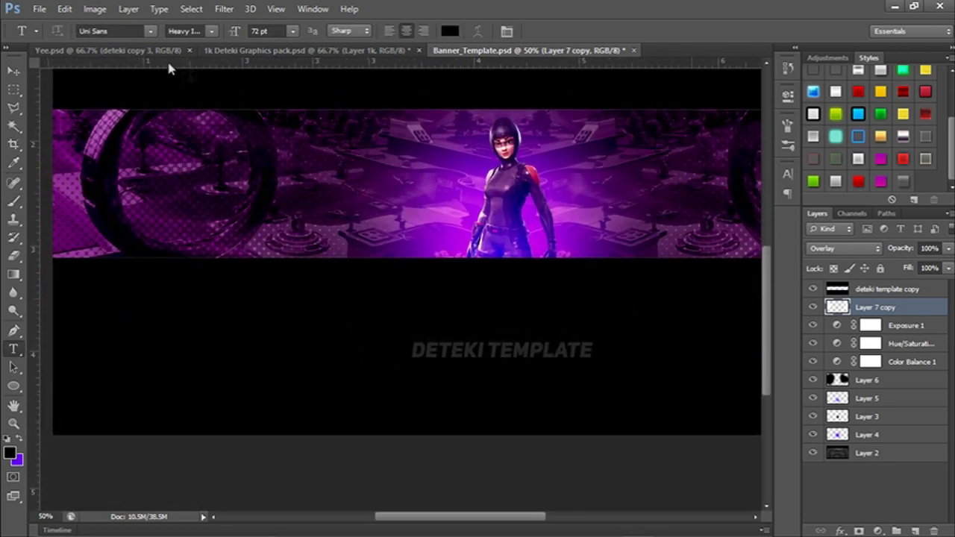
left_click(146, 53)
left_click(522, 50)
left_click_drag(526, 223, 451, 250)
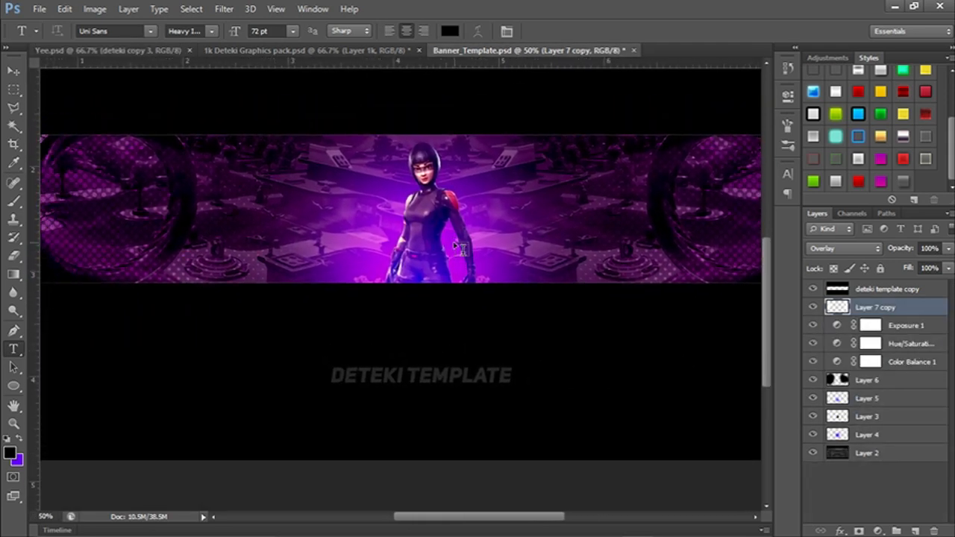
left_click(347, 214)
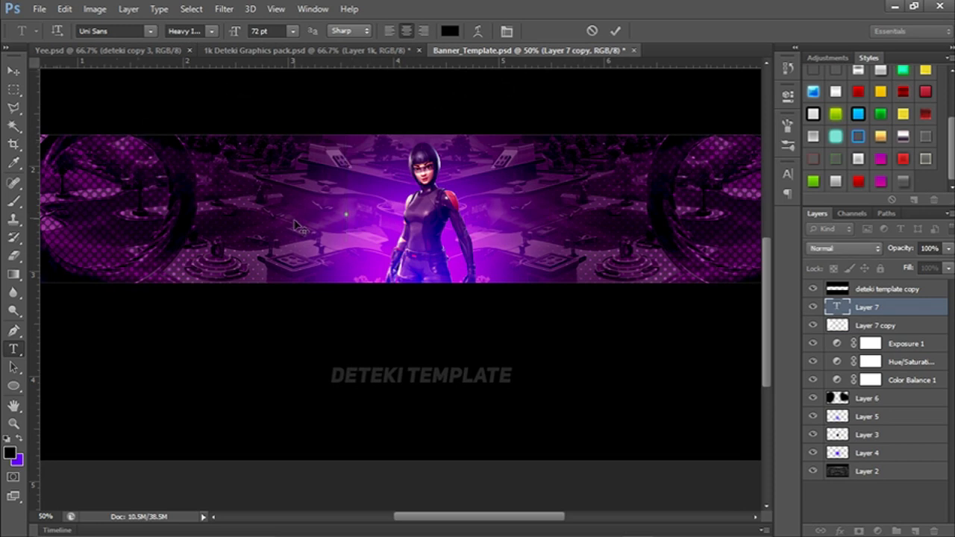
type("DETEKI")
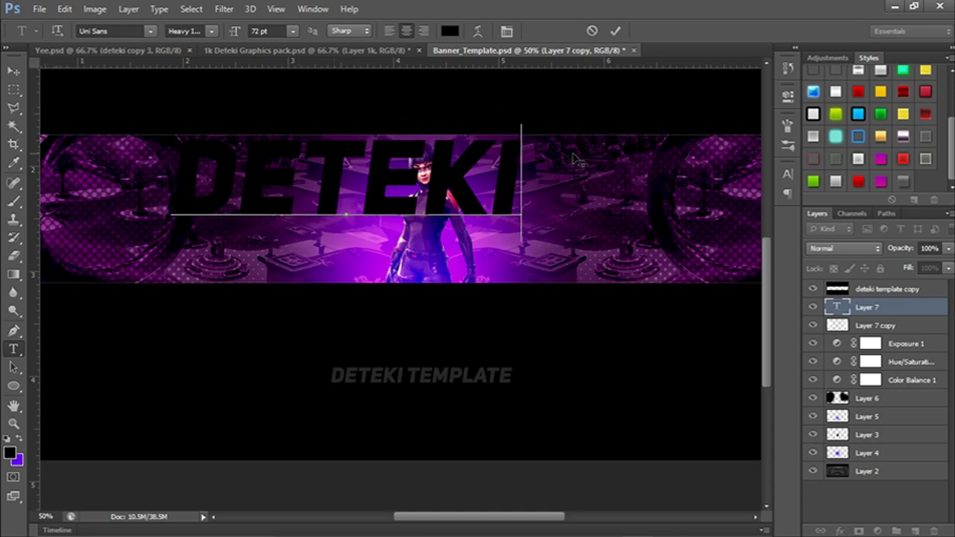
Recolor the whole DETEKI text to a pale pinkish gray, #dac5c5.
key("ctrl+a")
left_click(451, 31)
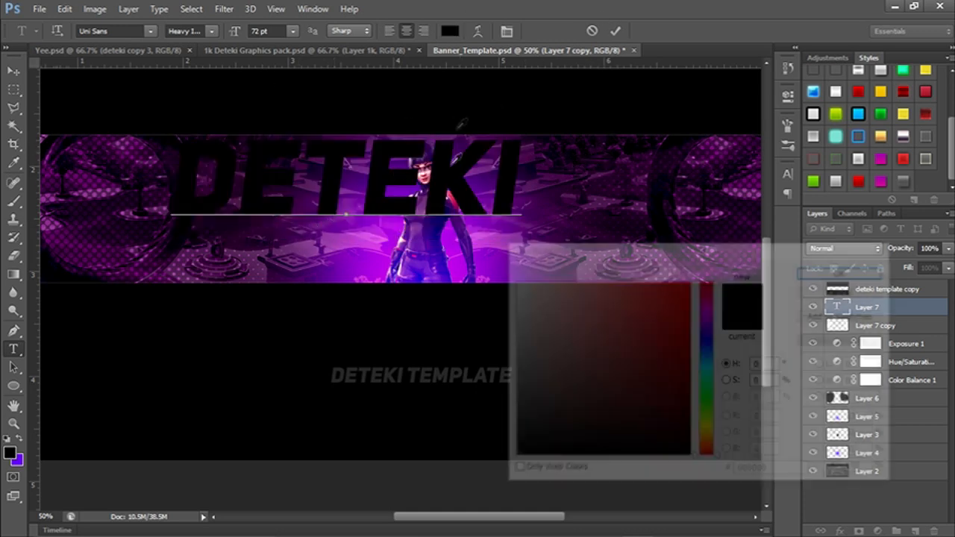
left_click_drag(529, 306, 511, 249)
left_click(844, 272)
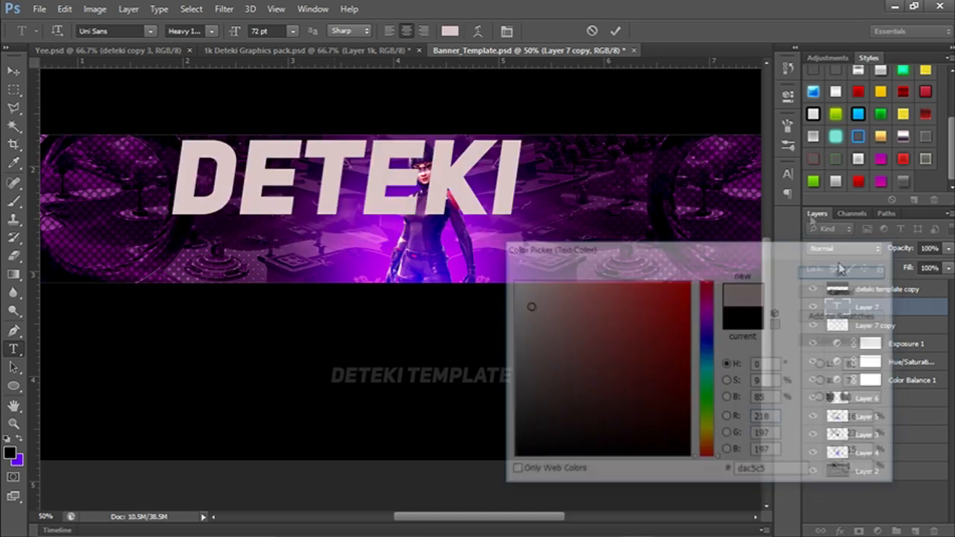
left_click(616, 31)
Scale the DETEKI text down to about 51 pt and center it over the character's torso.
key("ctrl+t")
scroll(522, 217, "up", 1)
left_click_drag(421, 206, 495, 239)
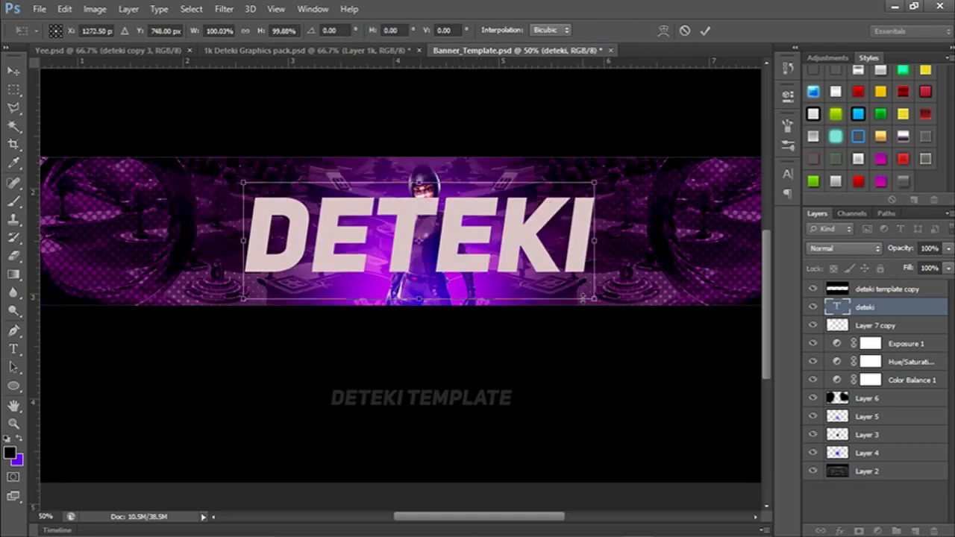
left_click_drag(595, 299, 494, 266)
left_click_drag(396, 224, 446, 245)
left_click(705, 31)
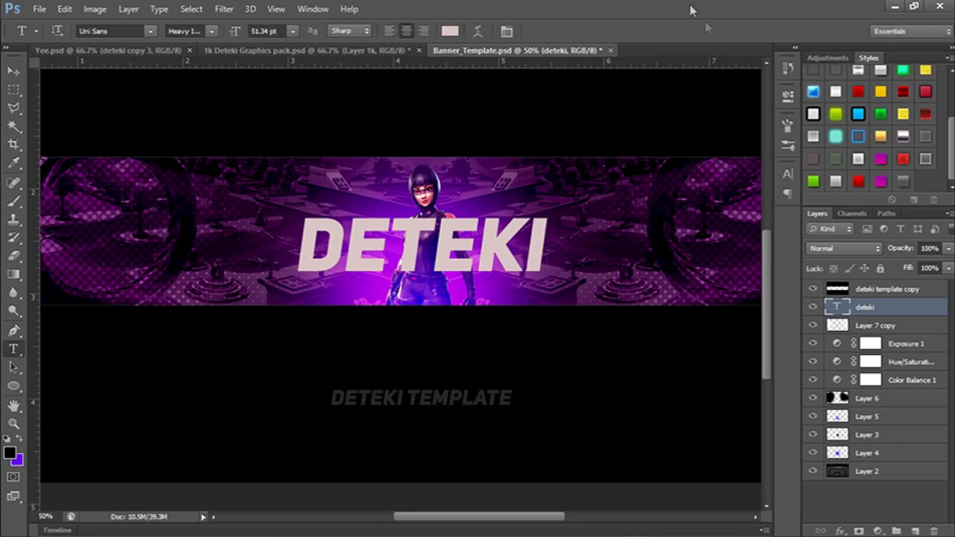
Rasterize the DETEKI text layer and duplicate it.
right_click(864, 313)
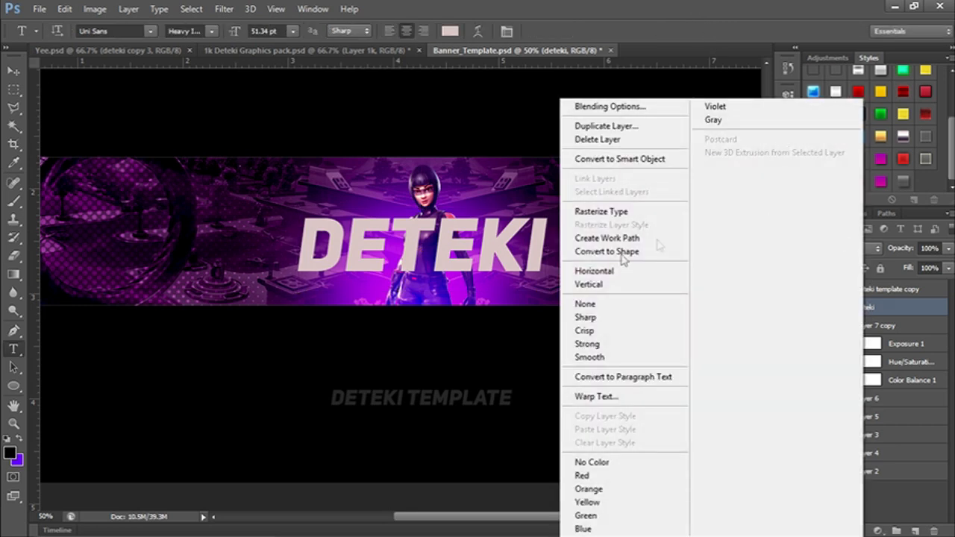
left_click(618, 217)
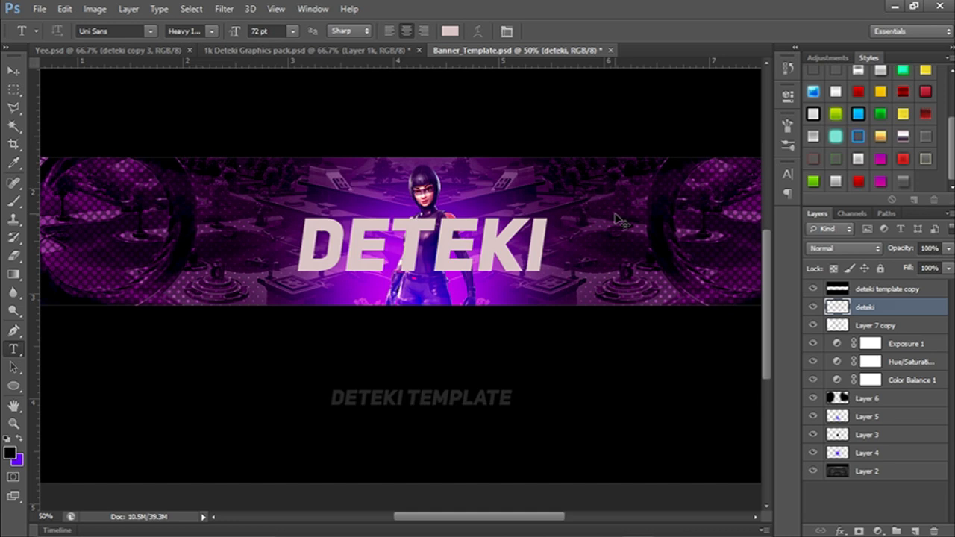
key("ctrl+j")
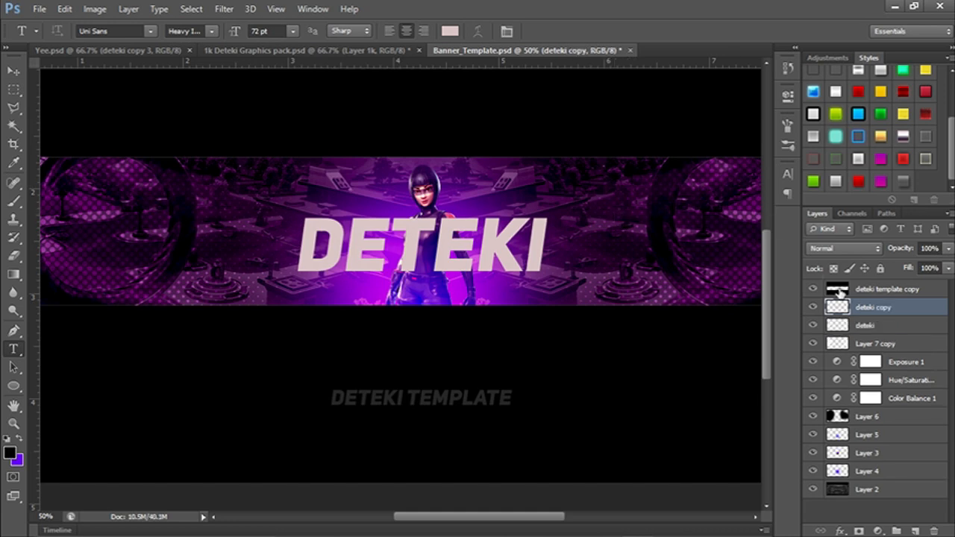
Enlarge the DETEKI copy to about 145% and keep it centered around the original text.
key("ctrl+t")
left_click_drag(547, 219, 618, 202)
left_click_drag(538, 239, 497, 238)
left_click_drag(580, 273, 610, 279)
left_click_drag(555, 260, 538, 260)
left_click_drag(593, 279, 557, 265)
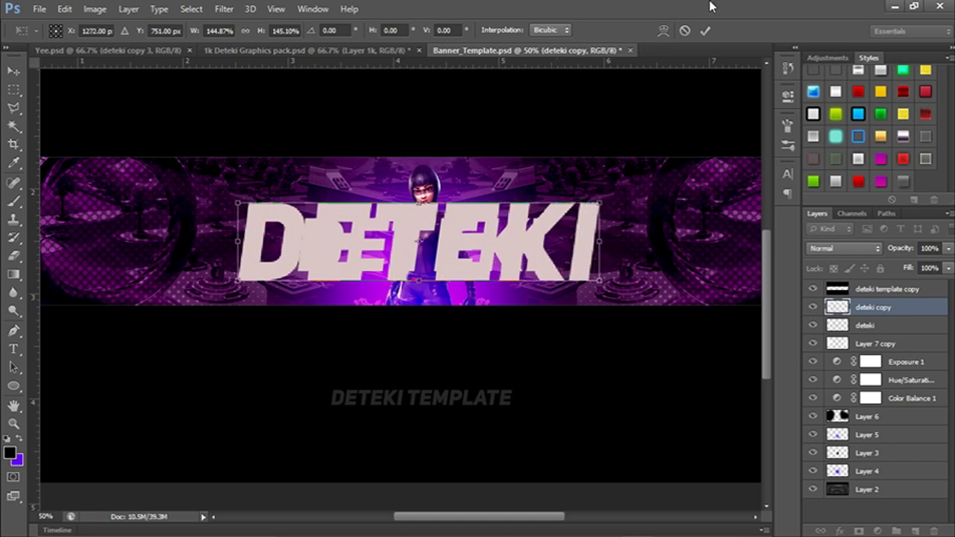
left_click(706, 30)
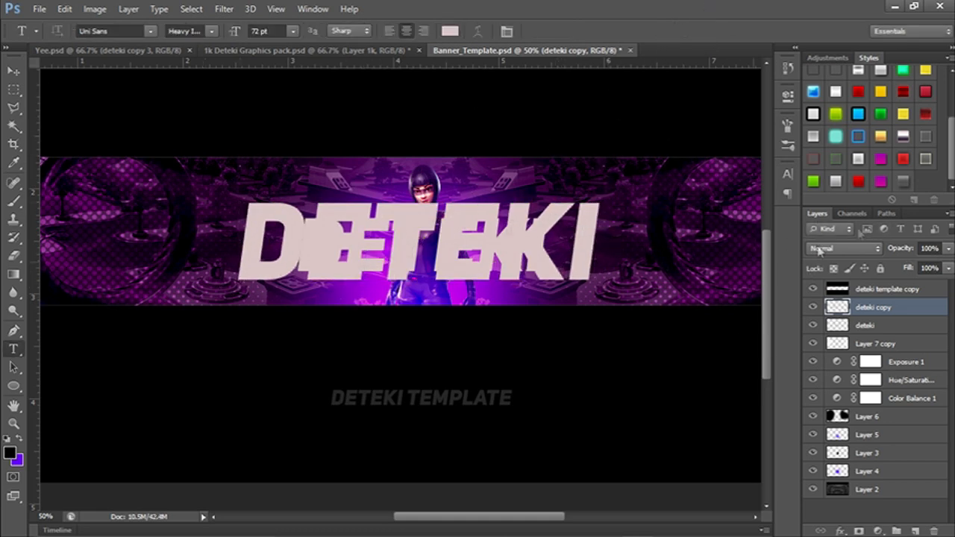
Set the enlarged DETEKI copy's blend mode to Overlay and move it beneath the original text layer.
left_click(851, 250)
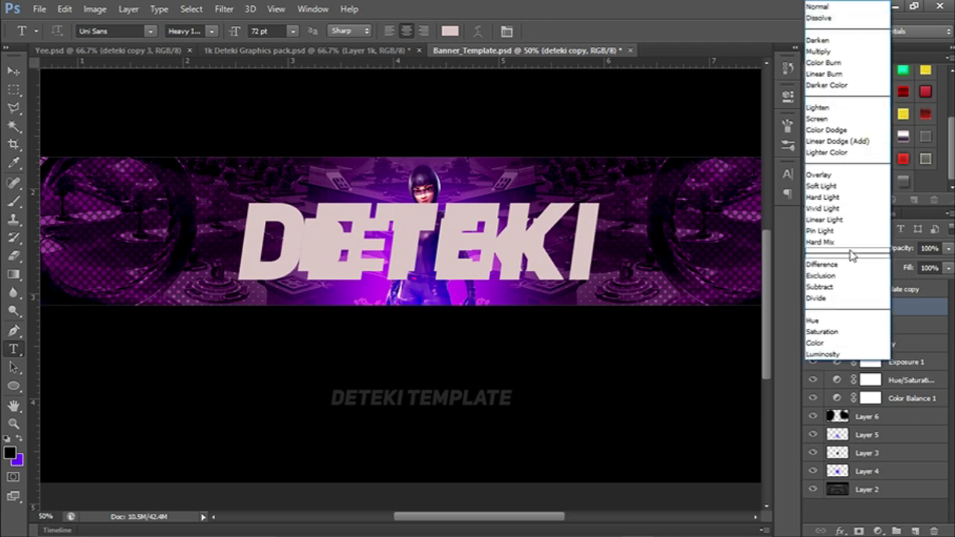
left_click(857, 176)
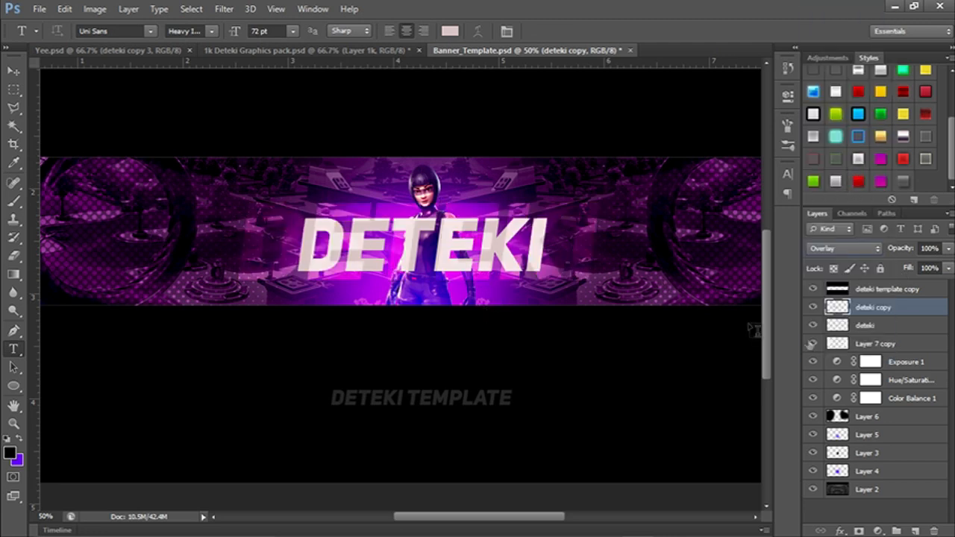
left_click_drag(878, 308, 869, 329)
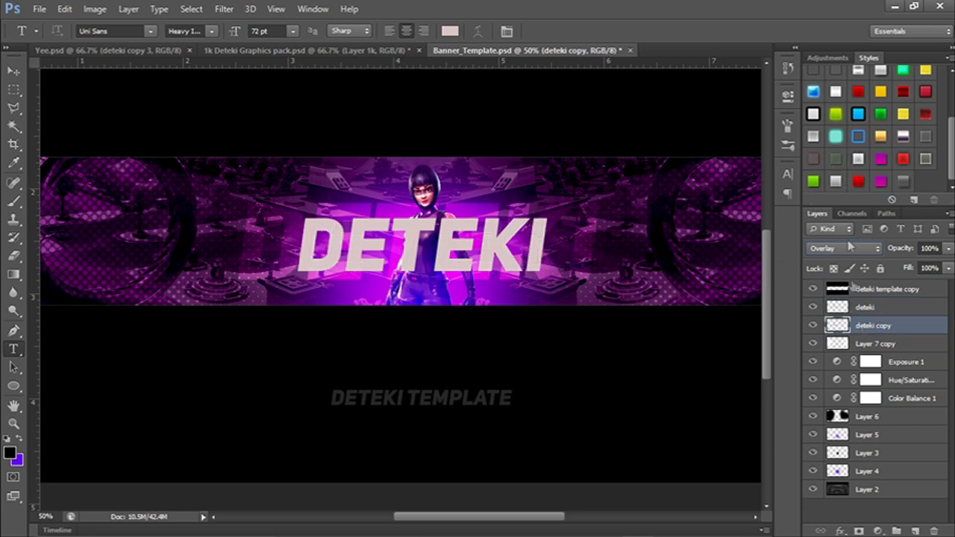
Apply the silver gradient style preset with drop shadow to the original DETEKI text layer, leaving the enlarged copy unstyled.
left_click(879, 158)
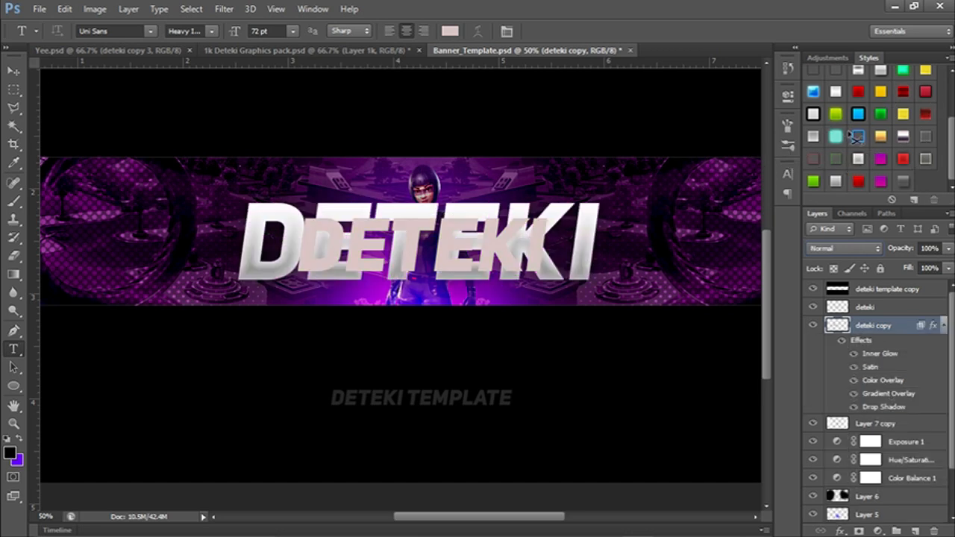
key("ctrl+z")
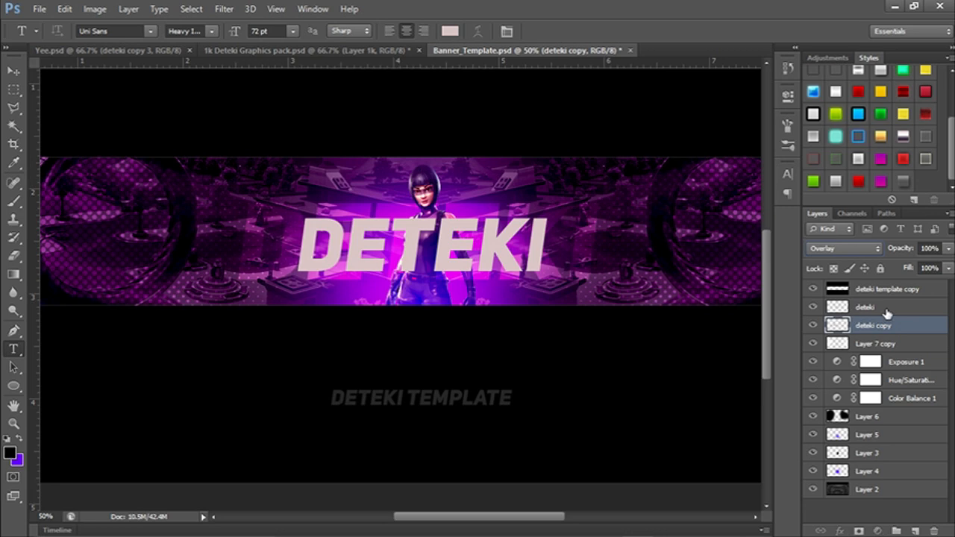
left_click(886, 309)
left_click(859, 159)
Scale the styled DETEKI text down slightly and center it over the character's torso.
left_click_drag(465, 288, 523, 278)
key("ctrl+t")
left_click_drag(600, 258, 524, 240)
left_click(706, 32)
left_click_drag(647, 198, 565, 165)
key("ctrl+minus")
key("ctrl+minus")
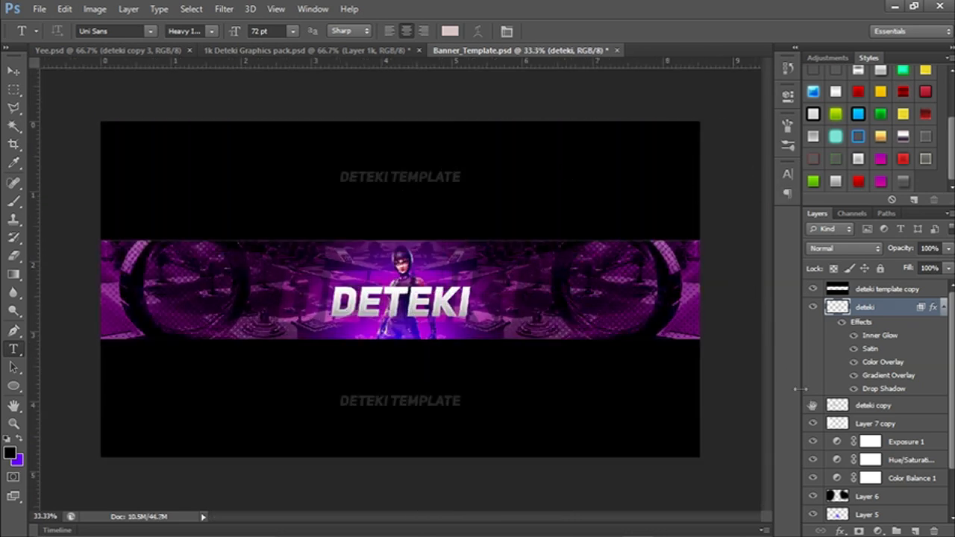
Add a layer above the DETEKI text and paint one soft white (ffffff) glow above the character's head with a 1296 px brush.
left_click(915, 530)
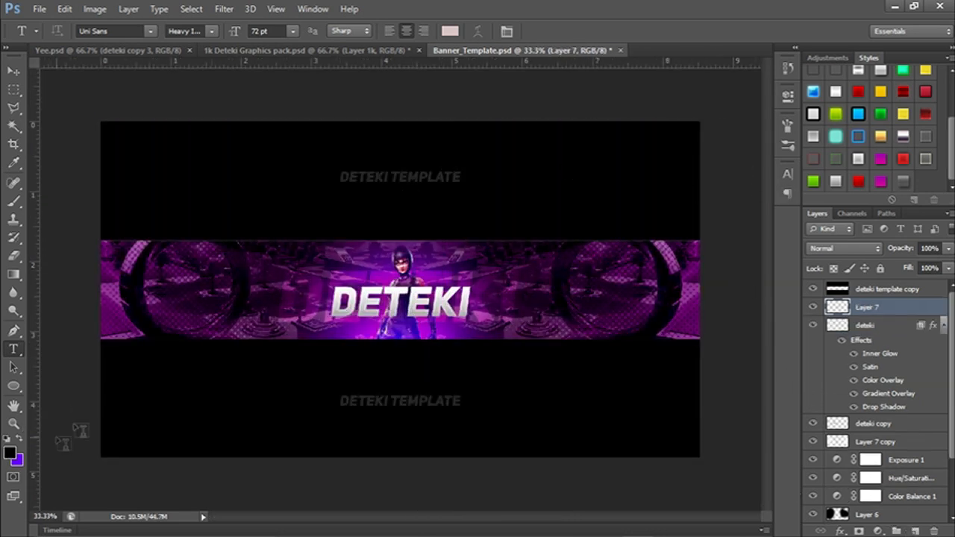
key("b")
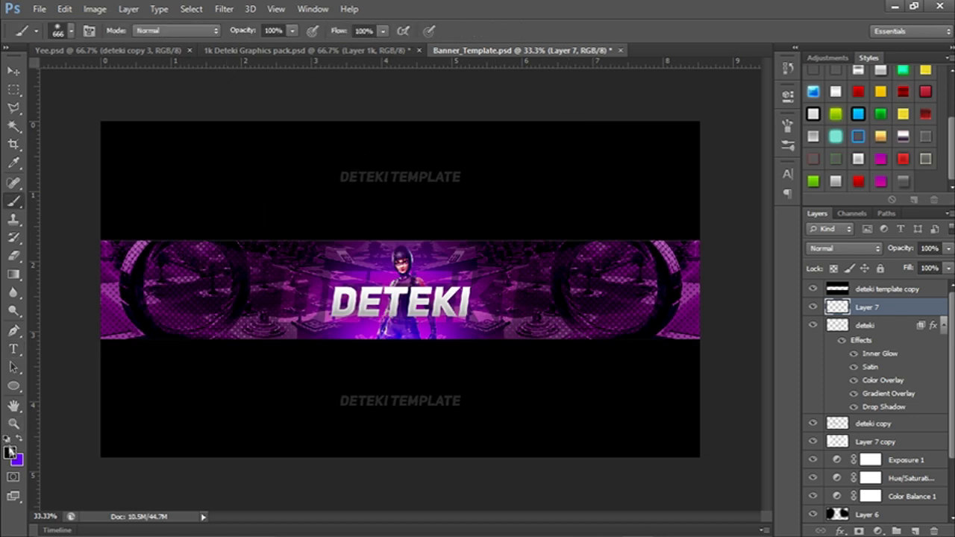
left_click(11, 454)
left_click(513, 282)
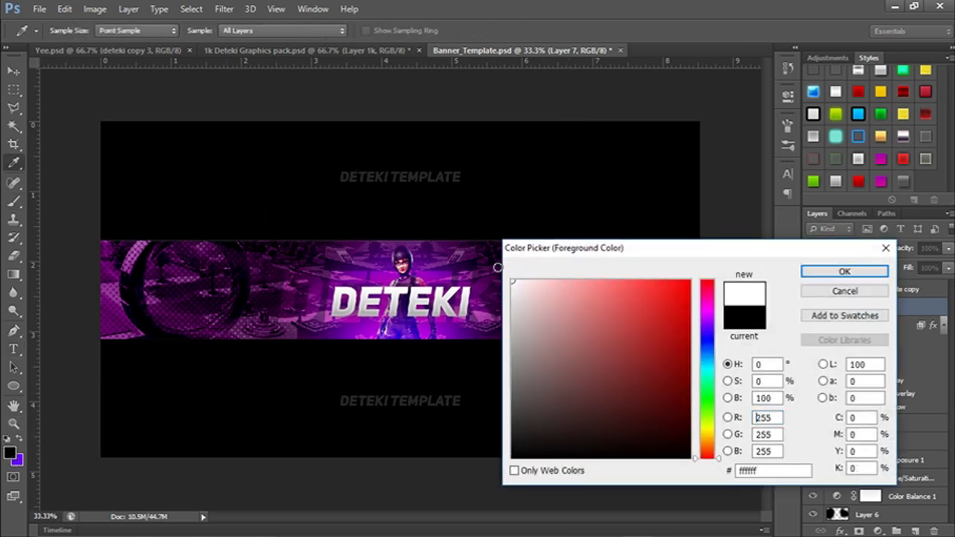
left_click(821, 271)
left_click_drag(364, 249, 446, 242)
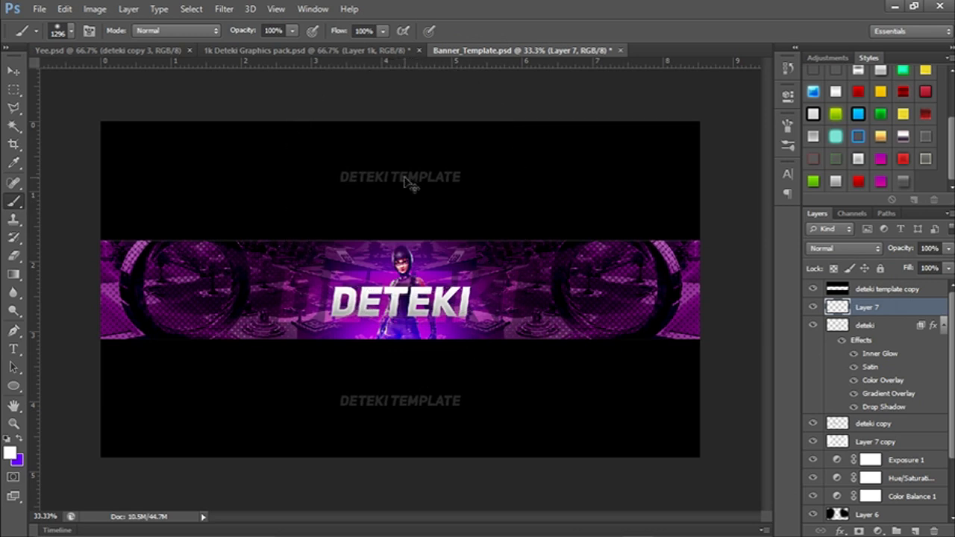
key("ctrl+minus")
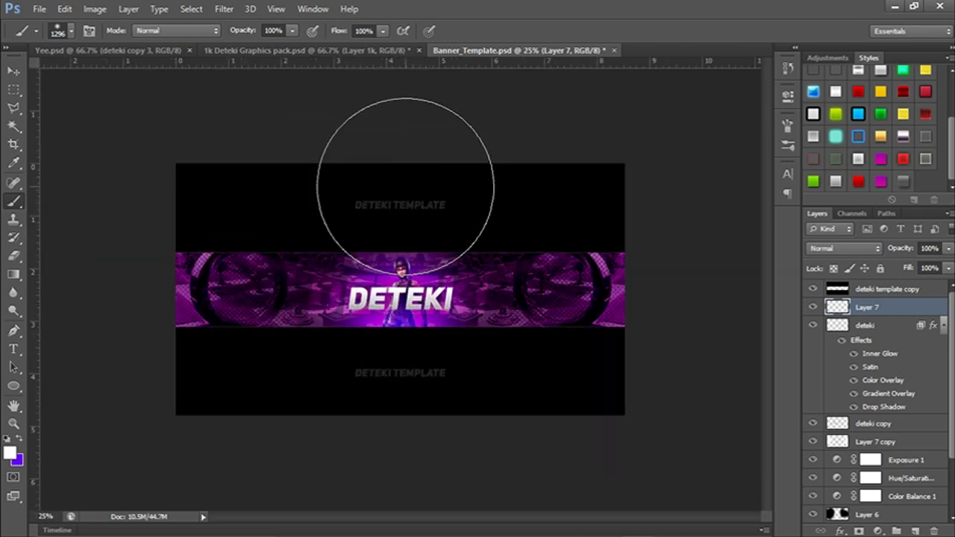
left_click(406, 186)
key("ctrl+z")
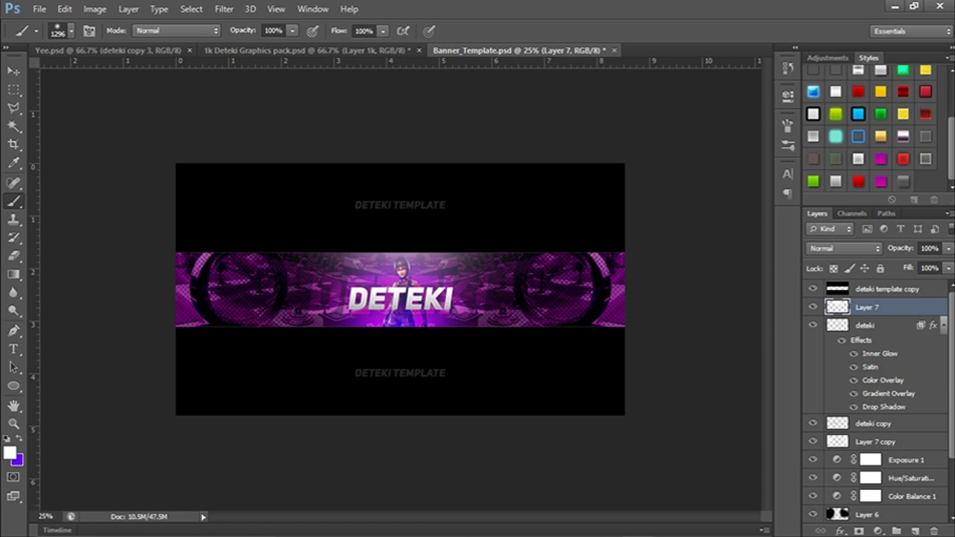
Set the white glow layer's blend mode to Lighten and its opacity to 50%.
left_click(873, 250)
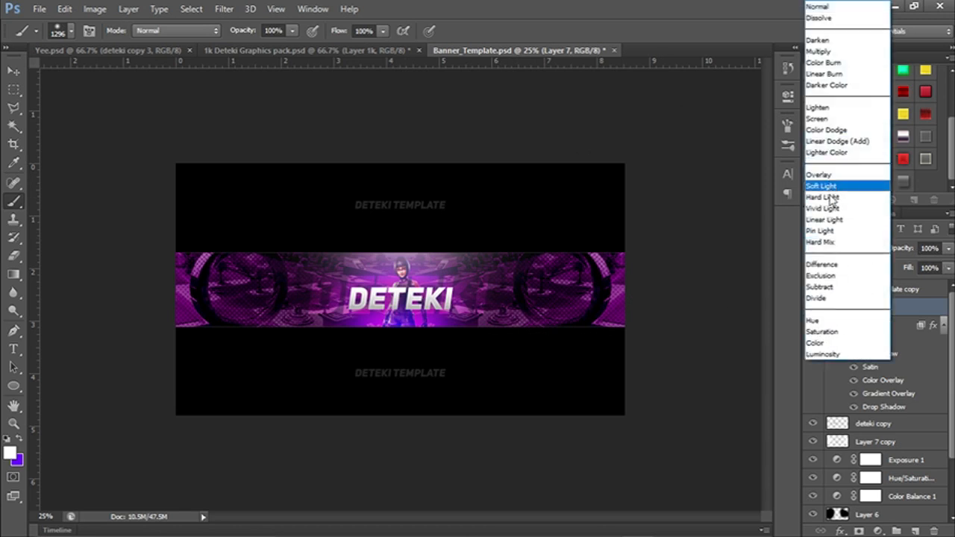
left_click(830, 109)
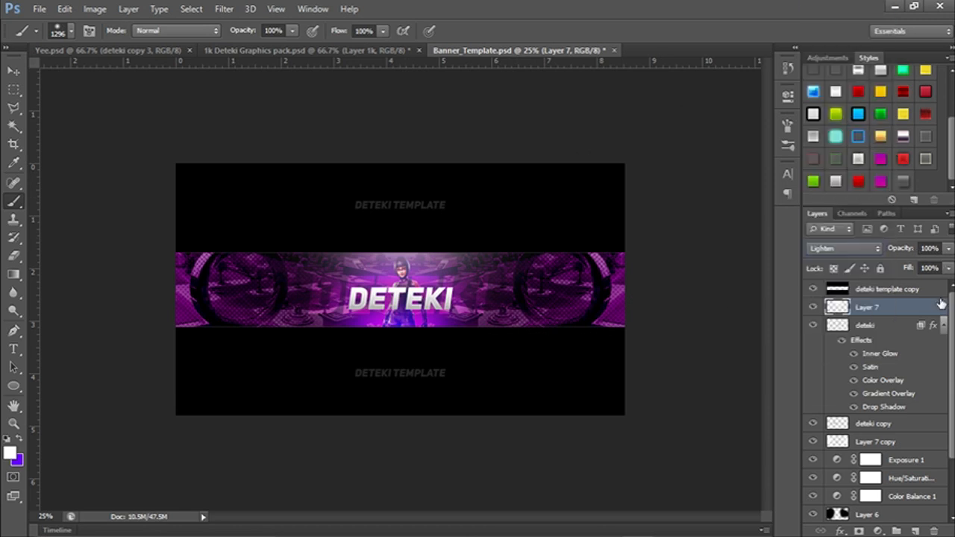
left_click(949, 250)
left_click_drag(949, 263, 909, 262)
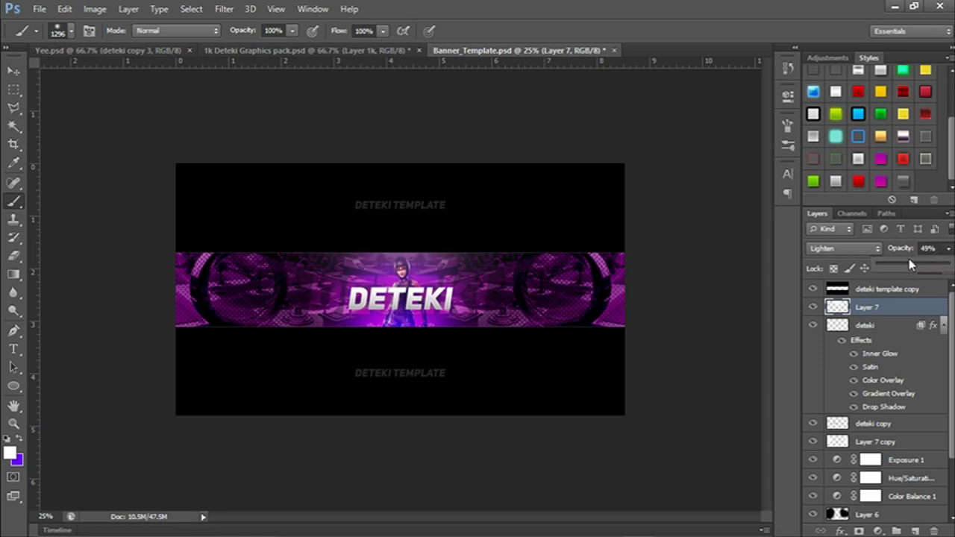
left_click_drag(911, 261, 913, 265)
key("ctrl+plus")
key("ctrl+plus")
key("ctrl+minus")
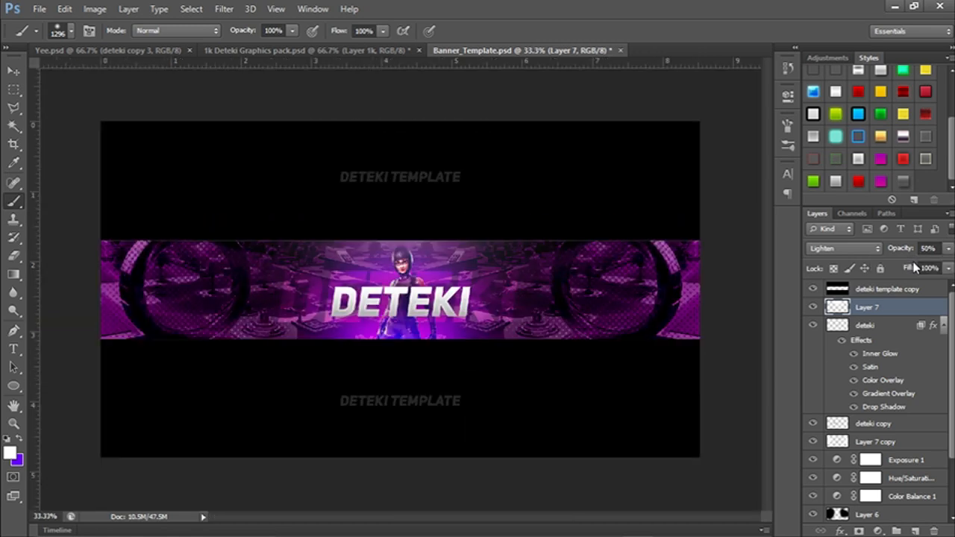